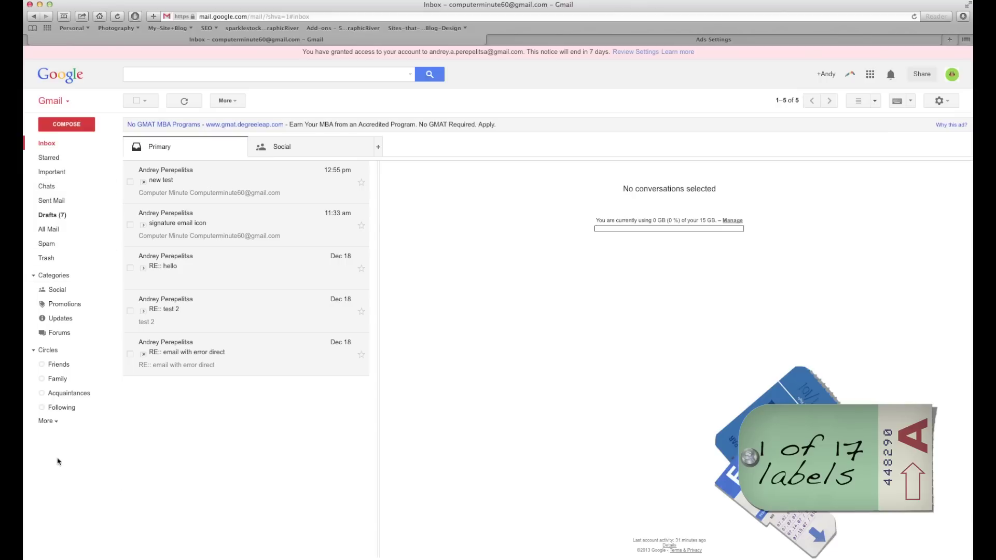
In Manage labels, hide Starred, Important, Chats, Drafts, All Mail and Spam.
click(57, 424)
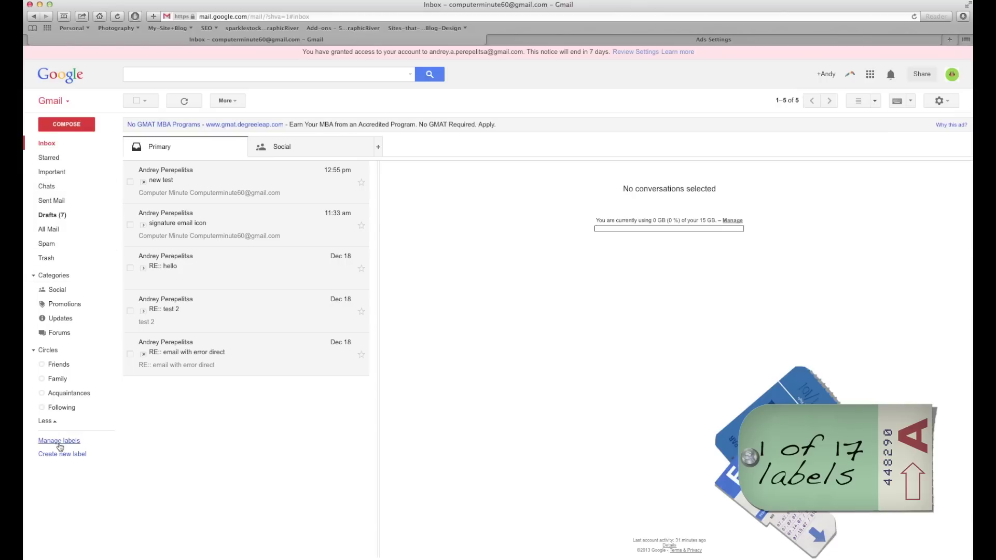
click(59, 441)
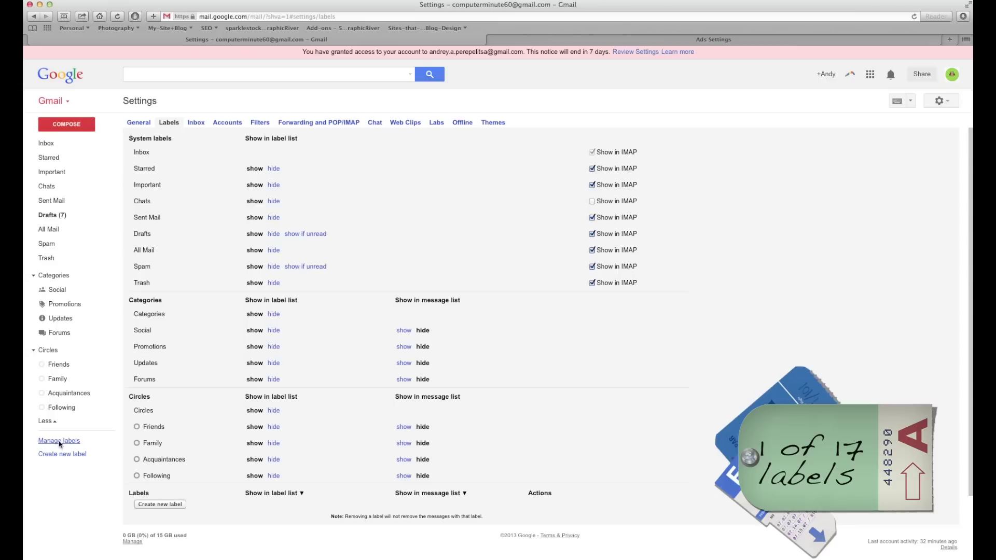
click(273, 168)
click(273, 185)
click(274, 201)
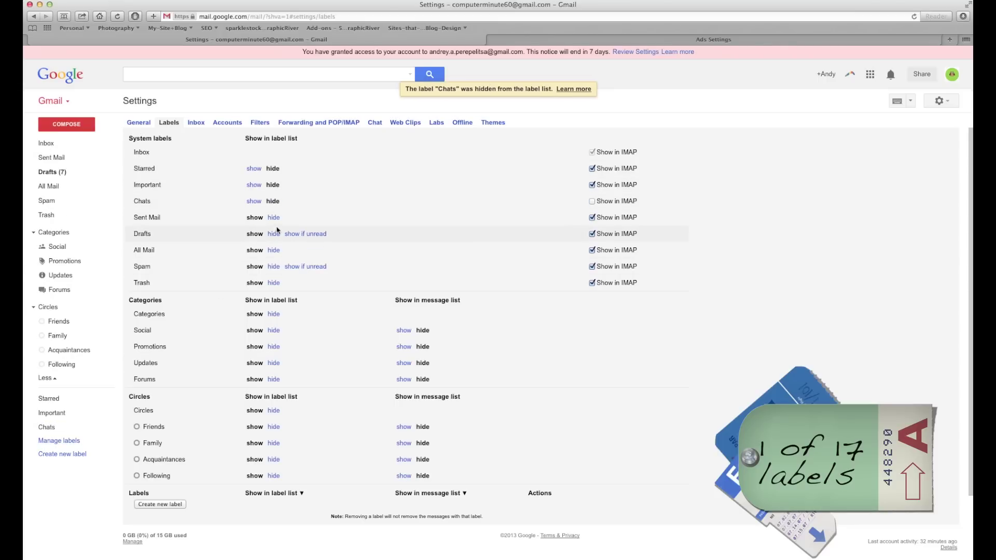
click(273, 234)
click(273, 250)
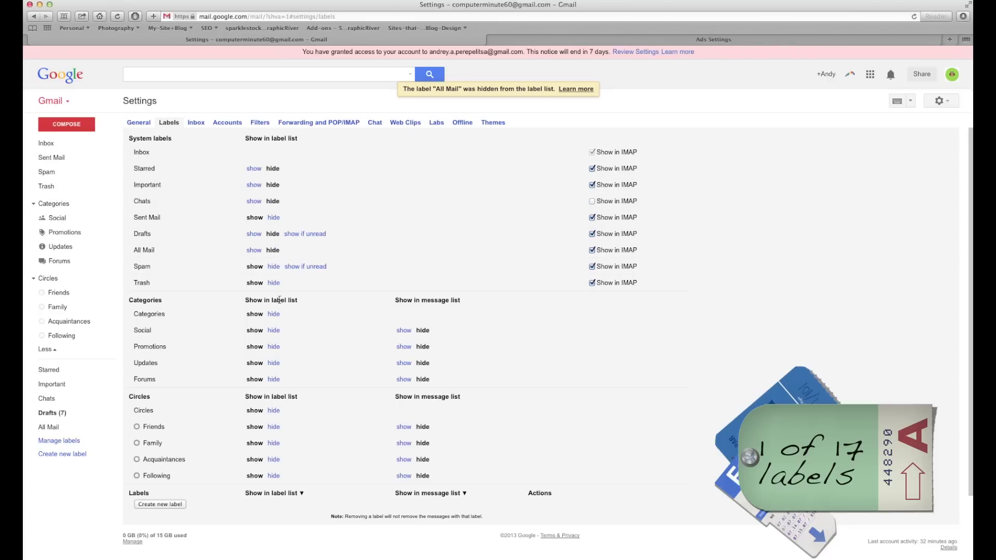
click(273, 266)
Hide Categories and Circles too, then return to the Inbox.
scroll(282, 284, down, 3)
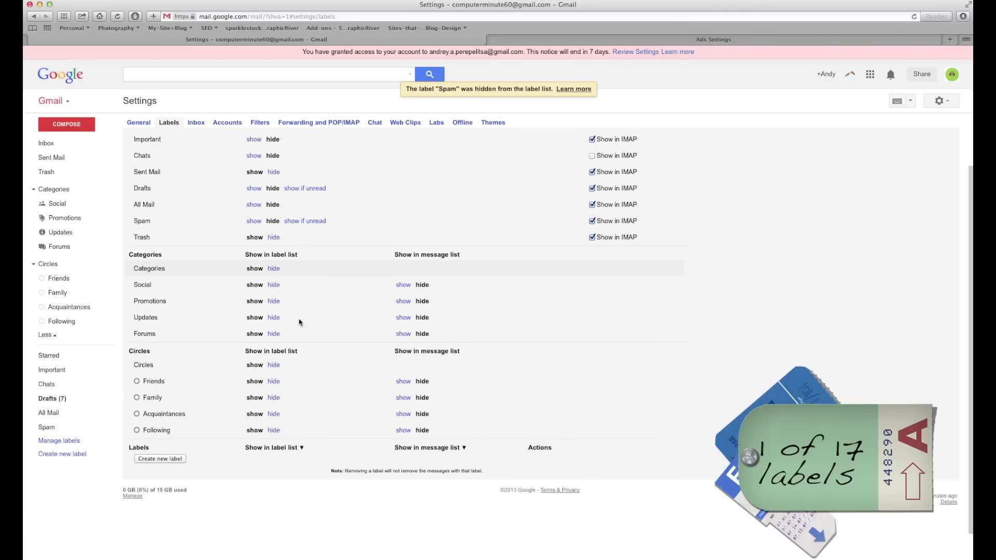
click(273, 236)
click(273, 333)
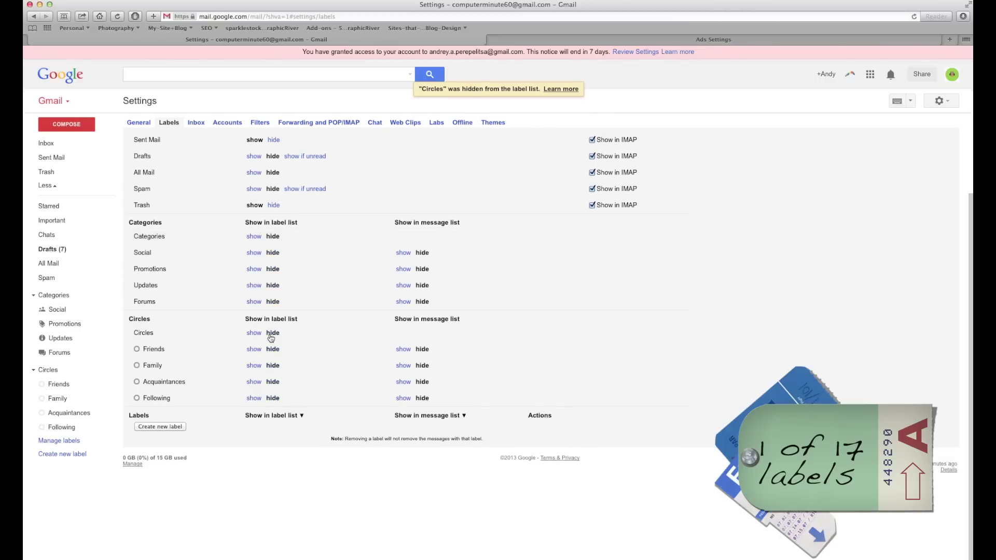
click(44, 144)
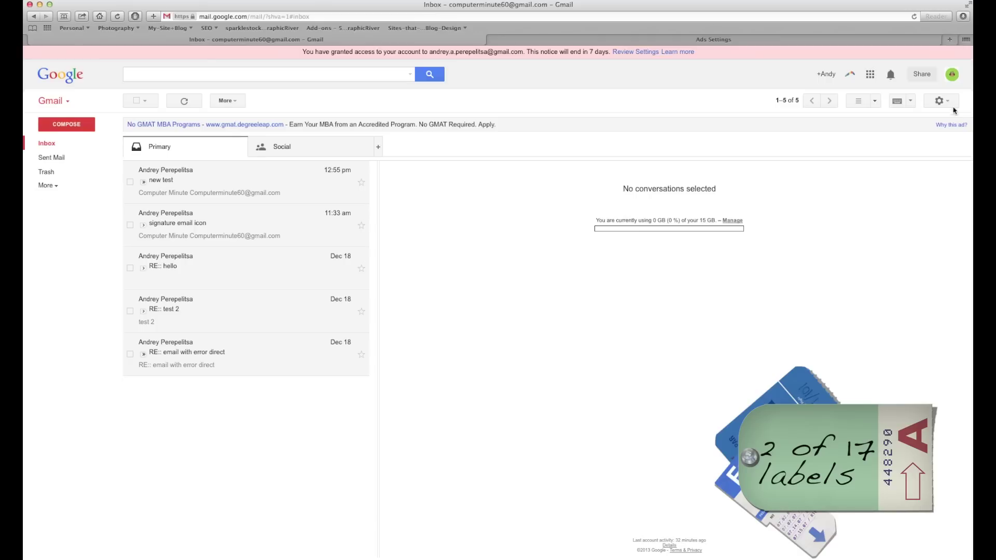
Expand the sidebar and open Gmail Settings on the Labels tab.
click(55, 185)
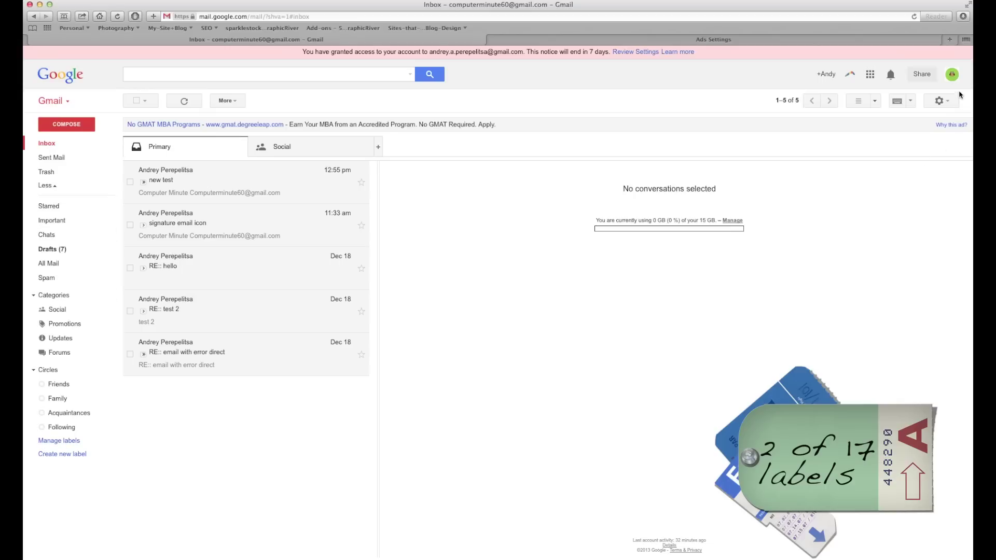
click(939, 100)
click(915, 200)
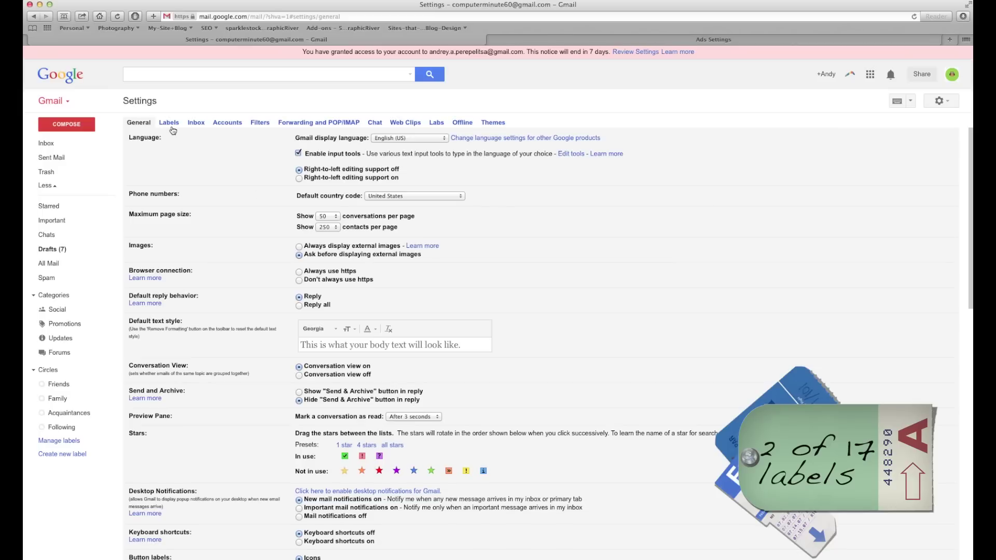
click(169, 123)
scroll(426, 299, down, 3)
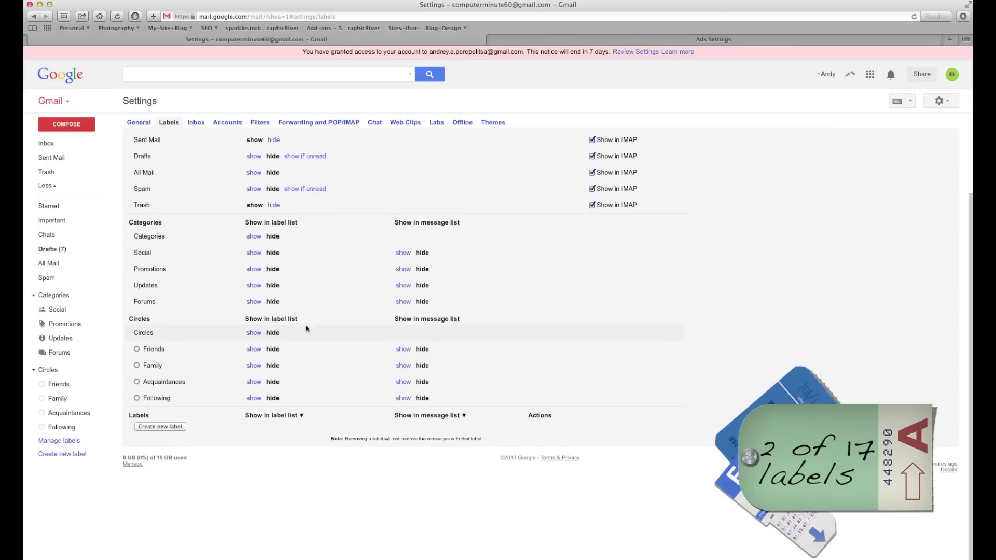
scroll(322, 329, up, 3)
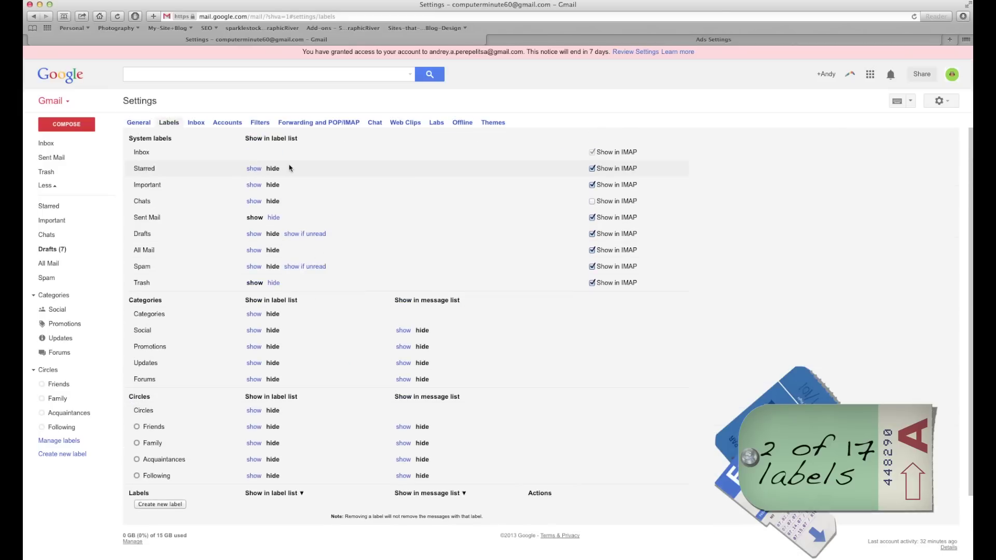
scroll(320, 447, down, 2)
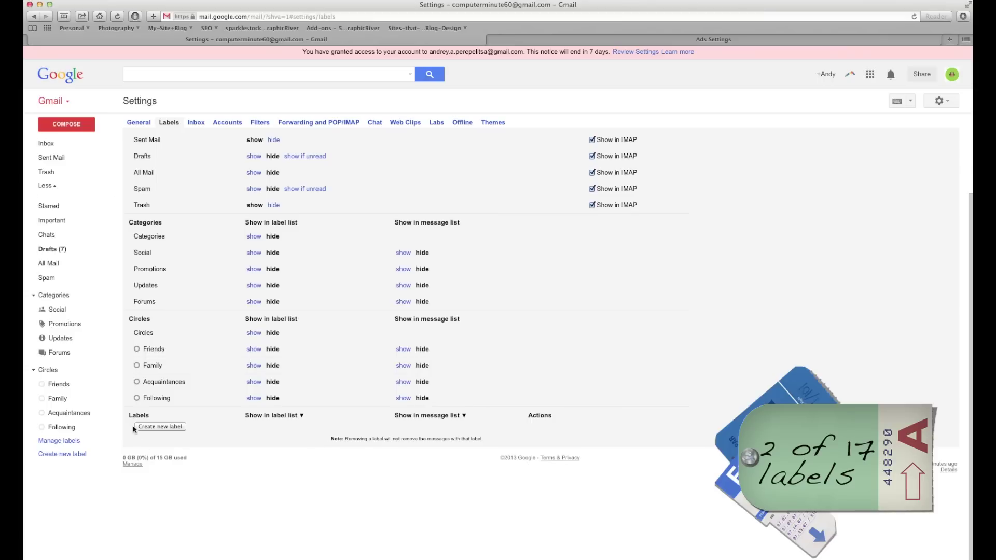
Create the labels 'Client 1' and 'Client 2'.
click(156, 428)
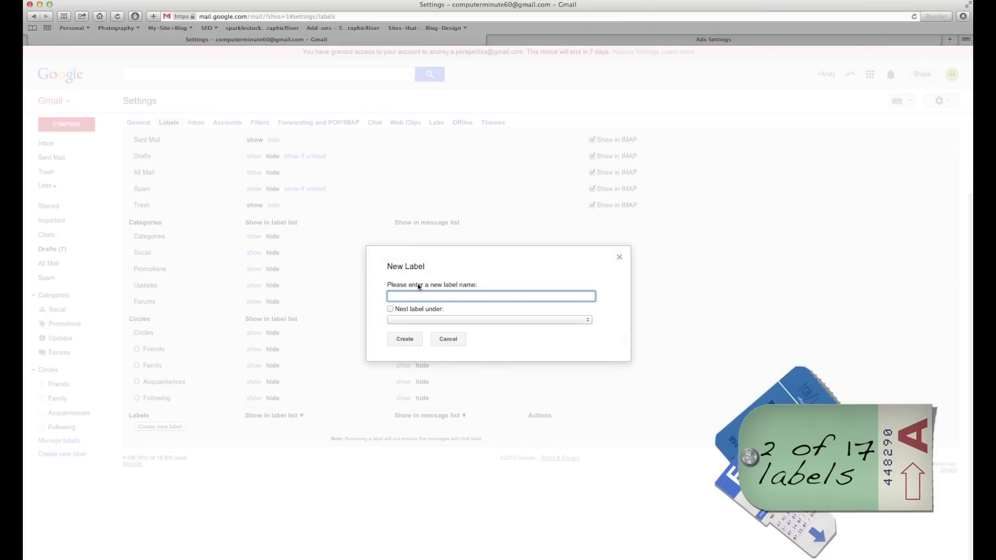
click(411, 340)
click(159, 427)
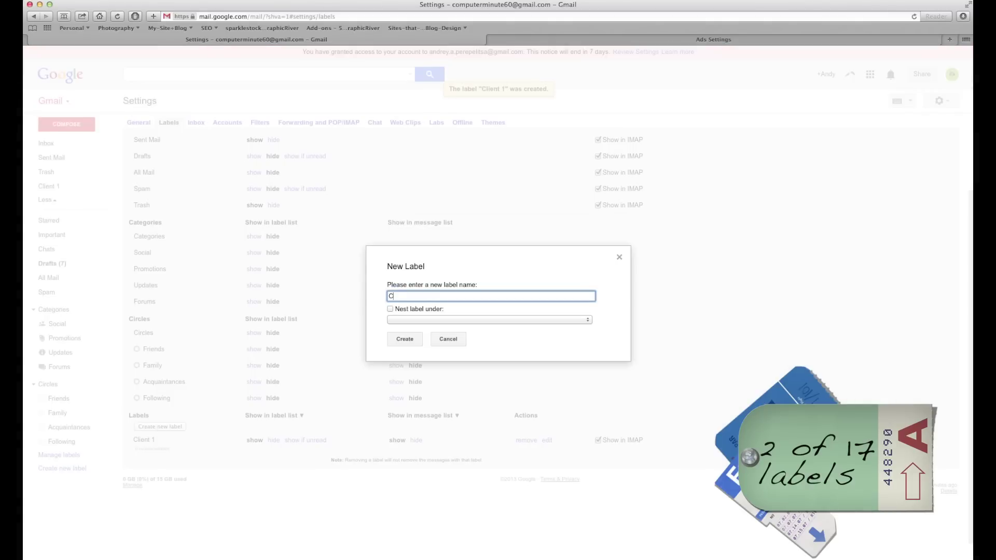
click(409, 342)
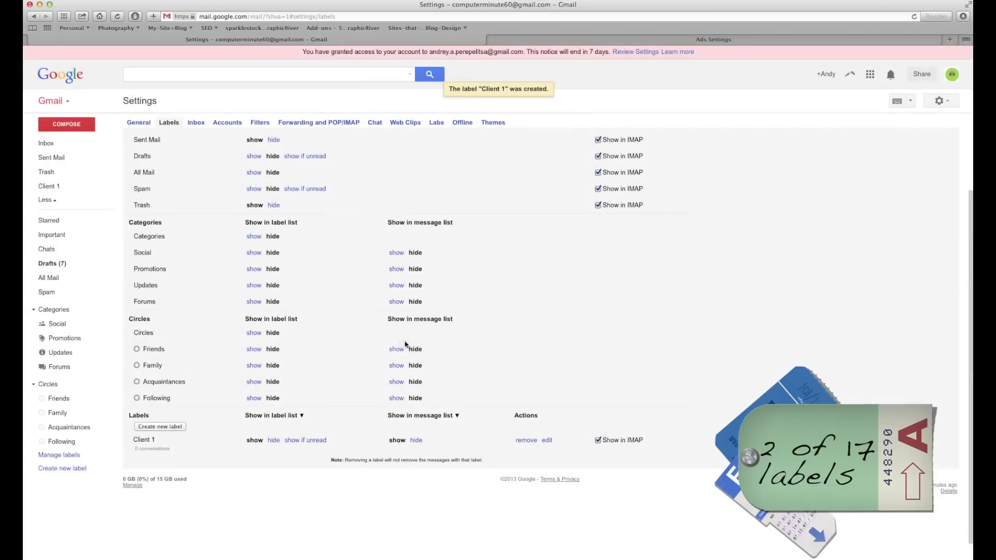
Create the labels 'Transaction 1' and 'Transaction 2', then go back to the Inbox.
click(167, 427)
text(Transaction 1)
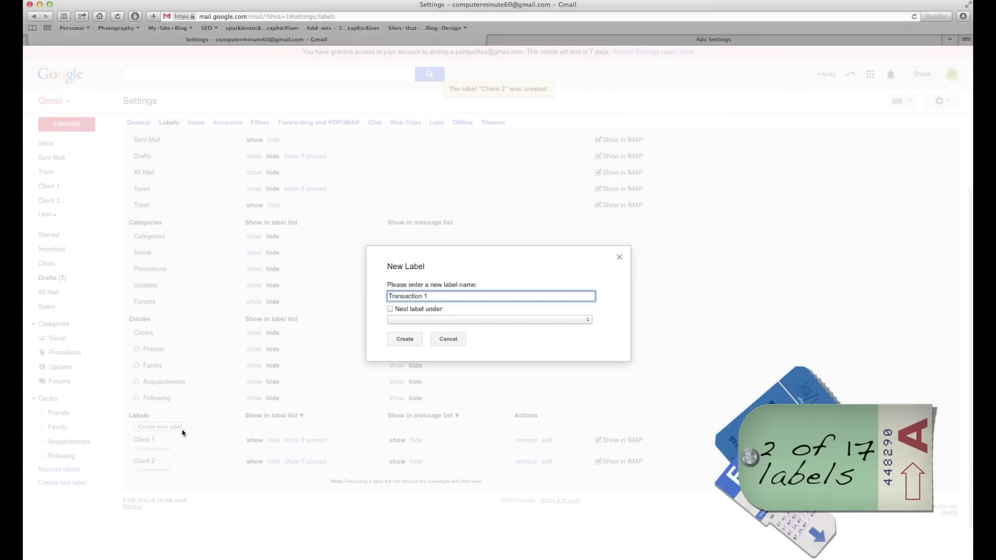
click(415, 342)
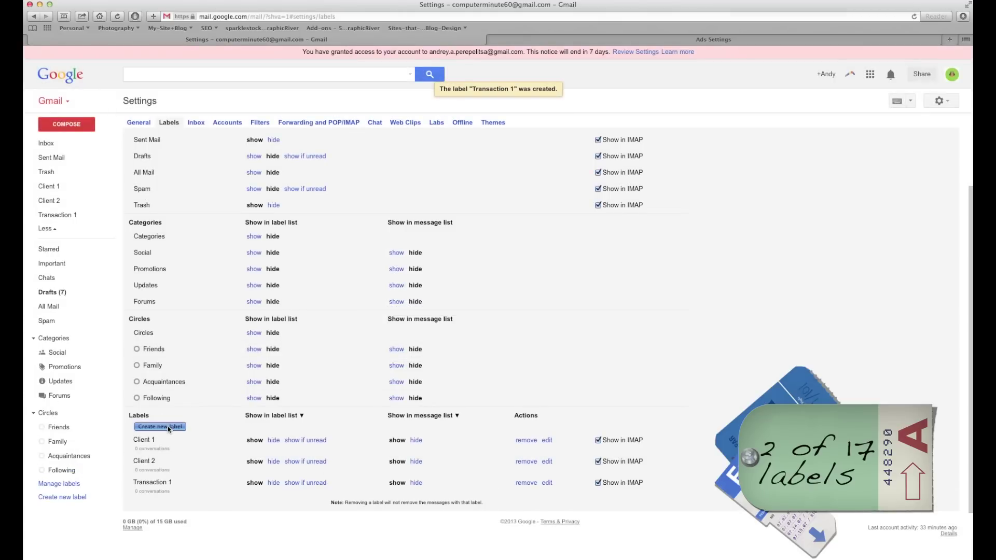
click(167, 427)
text(Transaction 2)
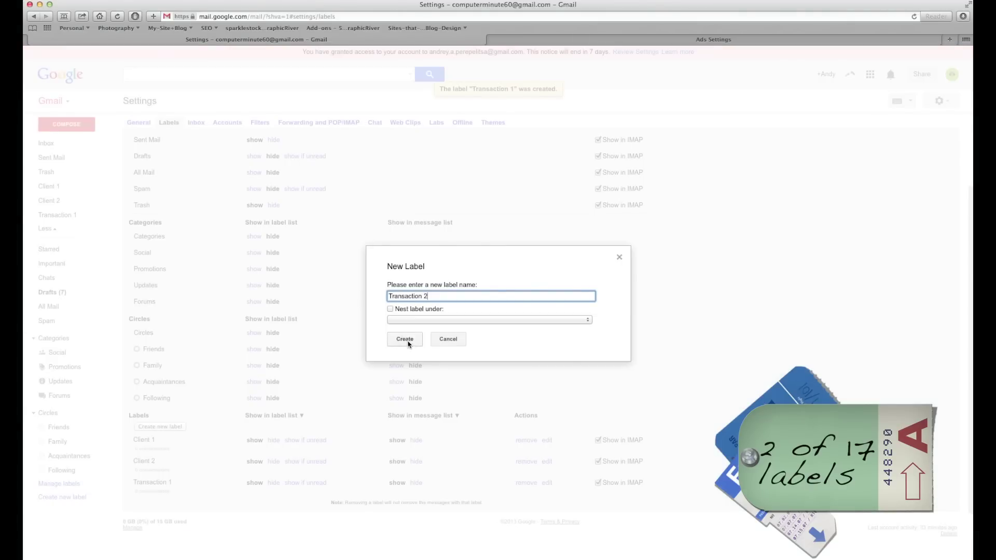
click(409, 341)
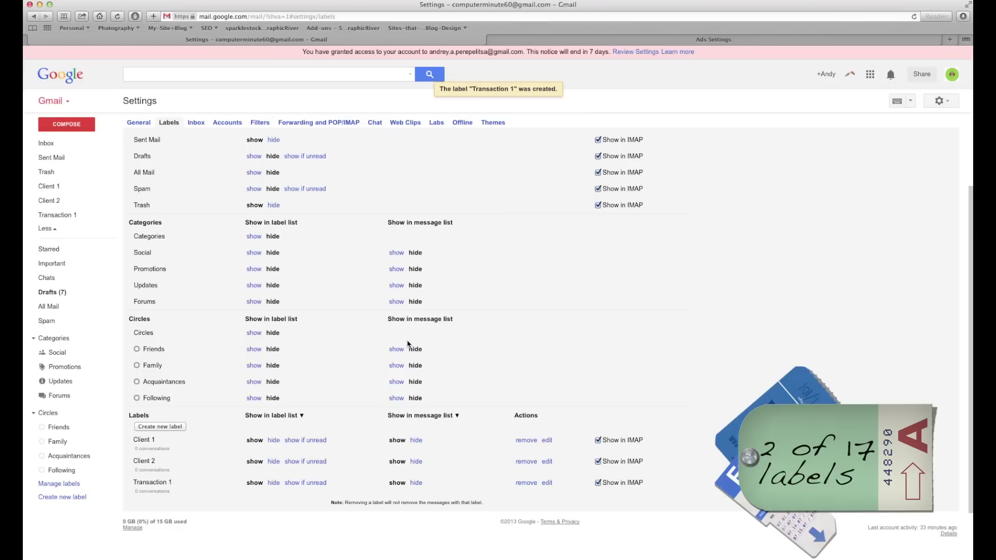
click(46, 143)
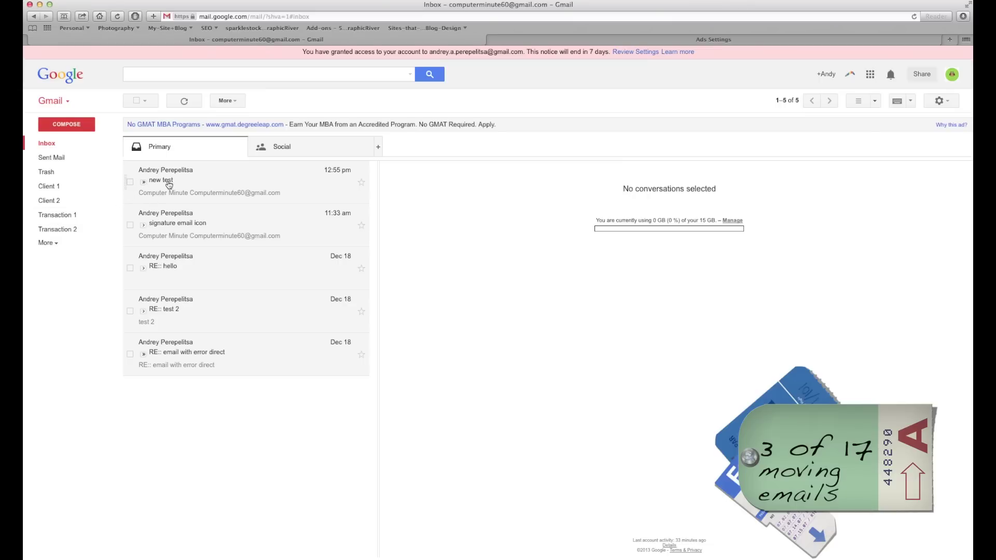
Move the 'new test' conversation into Client 1, view that label, then return to Inbox.
click(129, 183)
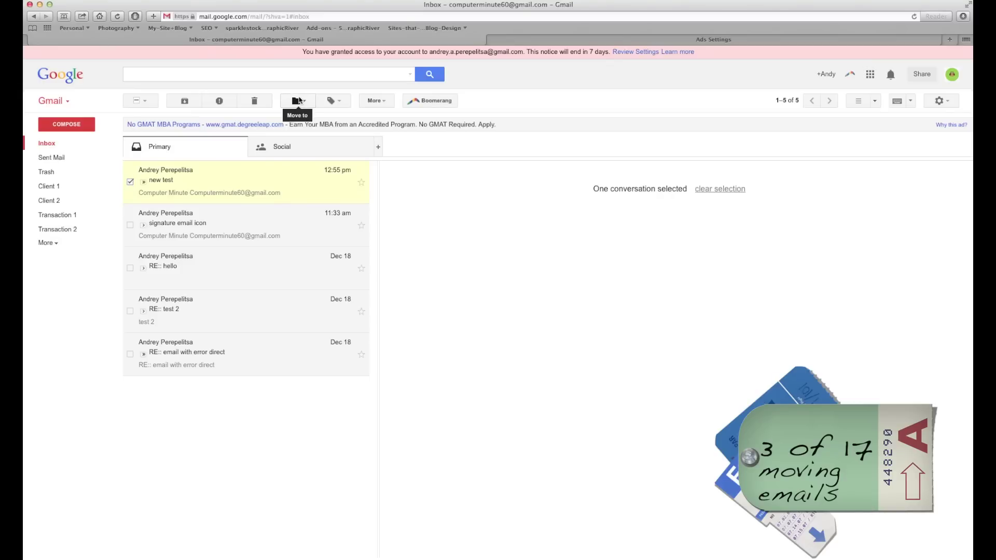
click(304, 102)
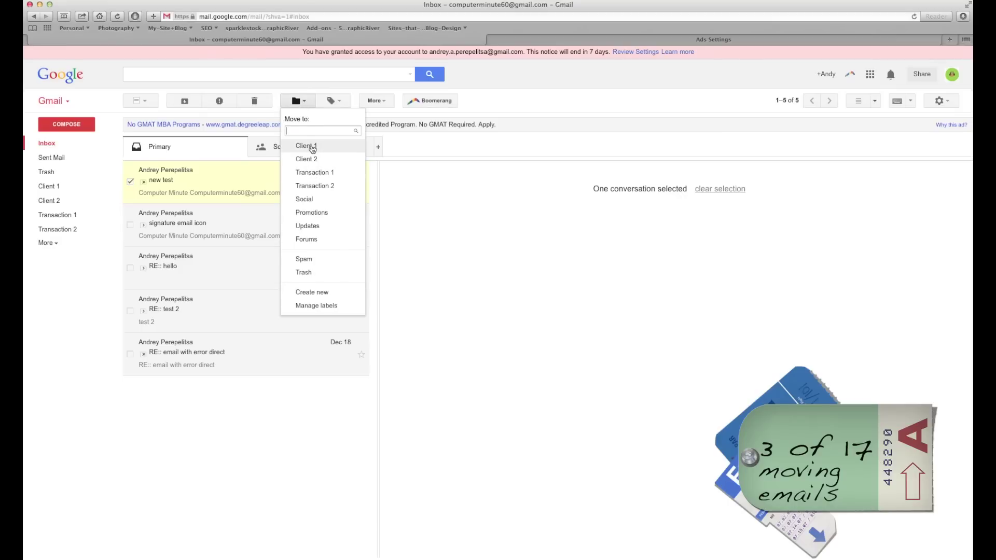
click(311, 147)
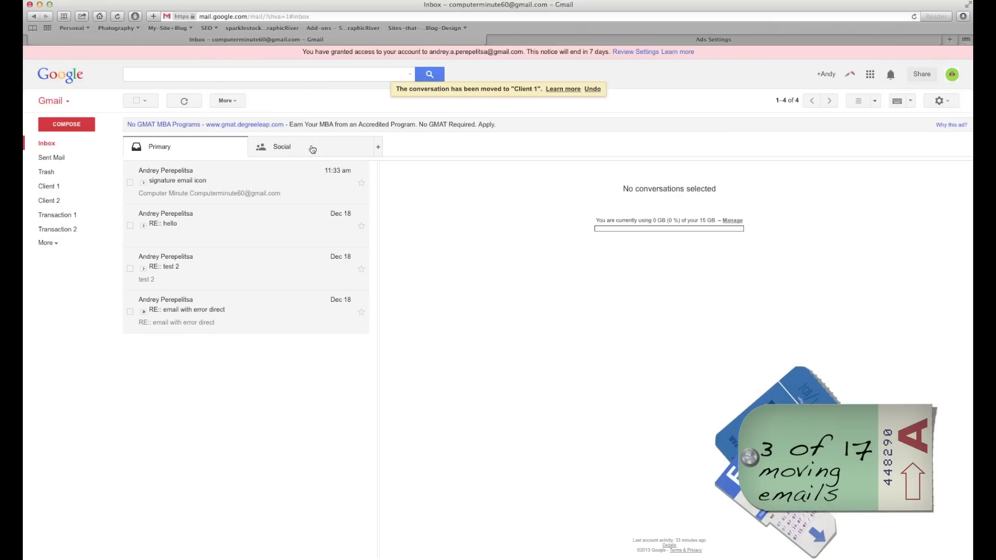
click(52, 188)
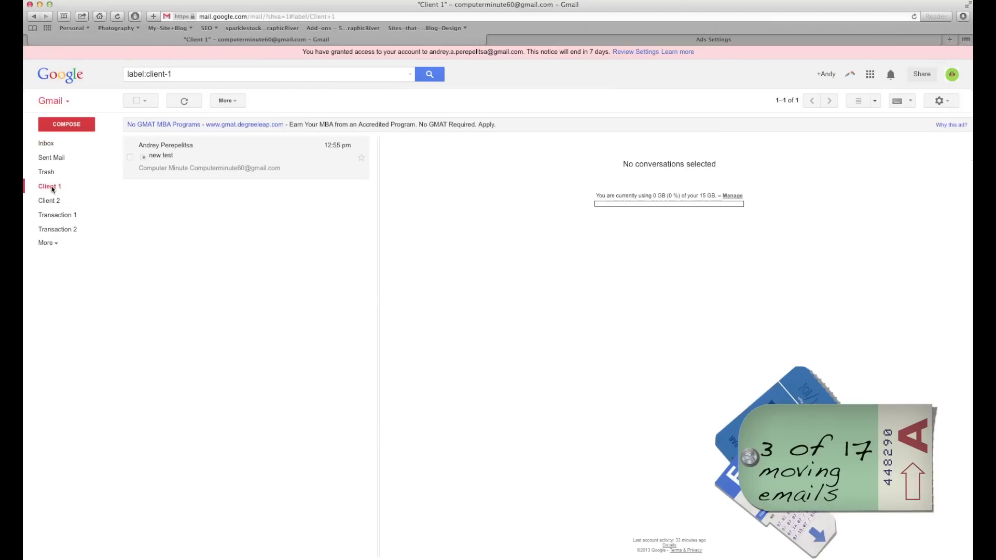
click(47, 143)
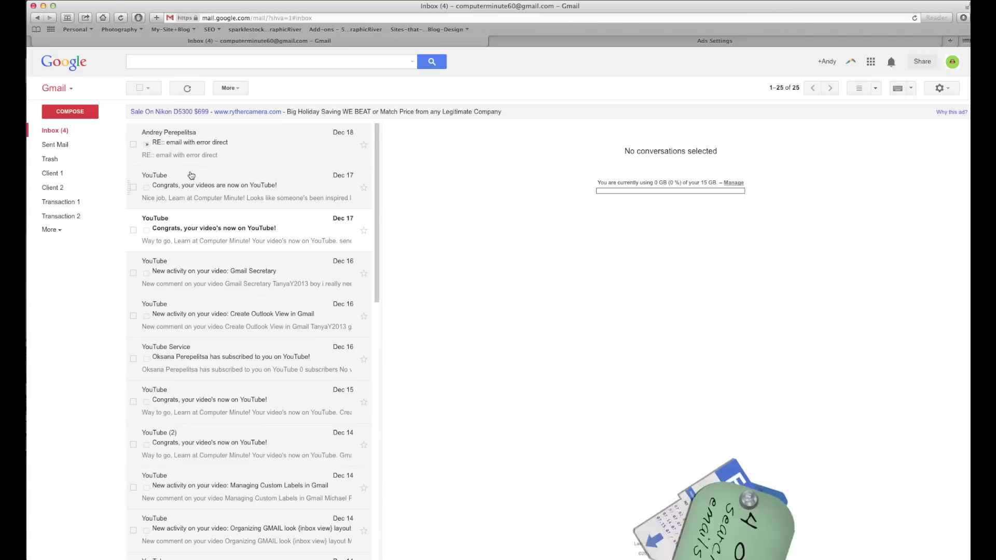
click(162, 63)
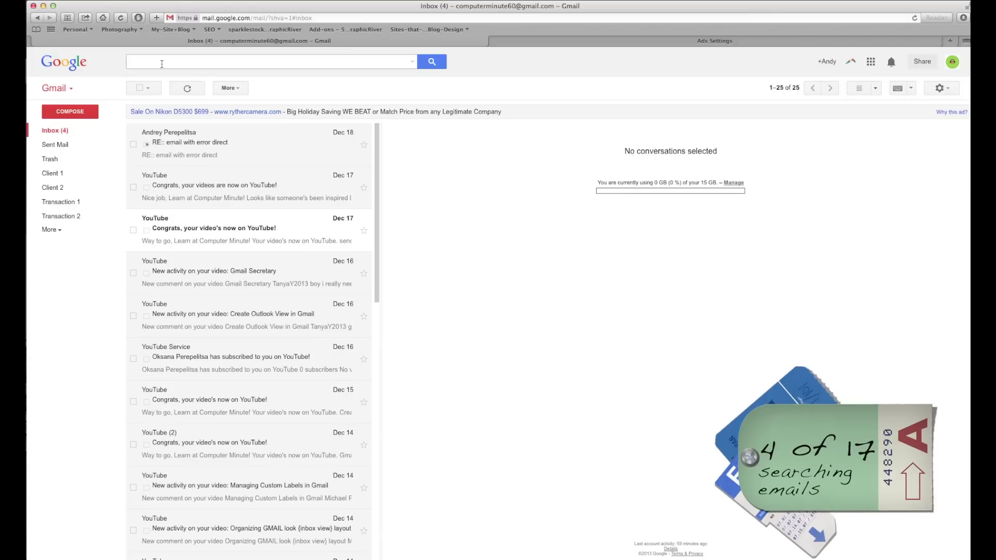
text(youtube)
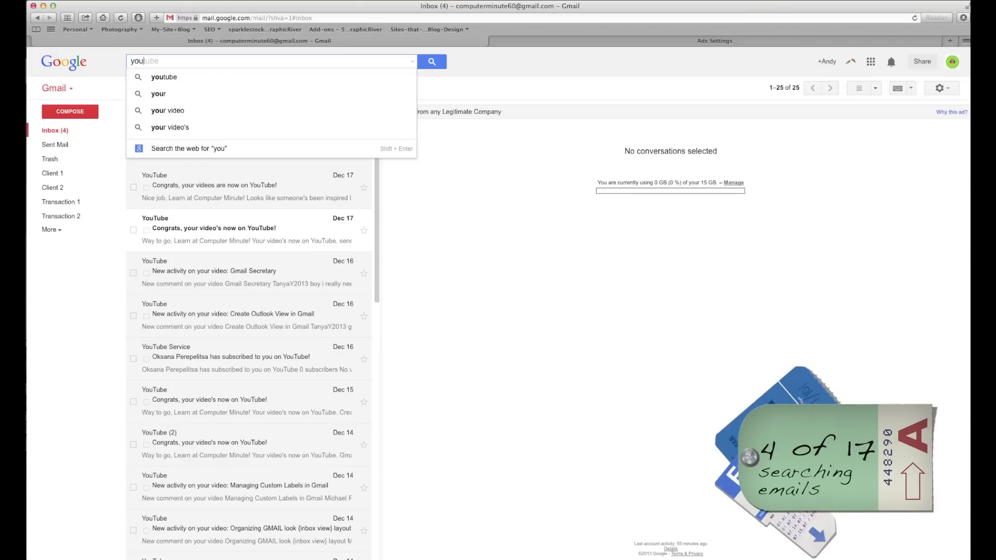
key(Return)
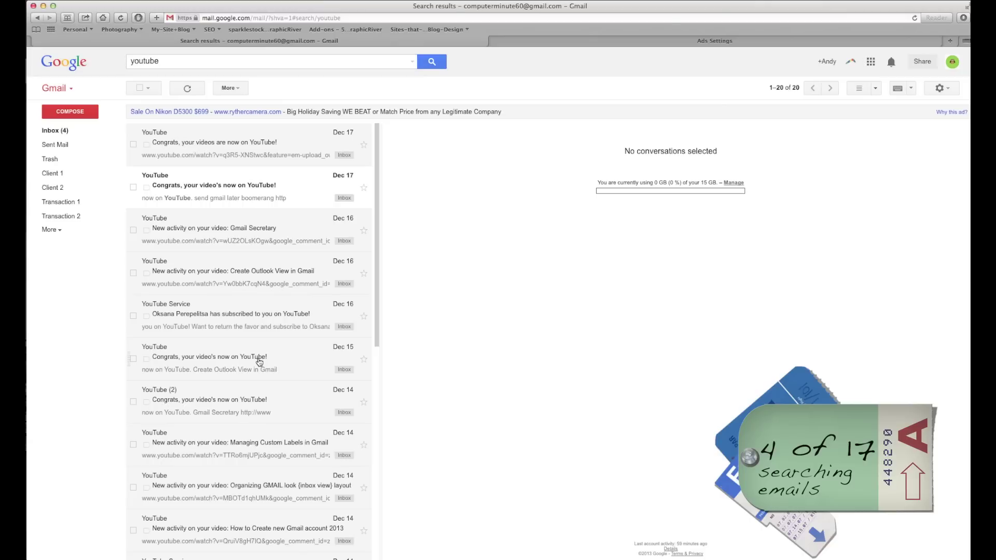
scroll(256, 356, down, 10)
scroll(257, 326, up, 10)
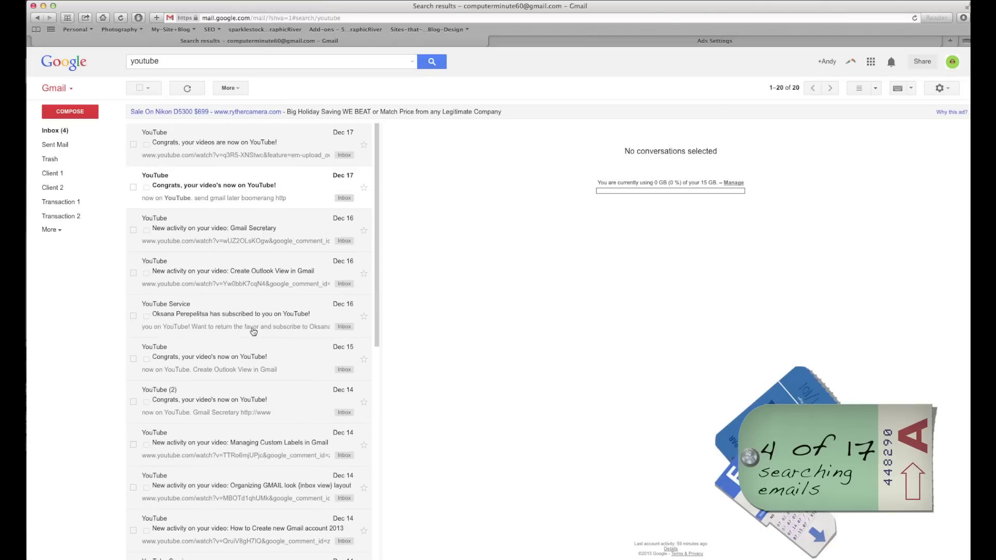
click(180, 60)
key(BackSpace)
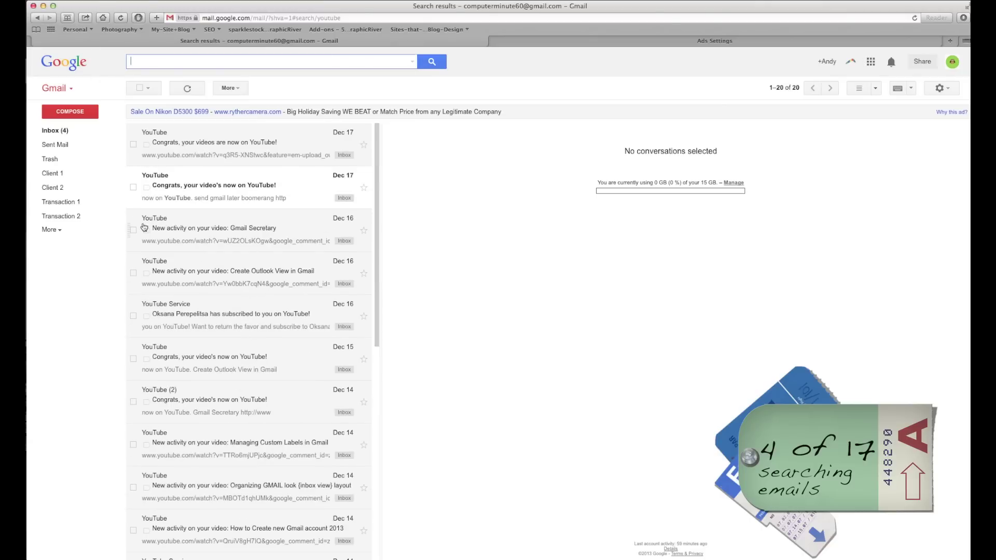
click(52, 131)
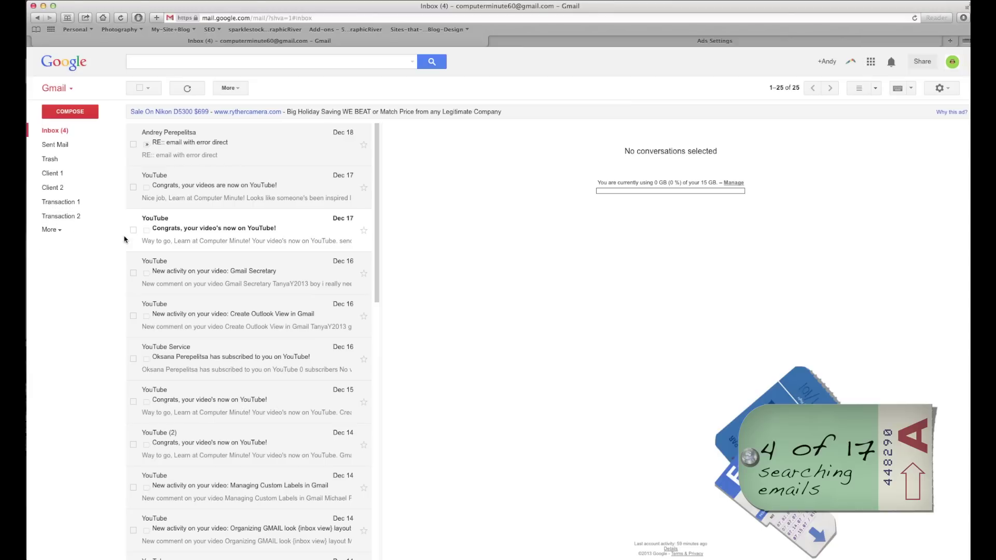
Expand the sidebar to show all hidden labels and open Gmail Settings.
click(59, 231)
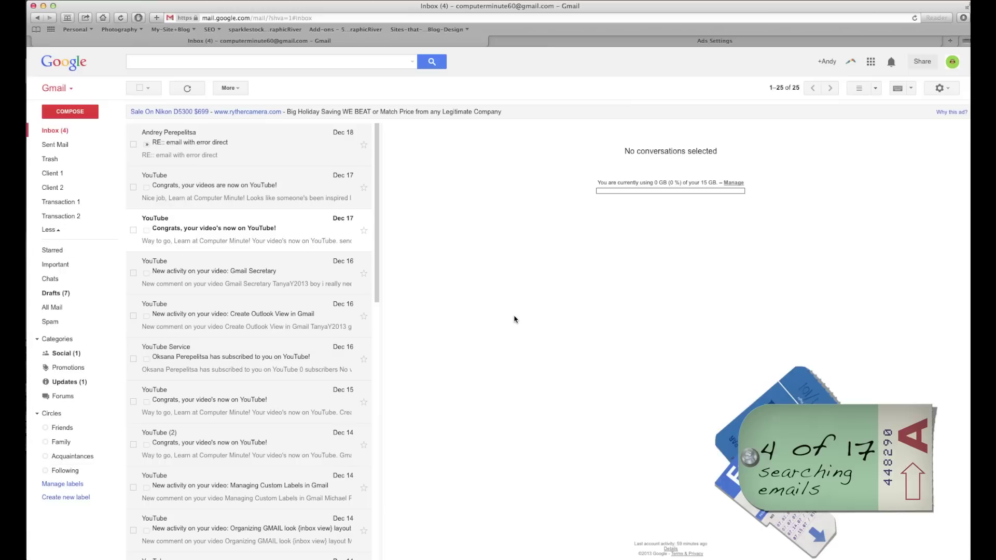
click(947, 89)
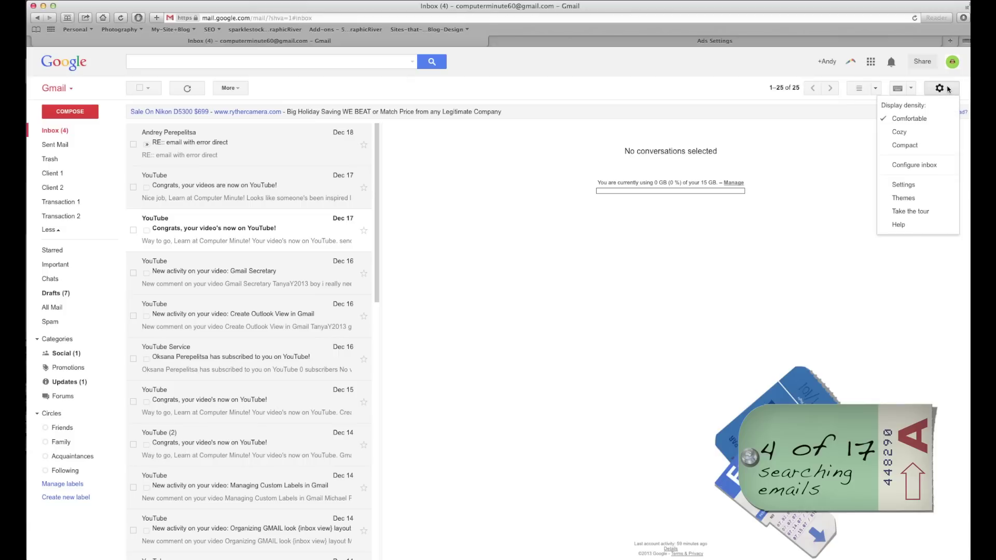
click(905, 187)
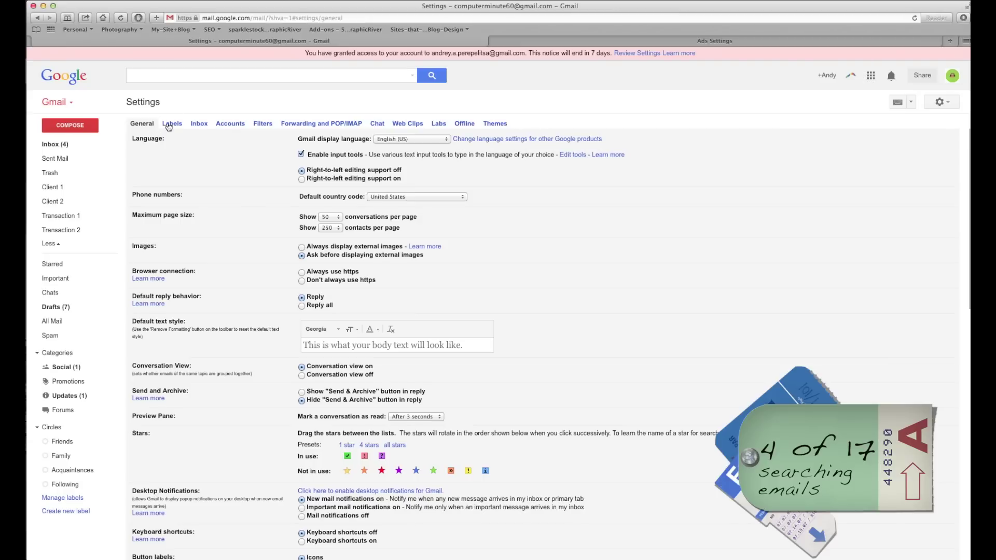
click(171, 123)
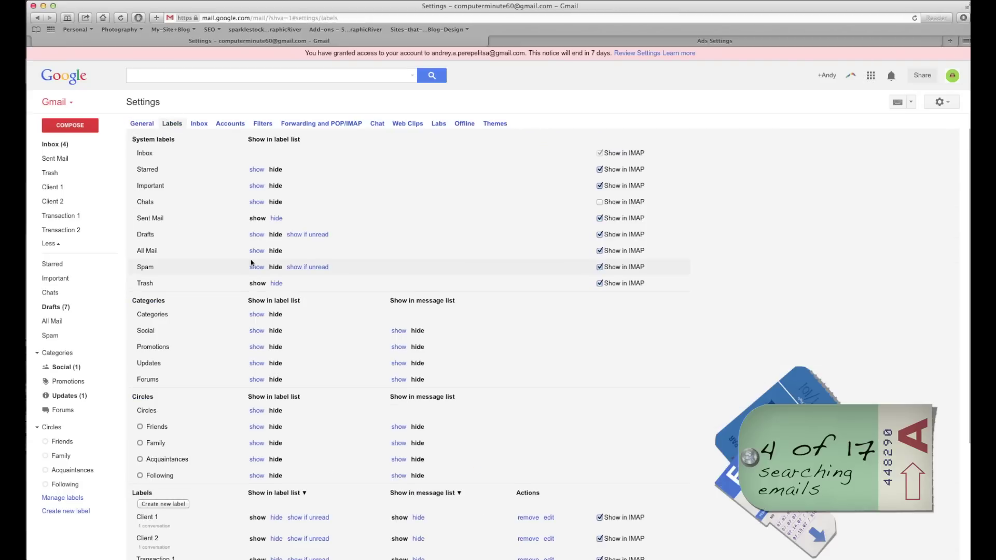
scroll(253, 266, down, 5)
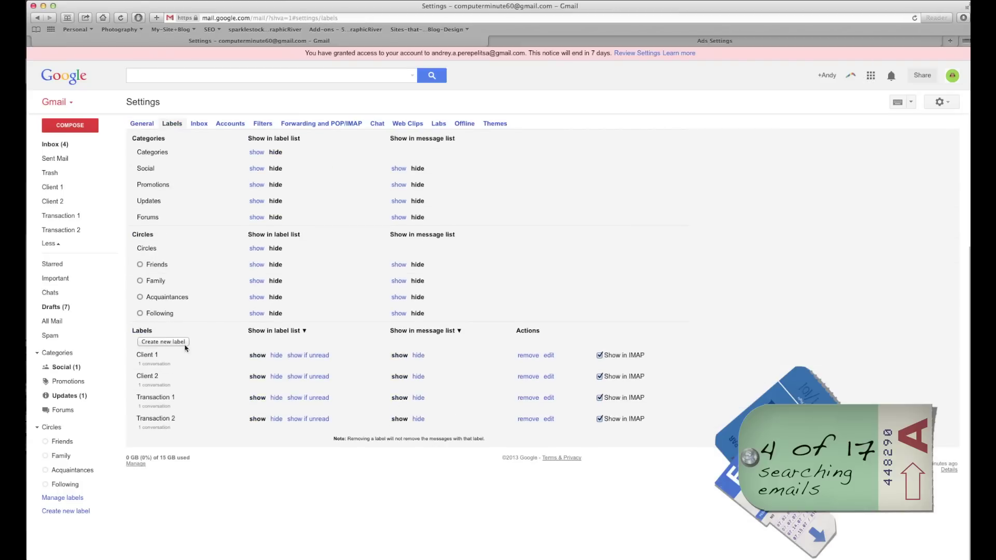
click(50, 145)
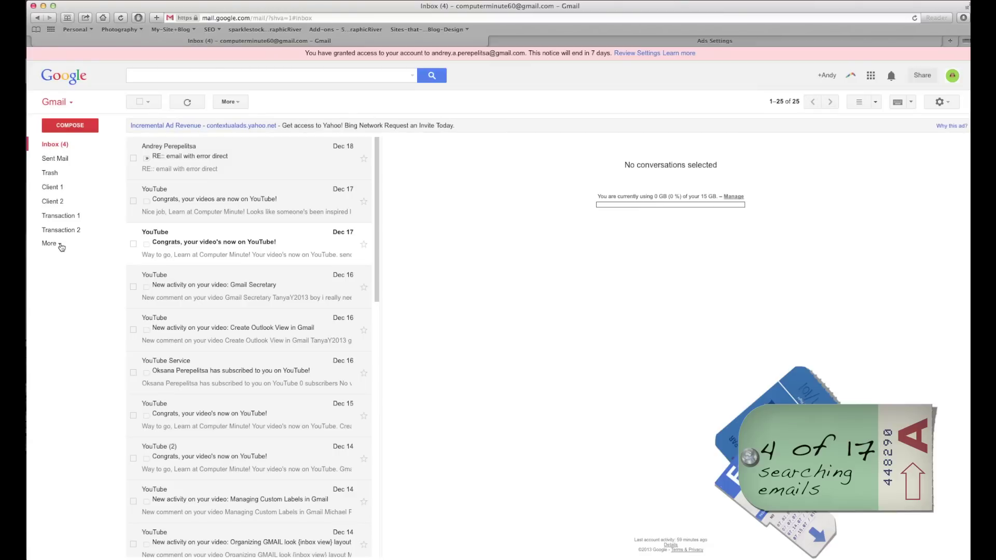
With a YouTube email selected, create a new label named 'YouTube' via Manage labels.
click(133, 244)
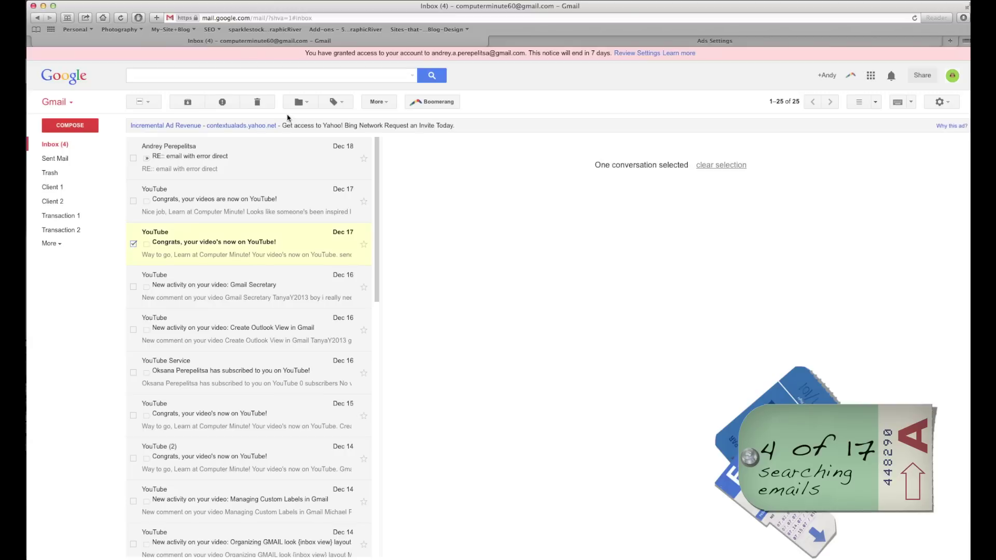
click(304, 104)
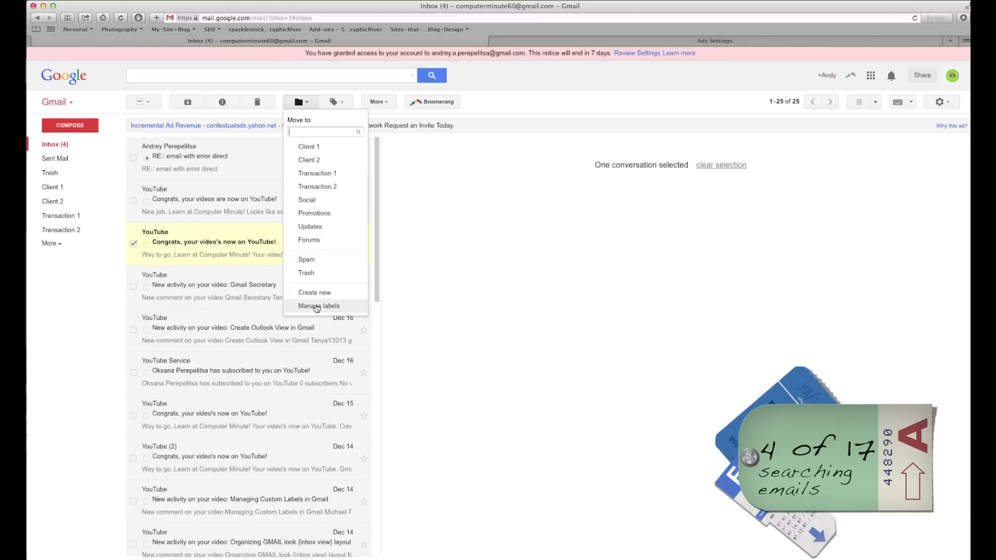
click(317, 307)
scroll(326, 286, down, 4)
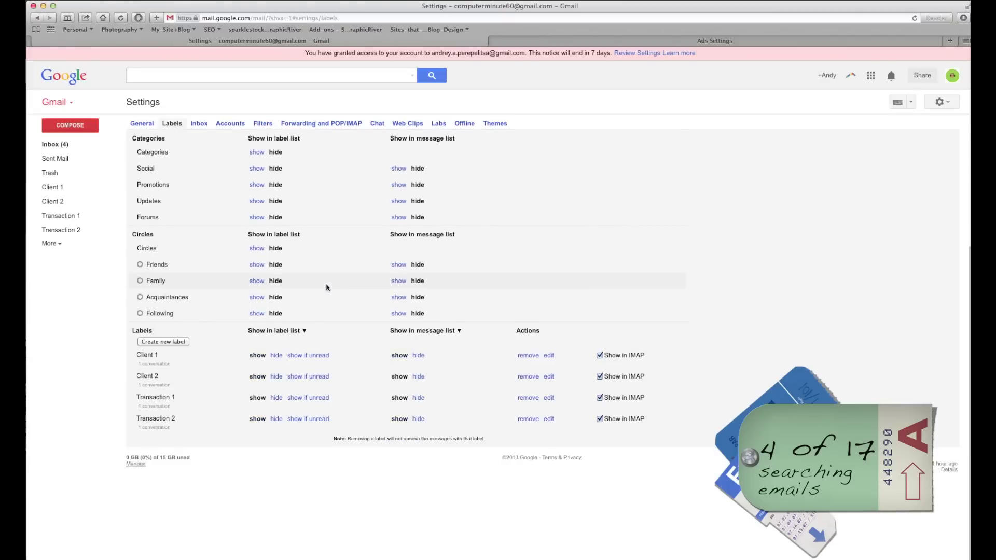
click(167, 342)
text(YouTube)
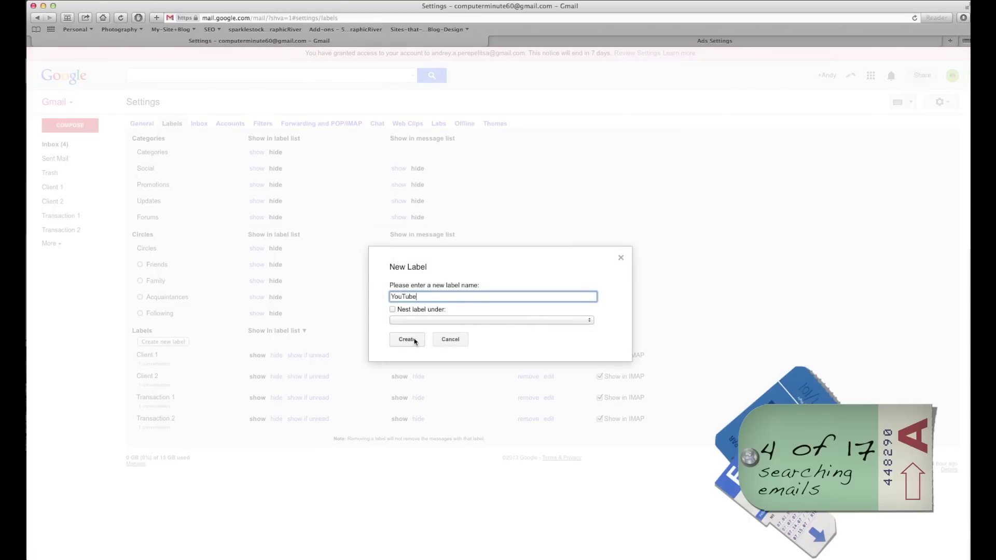
click(415, 340)
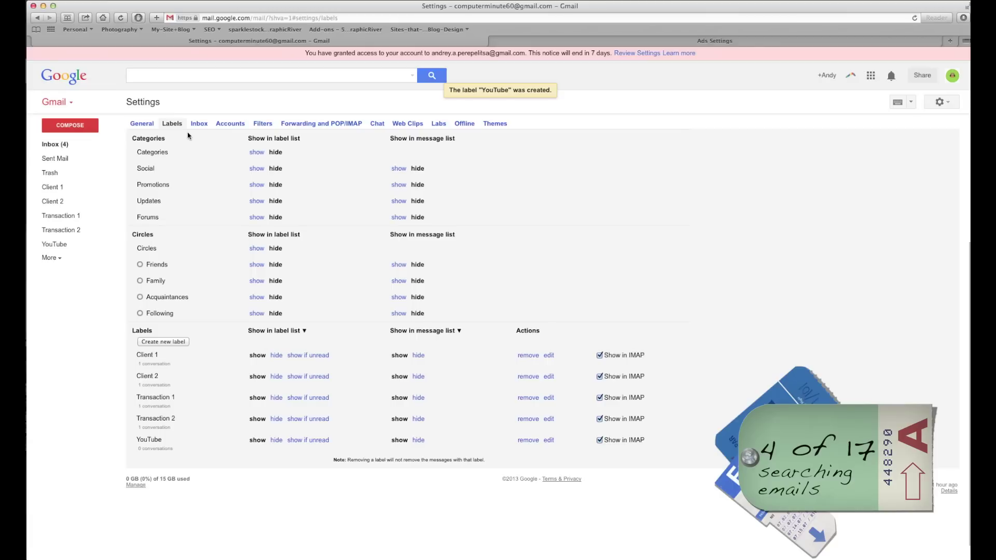
From the Inbox, start a filter for messages like the selected YouTube email.
click(55, 144)
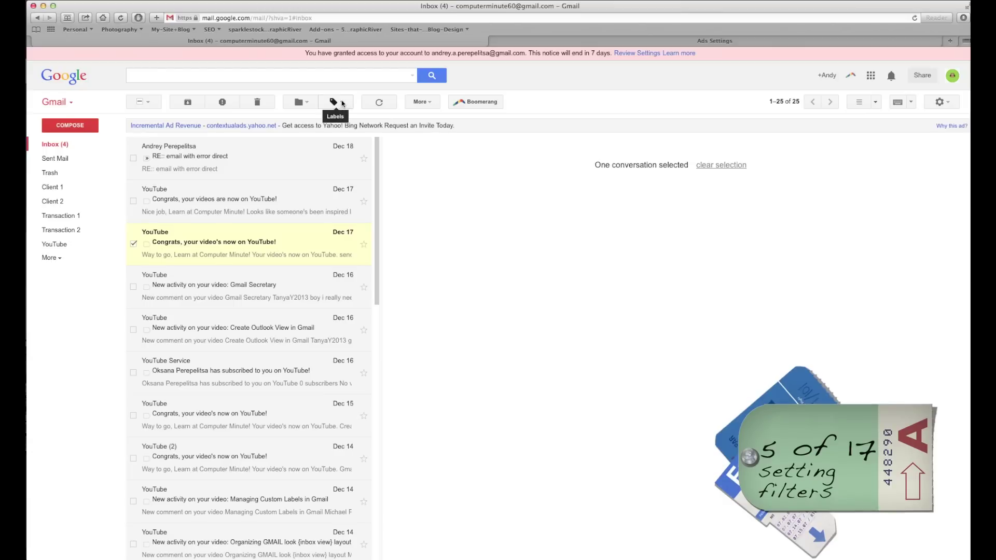
click(430, 103)
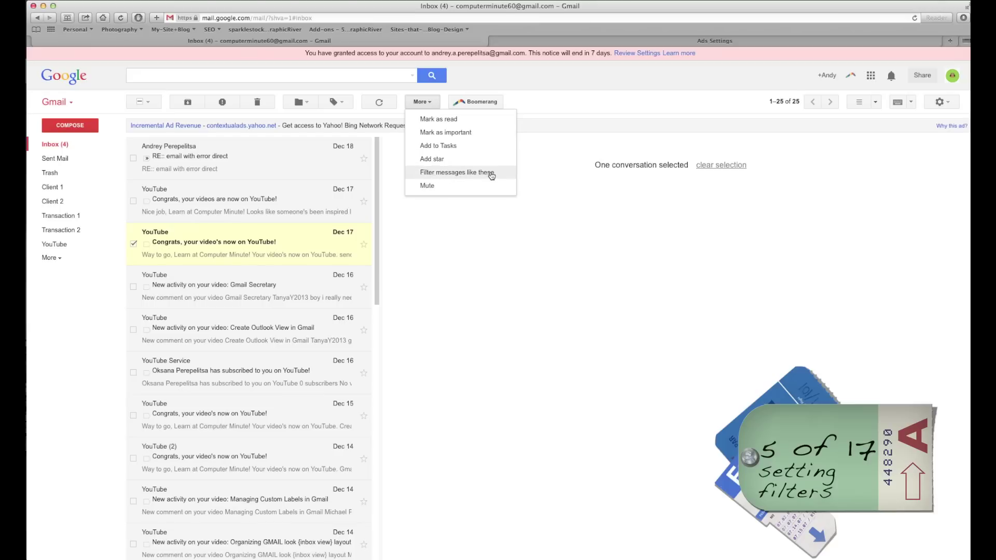
click(473, 174)
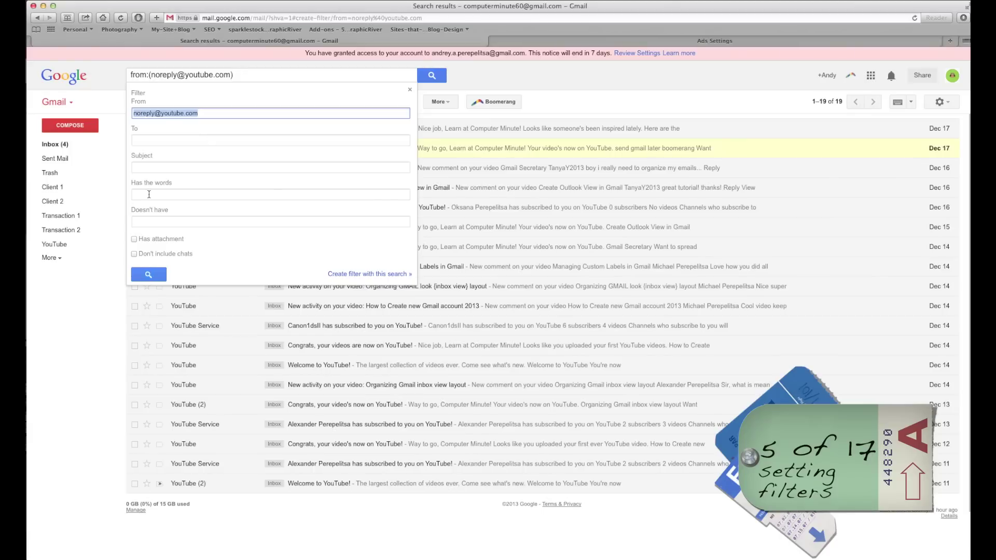
Create the filter applying the YouTube label, also applied to the 19 matching conversations.
click(150, 193)
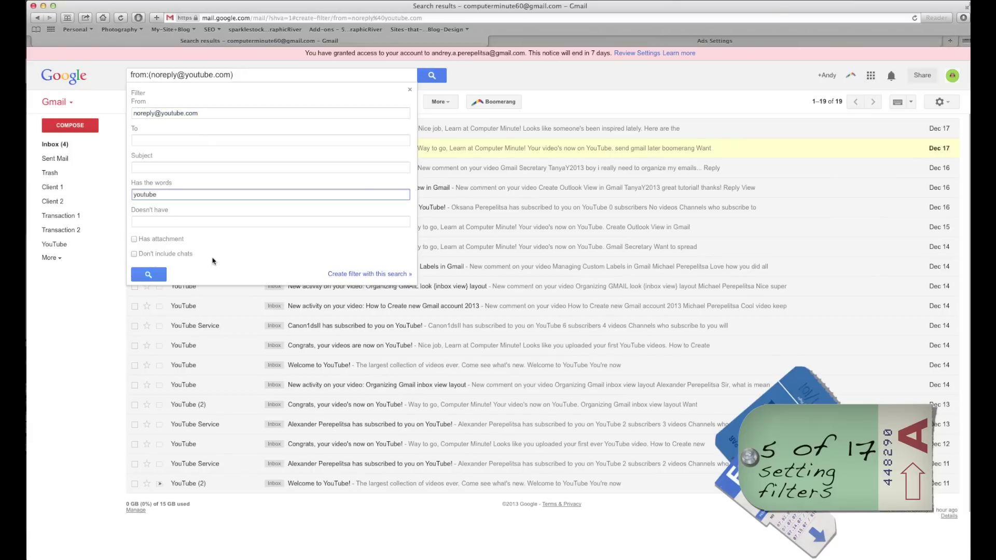
click(366, 277)
click(342, 280)
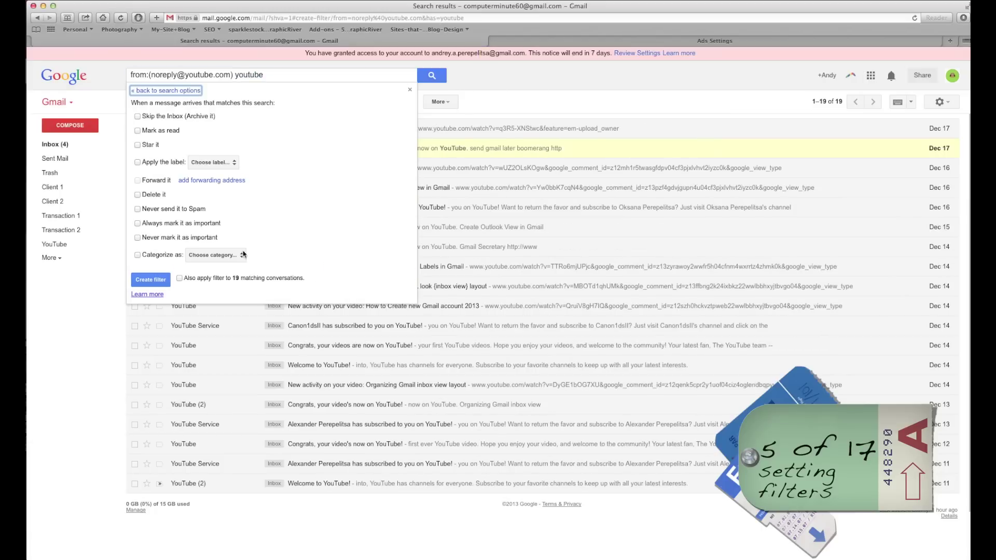
click(222, 162)
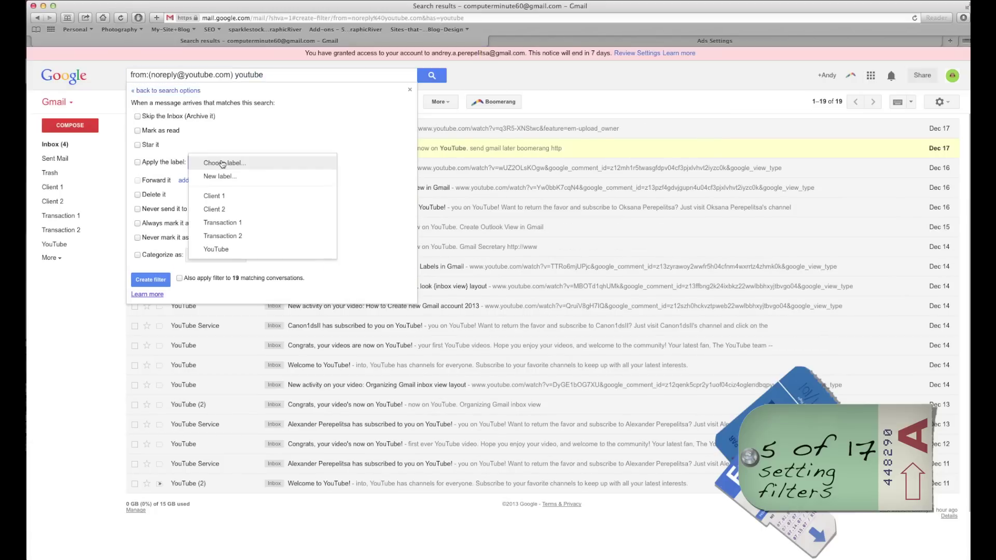
click(222, 248)
click(180, 279)
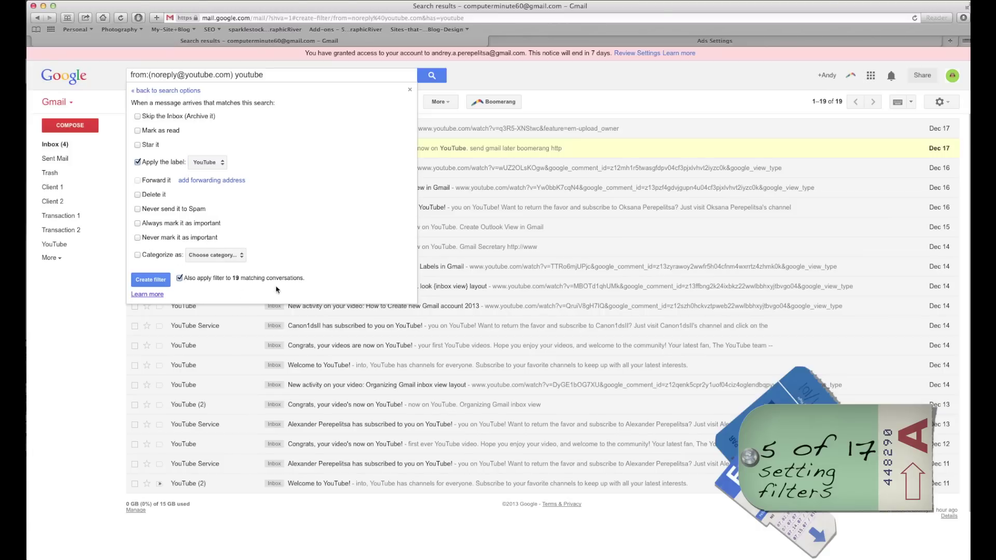
click(149, 281)
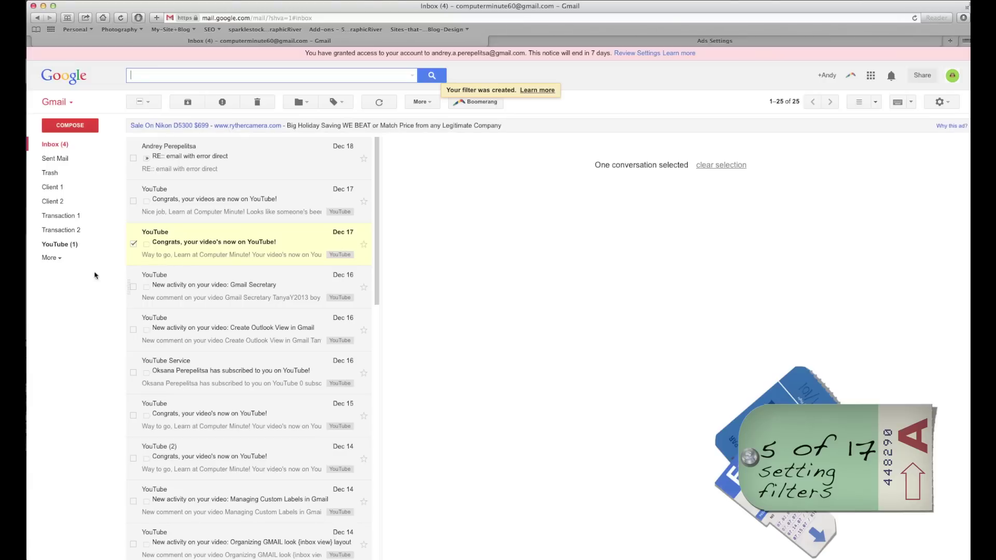
Open the YouTube label view listing its 19 tagged conversations.
click(61, 245)
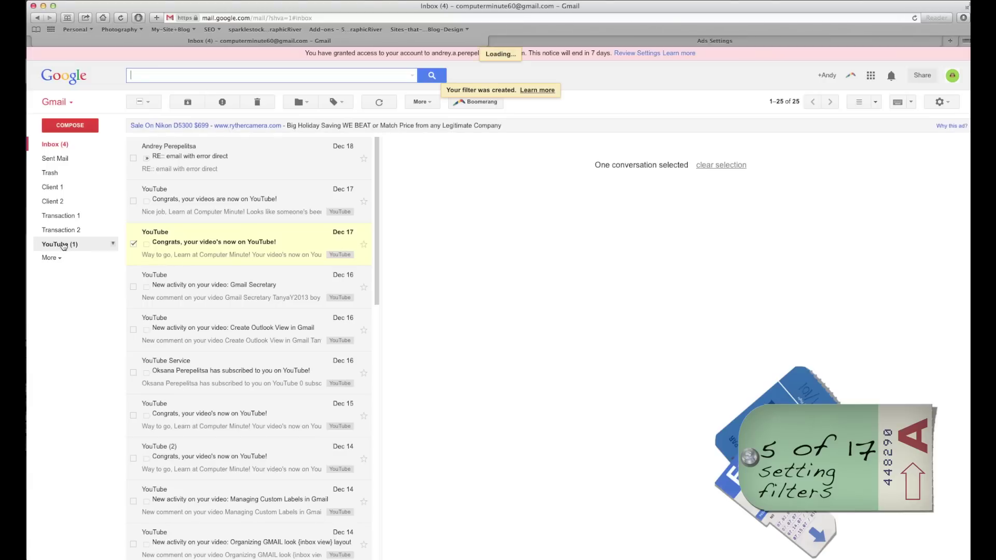
scroll(250, 248, down, 8)
scroll(248, 253, up, 8)
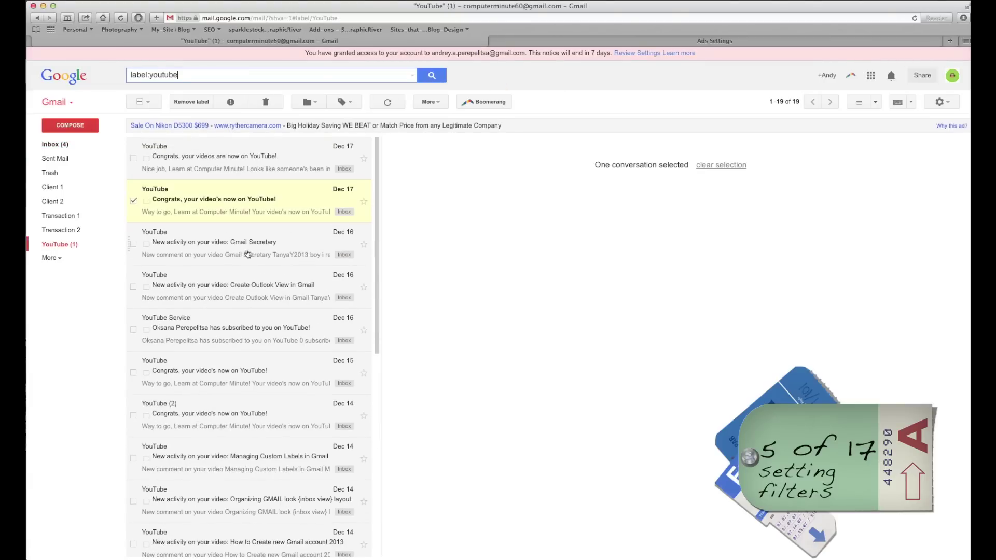
click(241, 79)
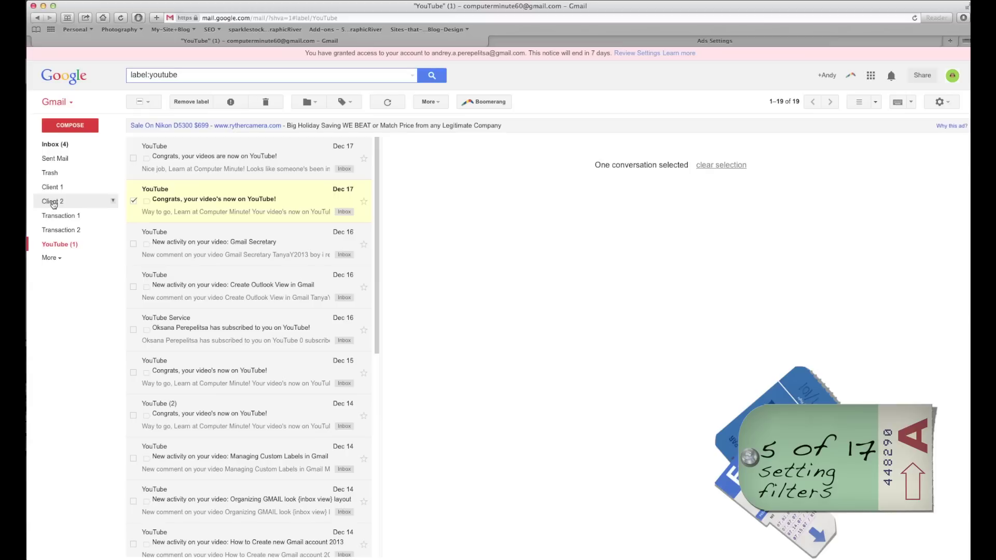
click(51, 144)
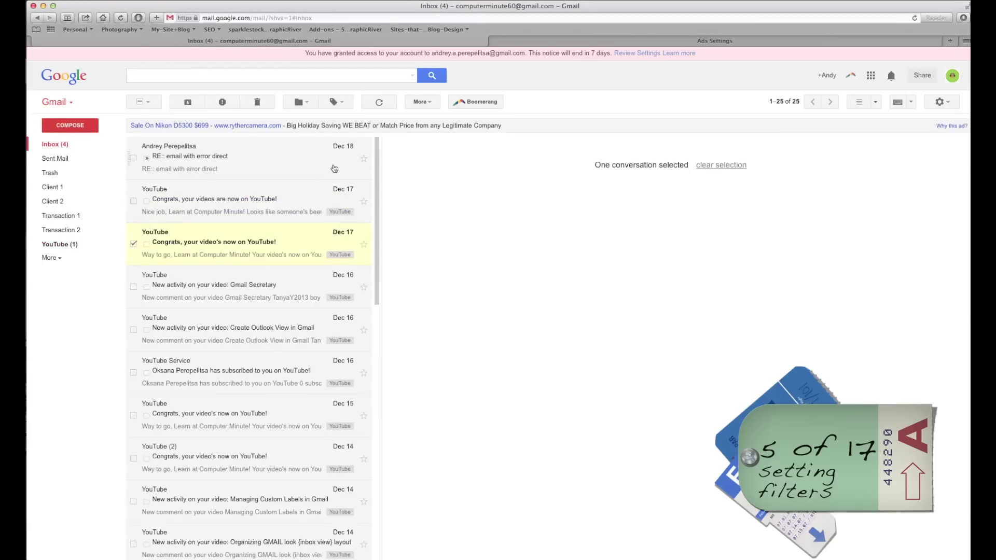
click(133, 157)
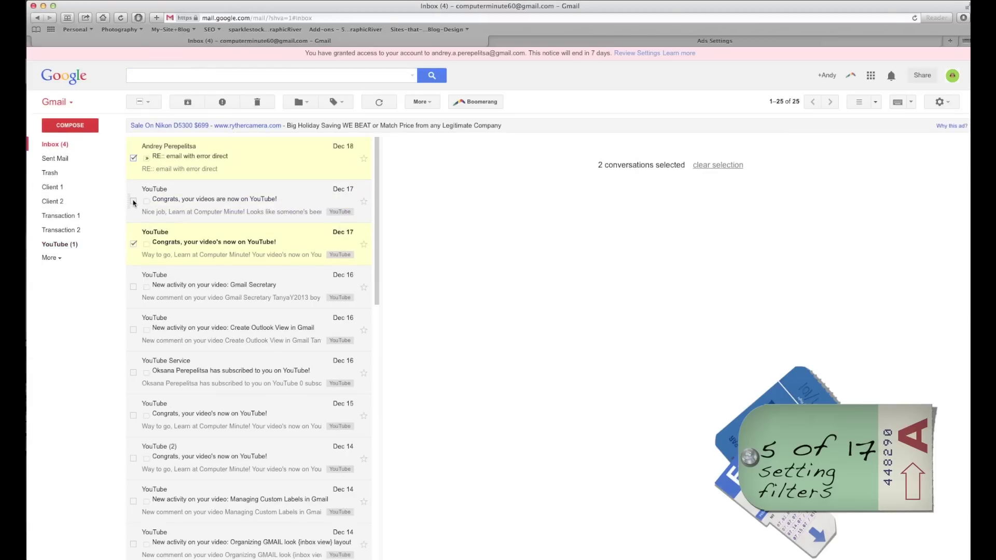
click(133, 244)
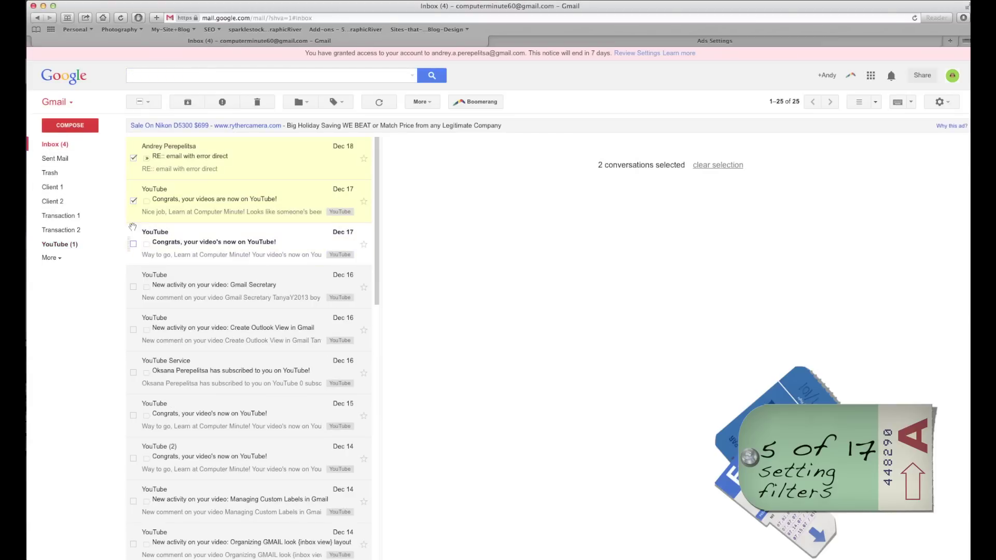
click(134, 159)
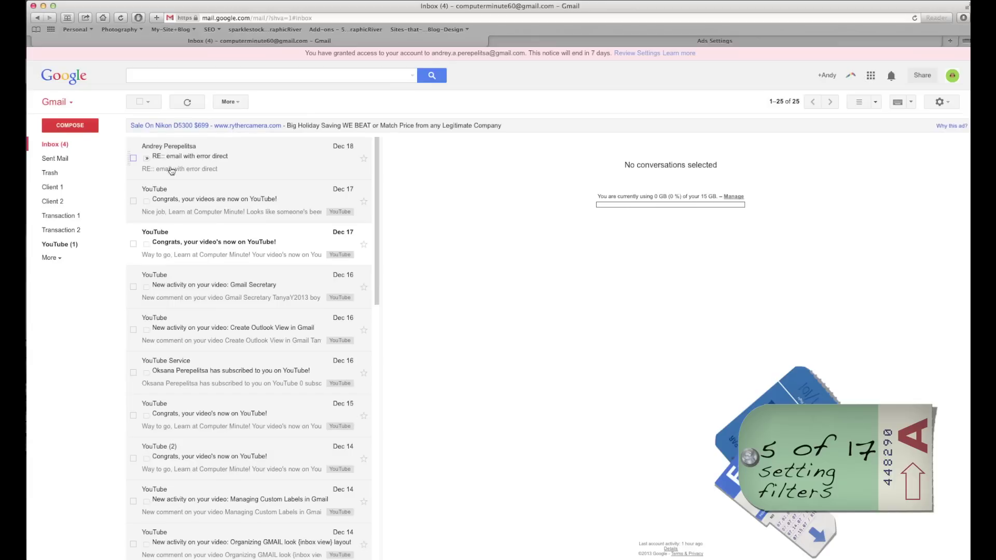
click(133, 158)
click(387, 103)
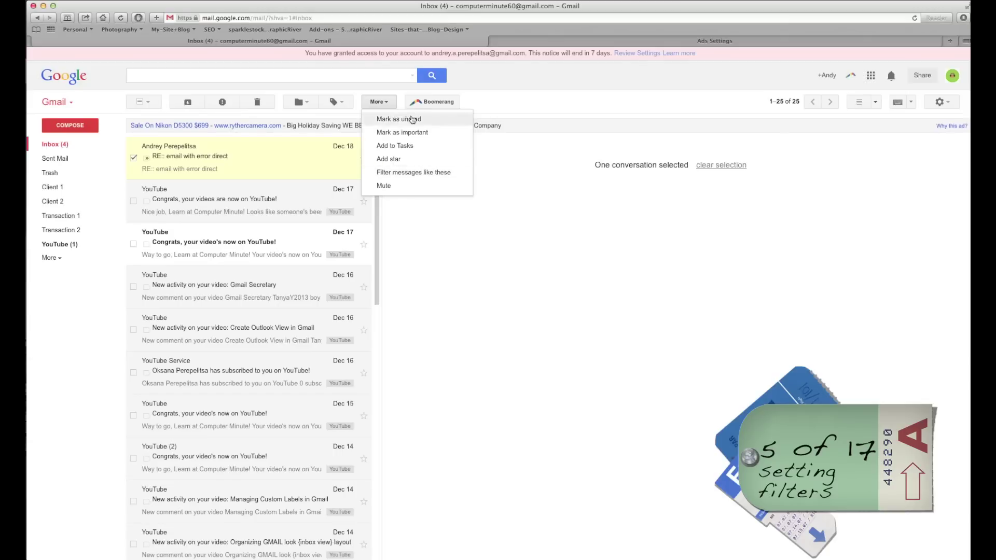
click(133, 159)
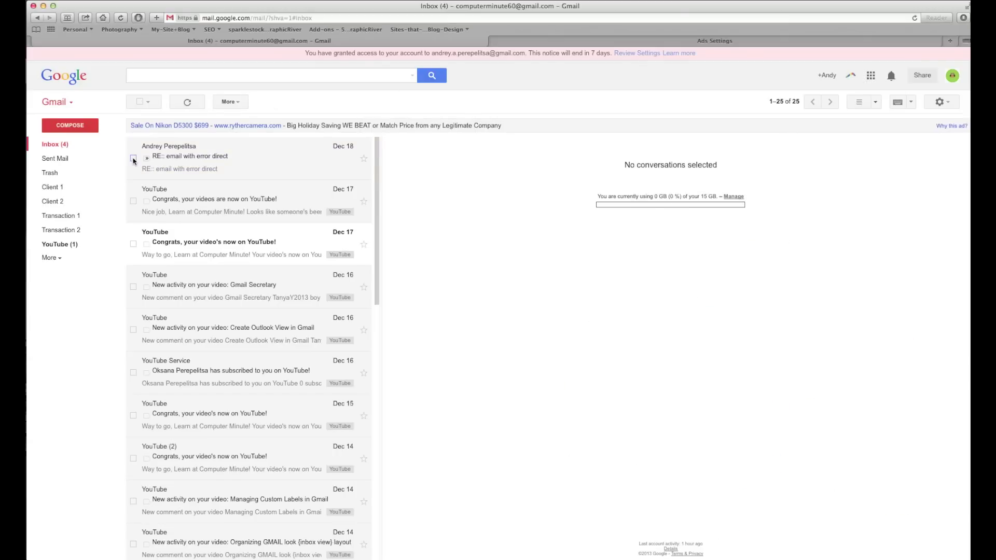
click(64, 248)
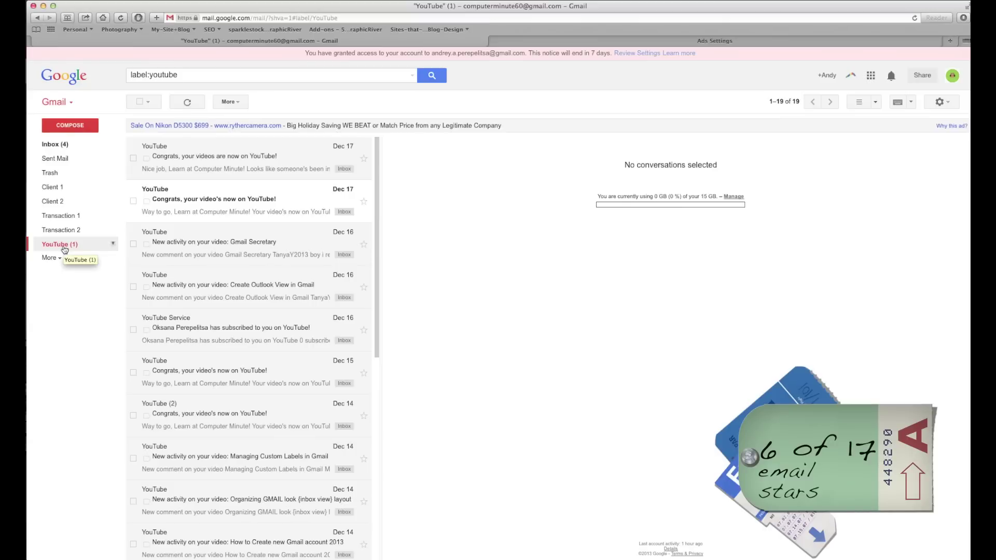
In General settings, set the Stars preset to 'all stars' so every star and icon is used.
click(949, 104)
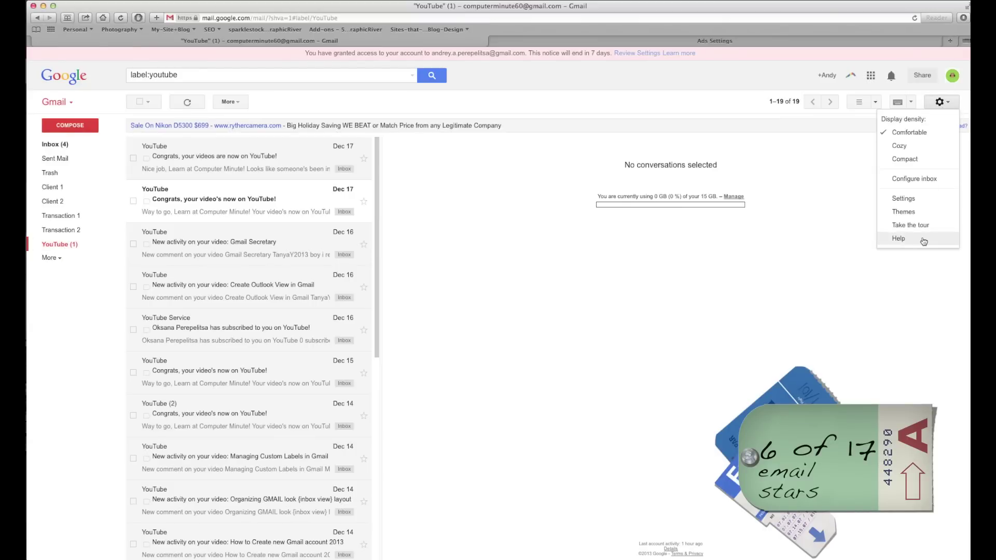
click(908, 201)
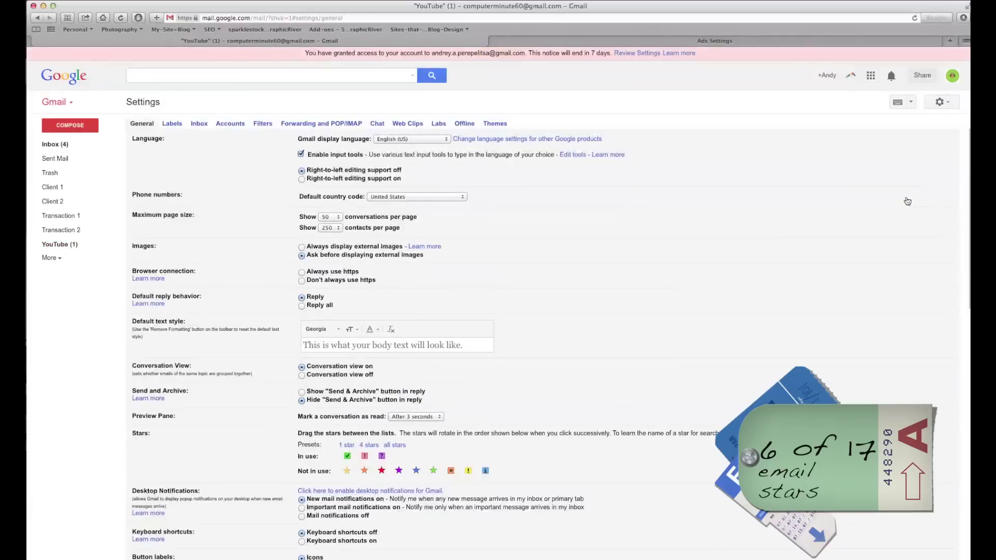
scroll(560, 280, down, 7)
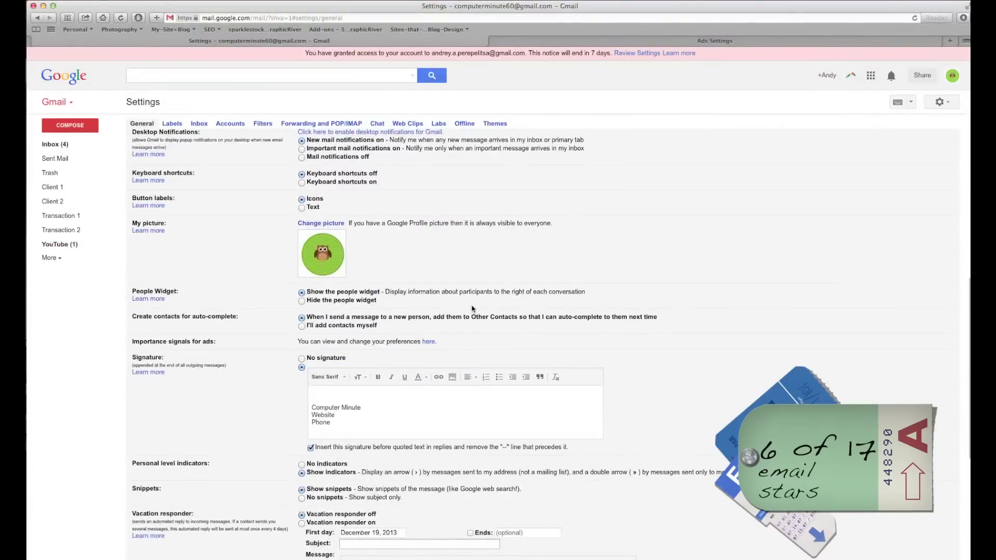
scroll(472, 308, up, 5)
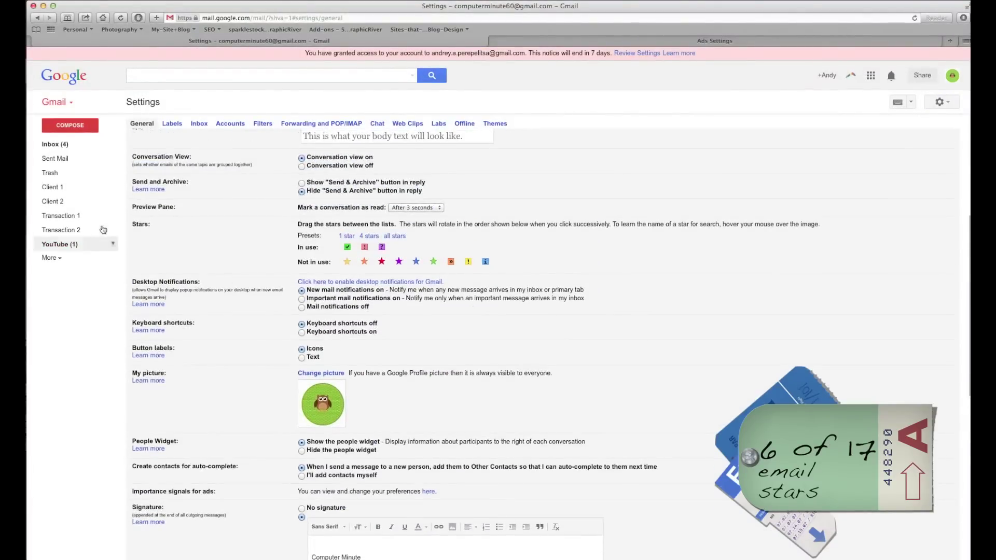
drag(363, 250, 347, 260)
click(345, 236)
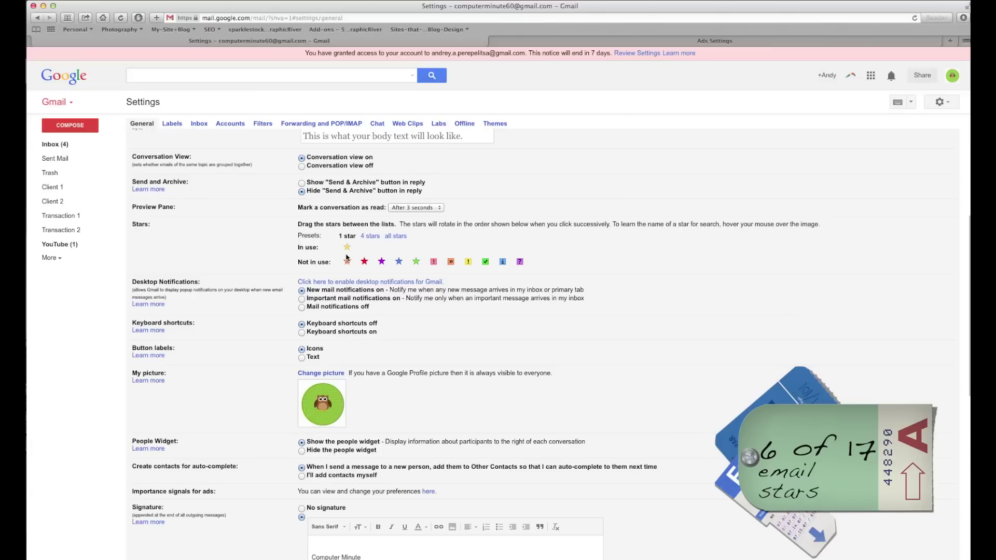
click(370, 237)
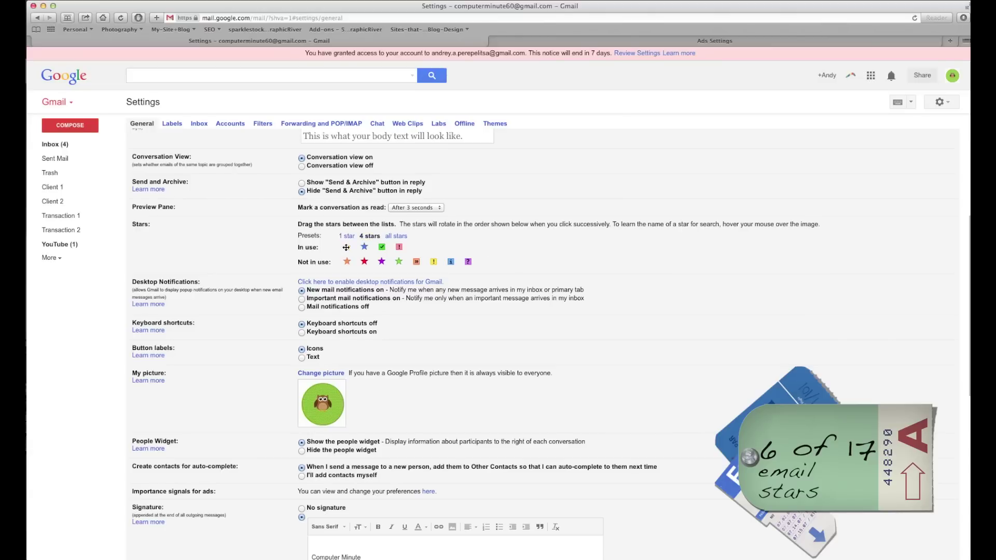
click(395, 236)
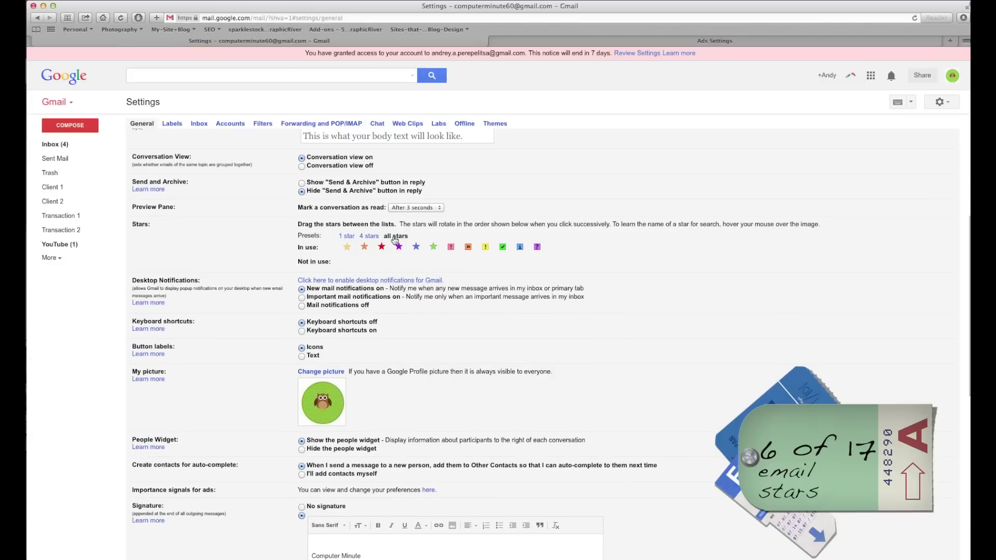
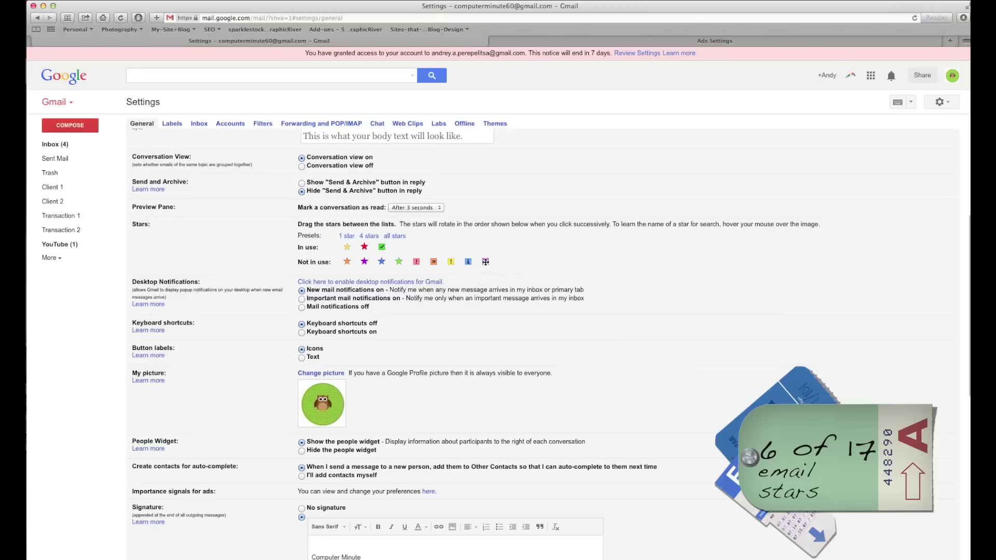
Put the red bang and purple question mark in use, drop the red star, move yellow star last, and save.
drag(415, 261, 399, 248)
drag(464, 263, 412, 244)
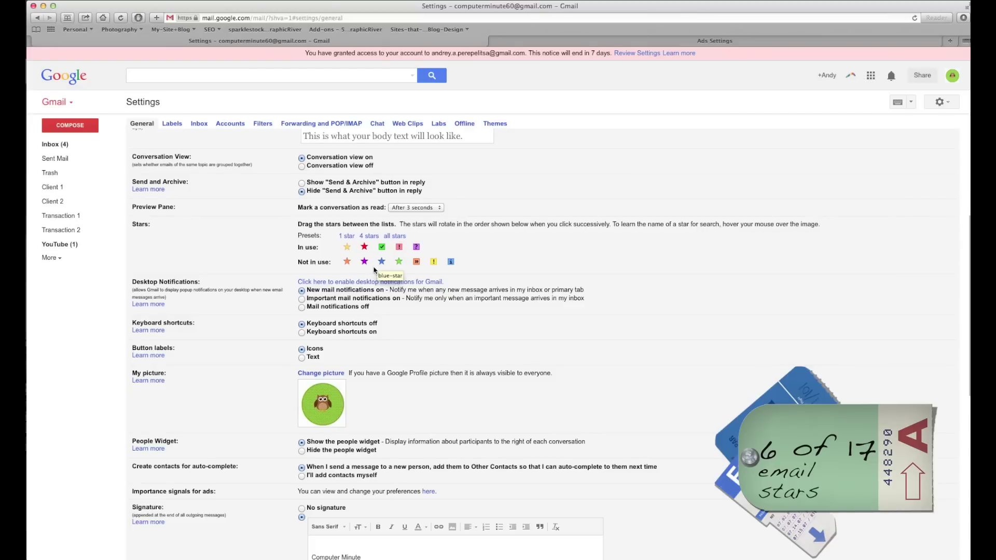
drag(363, 246, 357, 262)
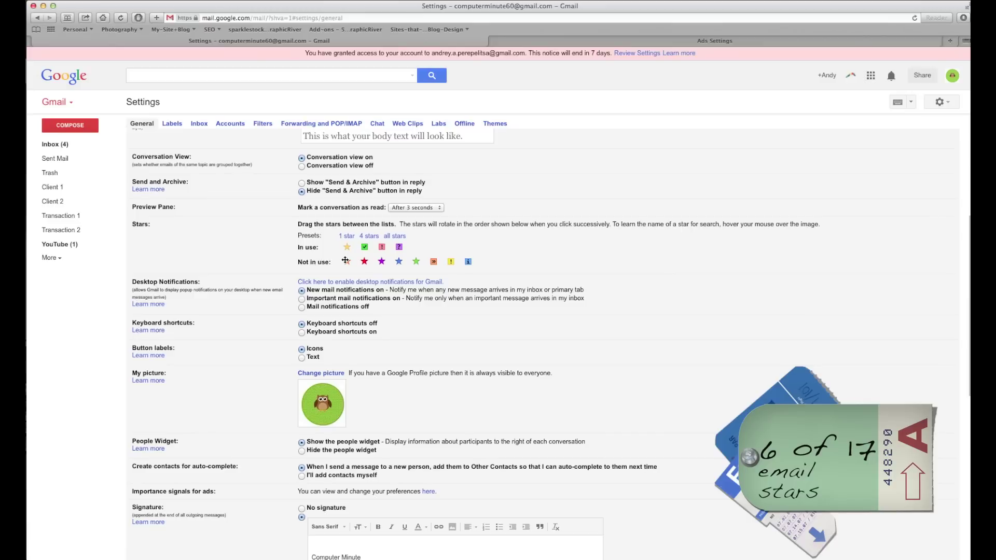
drag(349, 250, 392, 250)
scroll(415, 267, down, 10)
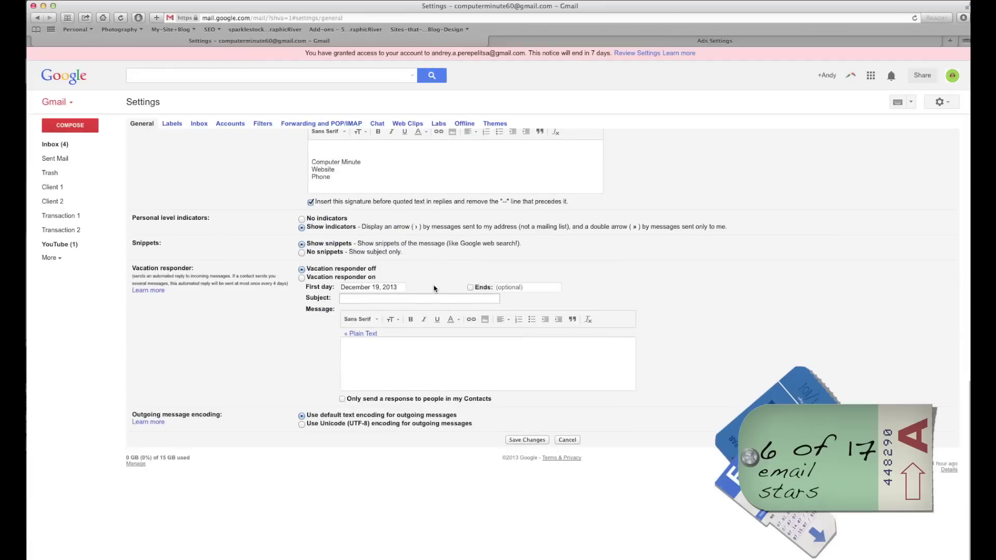
click(525, 440)
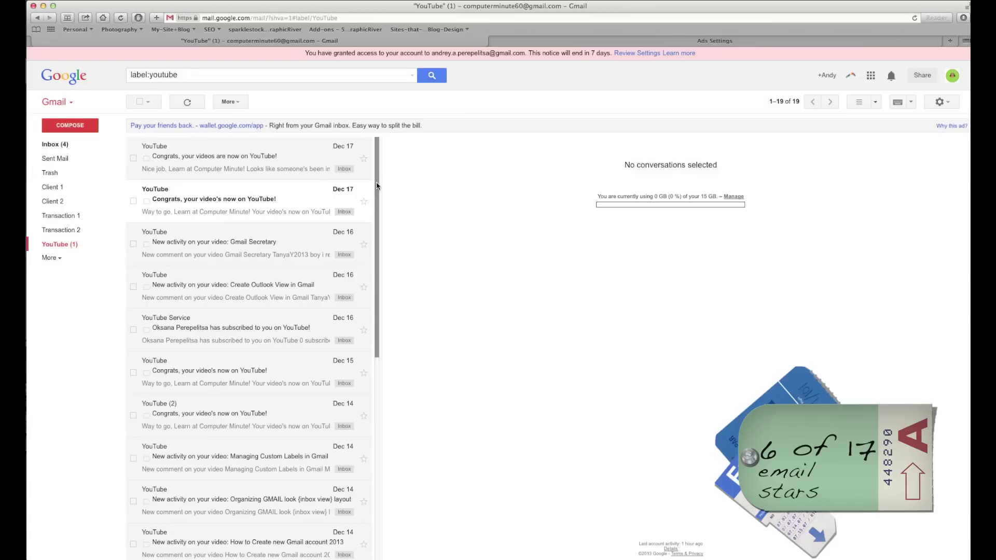
Star the ten visible YouTube label conversations with green checks.
click(364, 159)
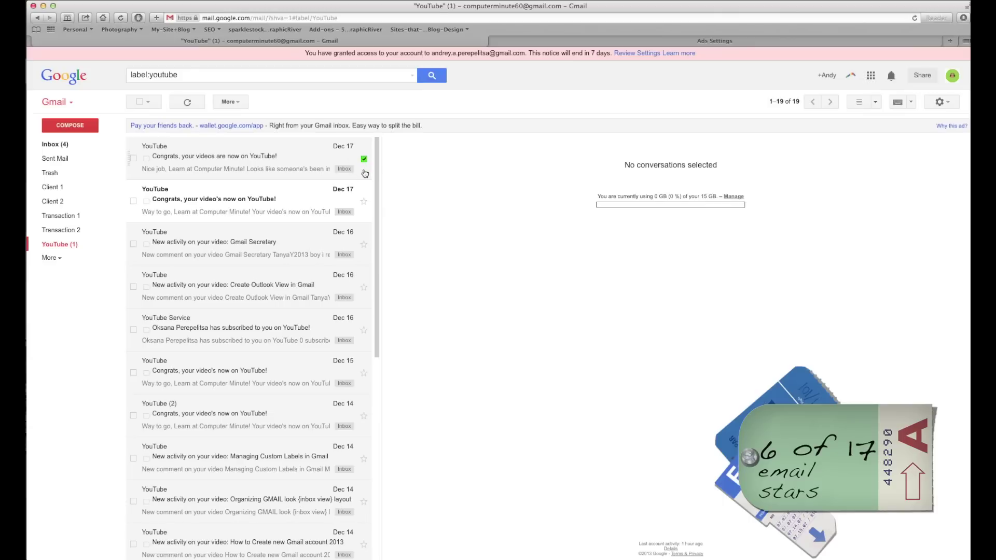
click(363, 203)
click(364, 245)
click(364, 288)
click(364, 374)
click(364, 416)
click(365, 460)
click(364, 502)
click(364, 544)
click(364, 331)
Change the subscription notice's star to a red bang and cycle the second conversation's star through the marks.
click(364, 332)
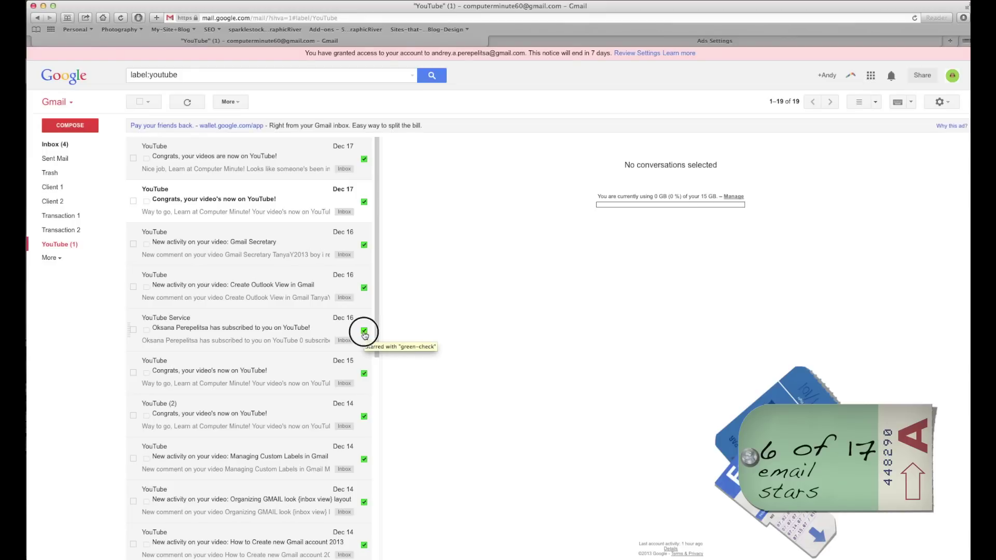
click(365, 330)
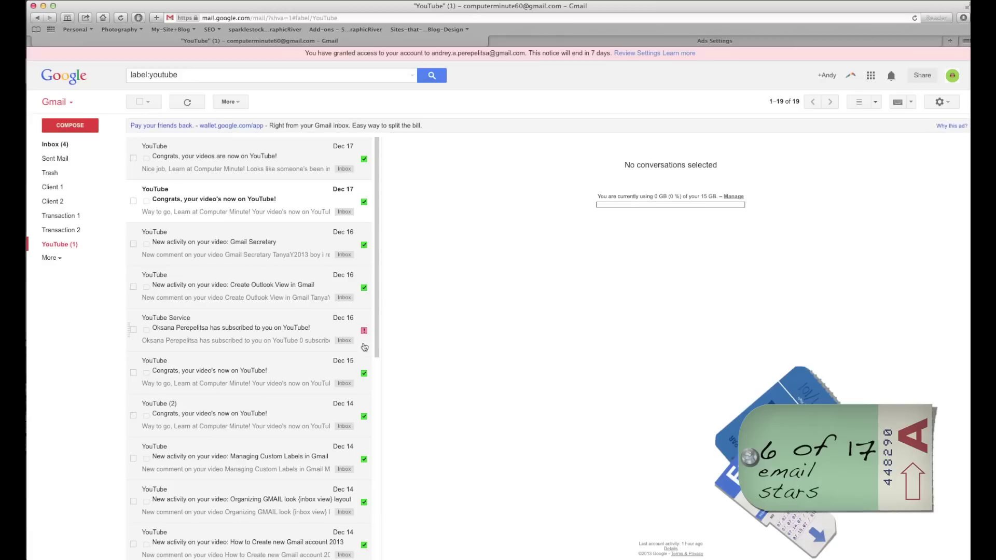
click(364, 203)
click(364, 202)
click(364, 202)
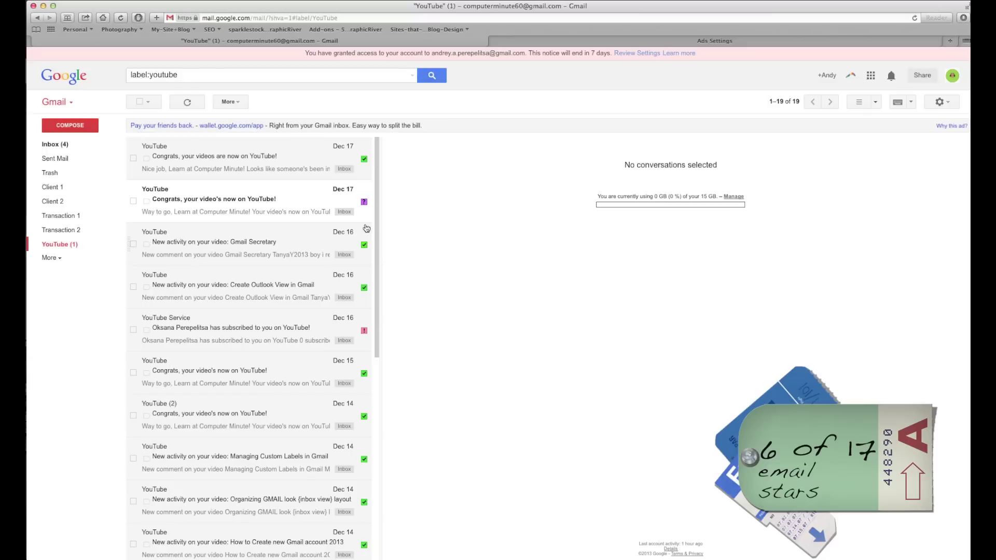
click(364, 208)
click(364, 203)
Check the star settings, then give the second Dec 17 conversation a green check and mark it important.
click(942, 101)
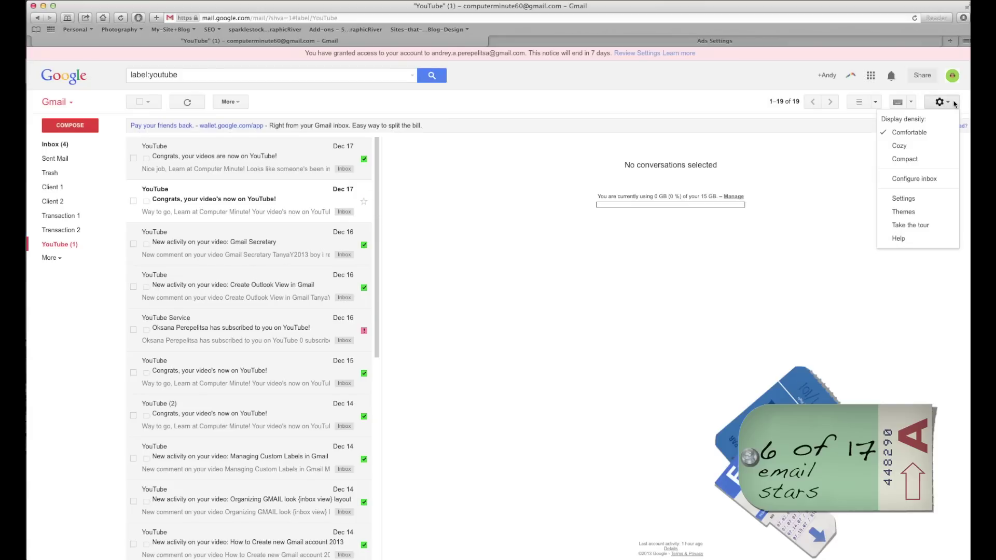
click(914, 198)
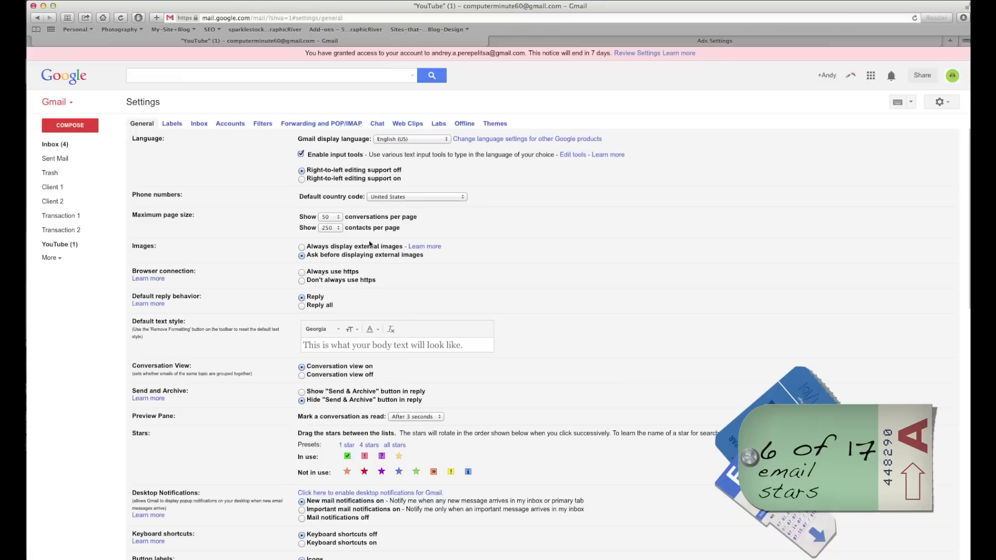
scroll(549, 352, down, 3)
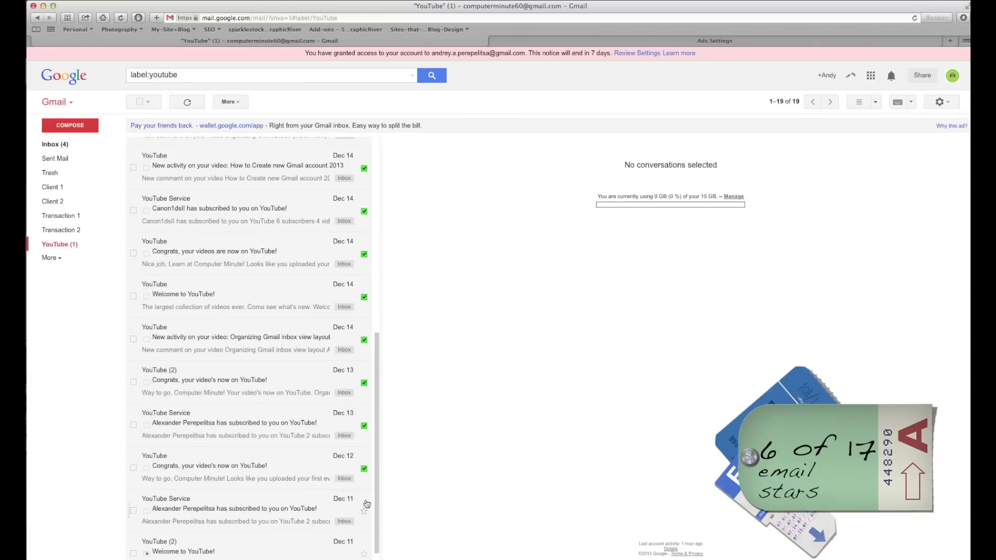
click(364, 511)
click(376, 245)
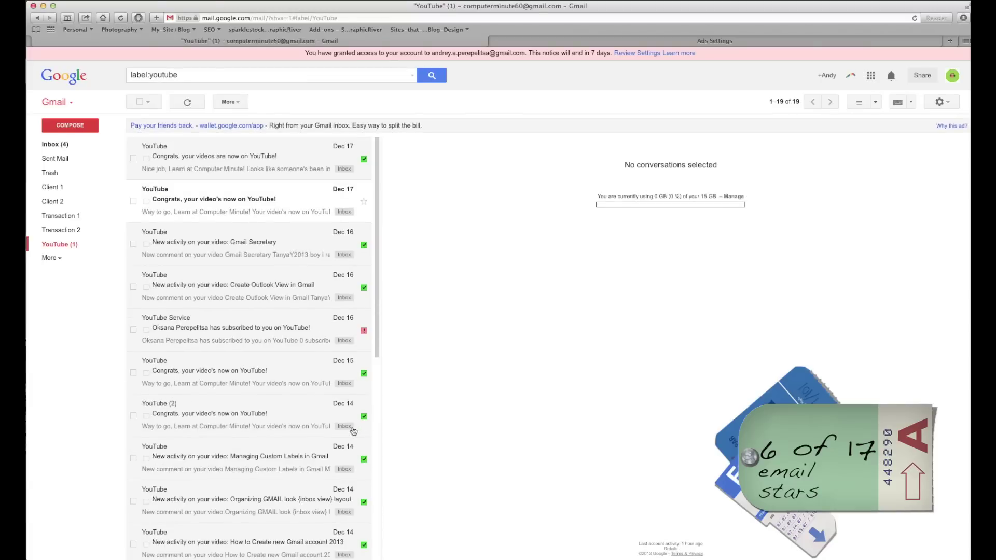
click(364, 201)
click(146, 202)
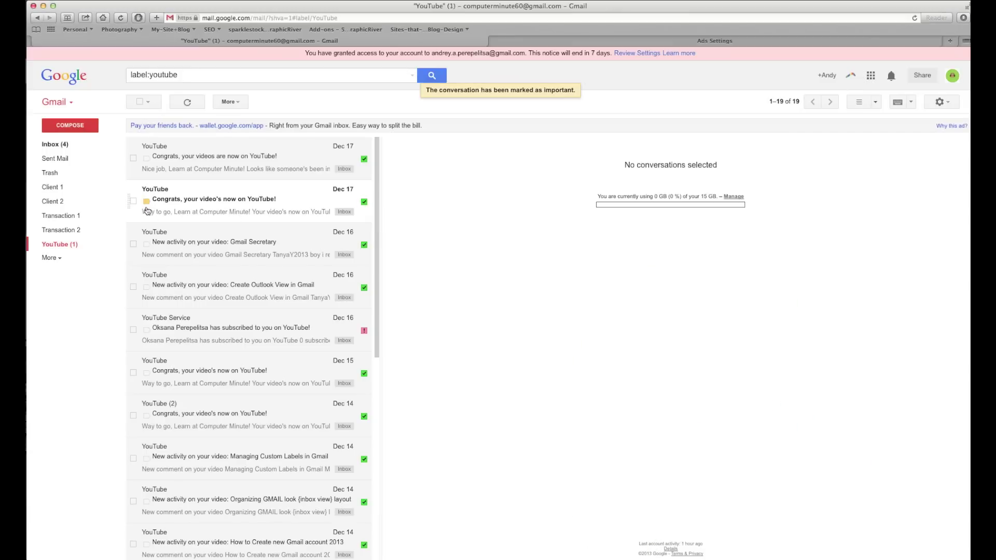
Toggle importance on the top three conversations, leaving all of them unmarked.
click(146, 202)
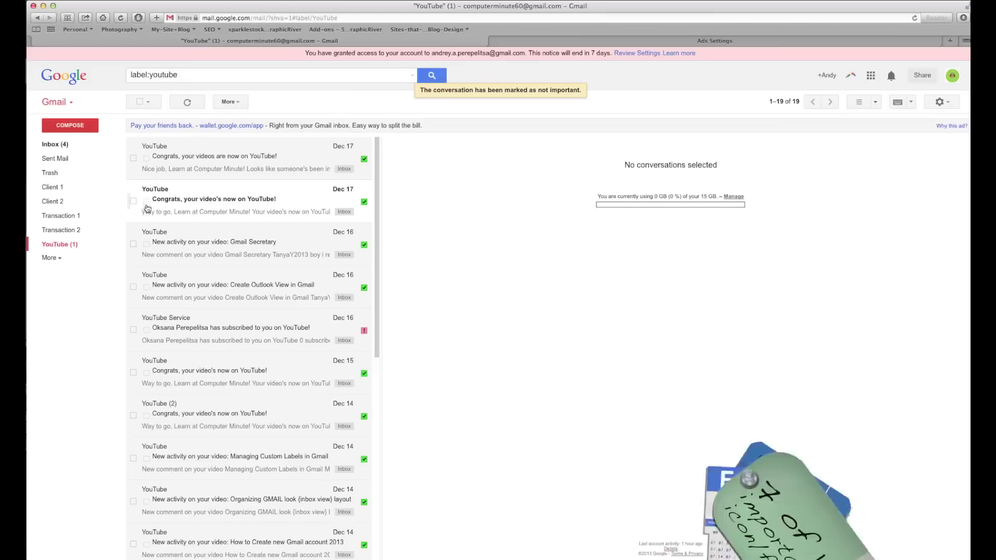
click(147, 244)
click(146, 202)
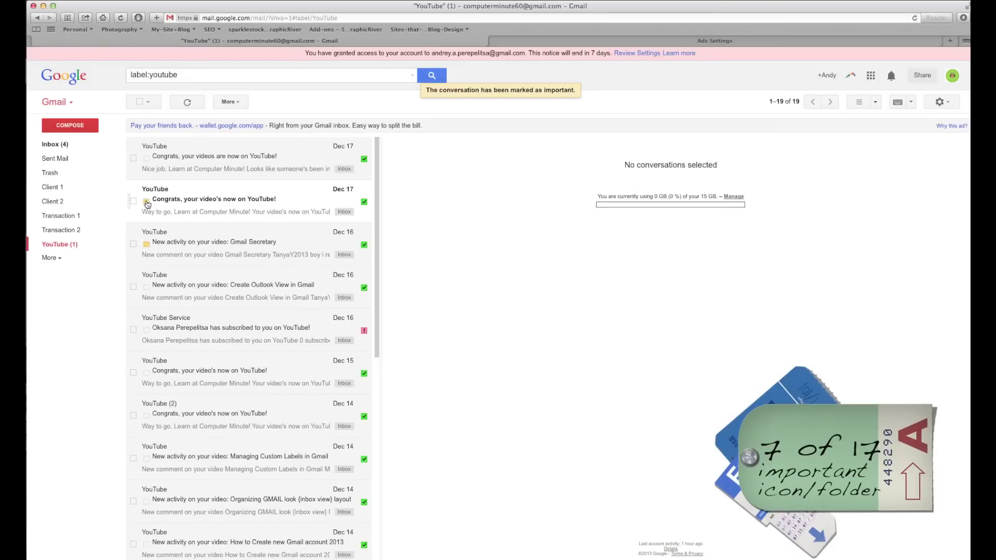
click(147, 158)
click(147, 201)
click(146, 158)
click(146, 246)
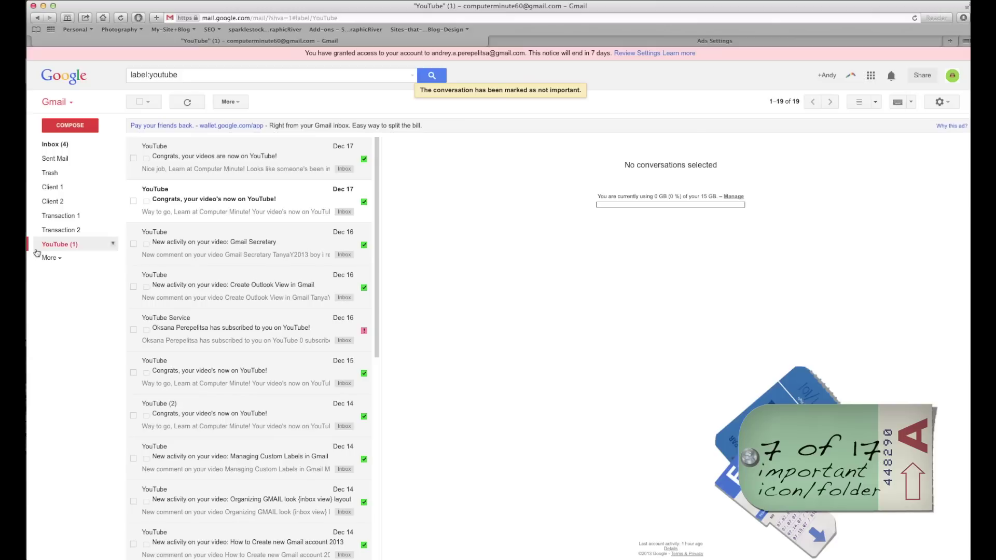
Show the Important label in the label list, view it, and return to the inbox.
click(941, 102)
click(904, 200)
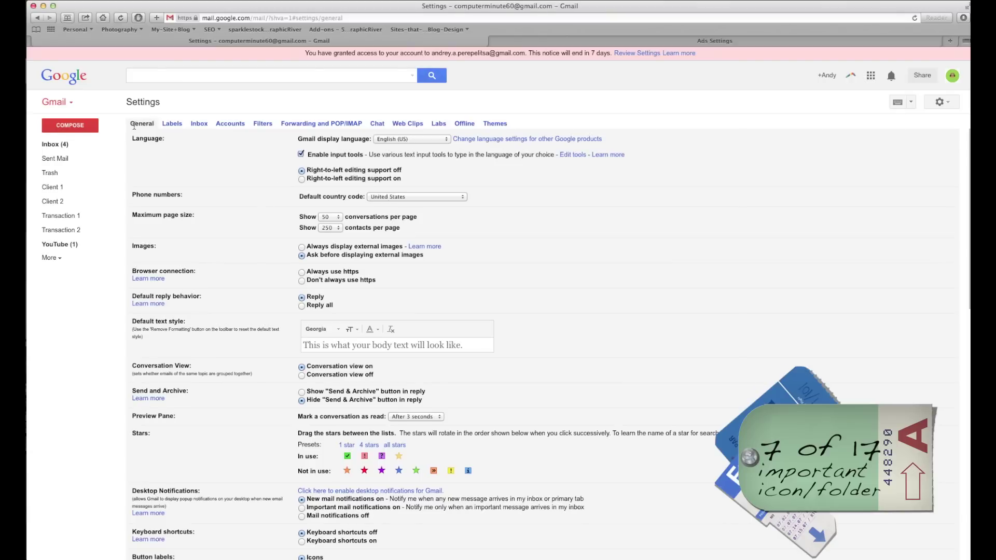
click(171, 125)
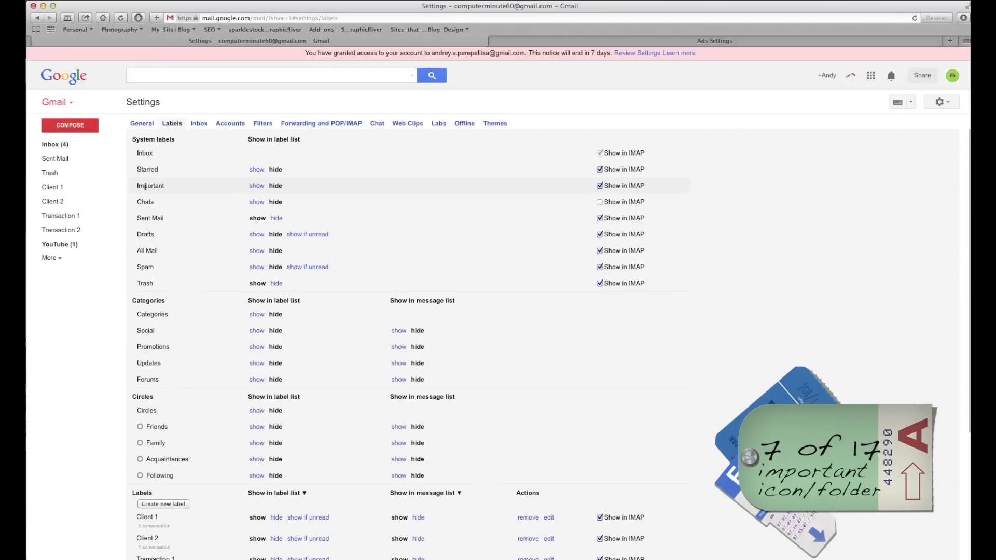
click(256, 186)
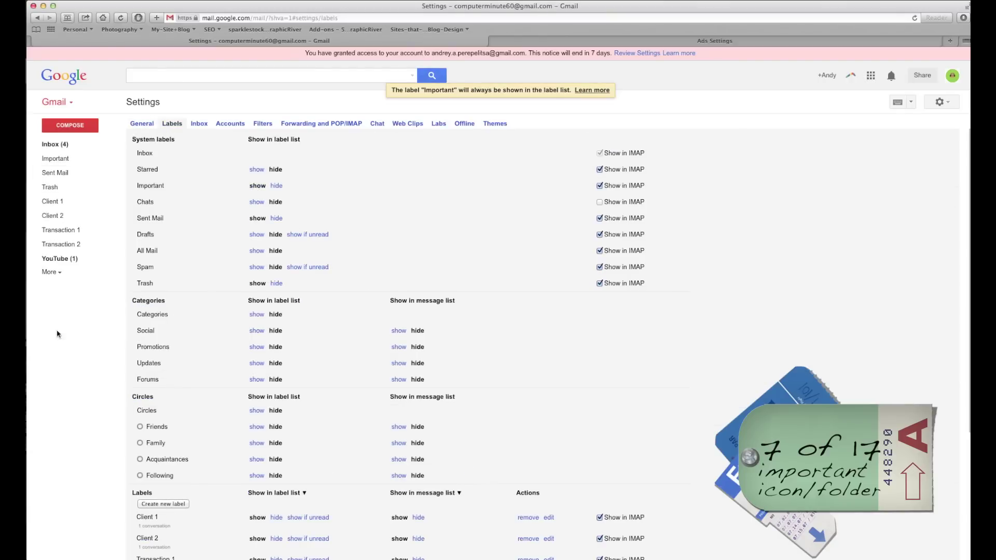
click(57, 160)
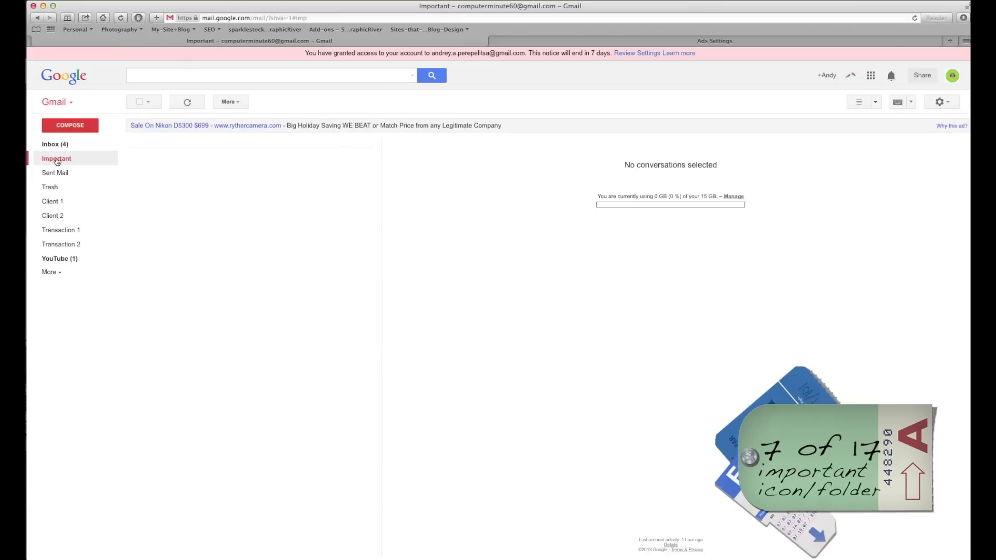
click(55, 144)
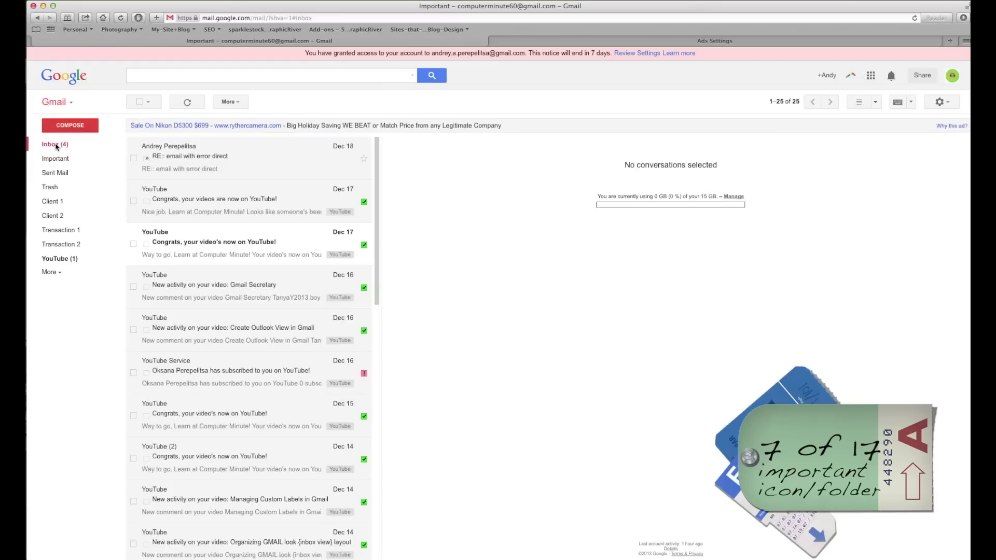
Mark the YouTube congrats conversations important, then unmark both from the Important view.
click(147, 244)
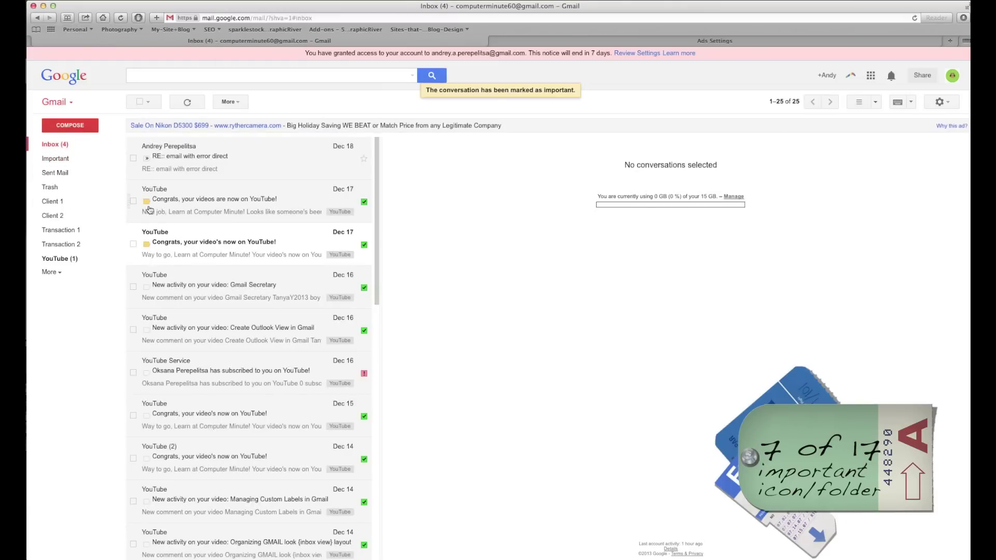
scroll(150, 270, down, 1)
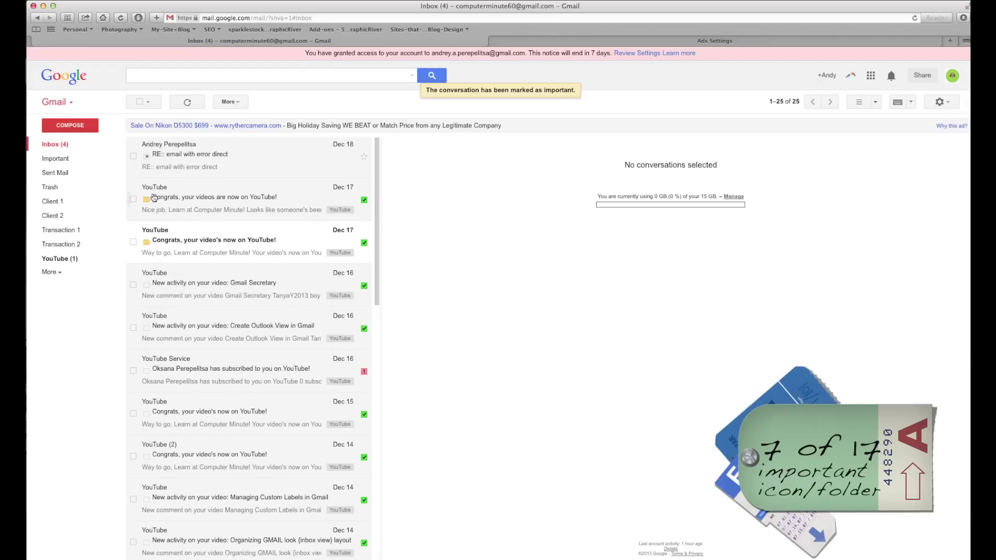
click(59, 160)
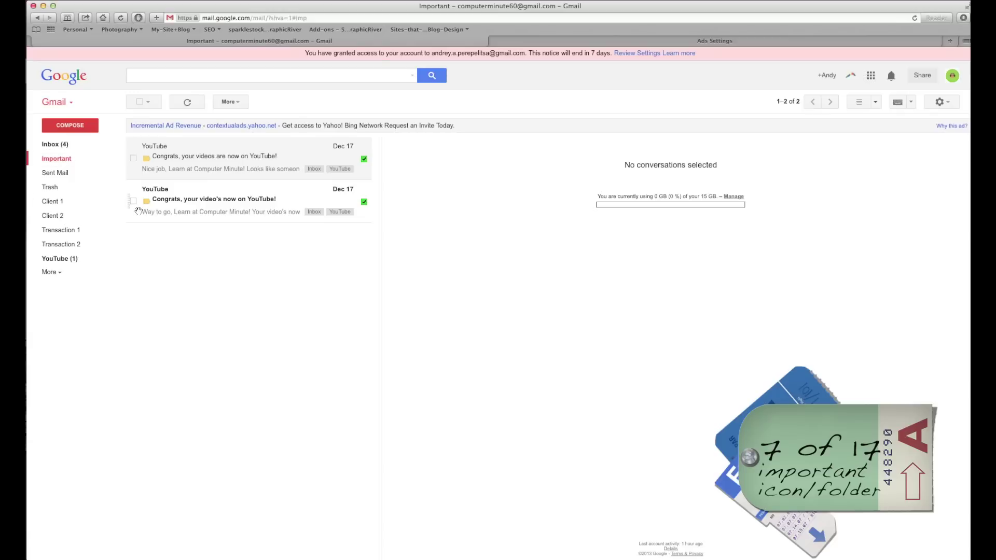
click(147, 203)
click(147, 158)
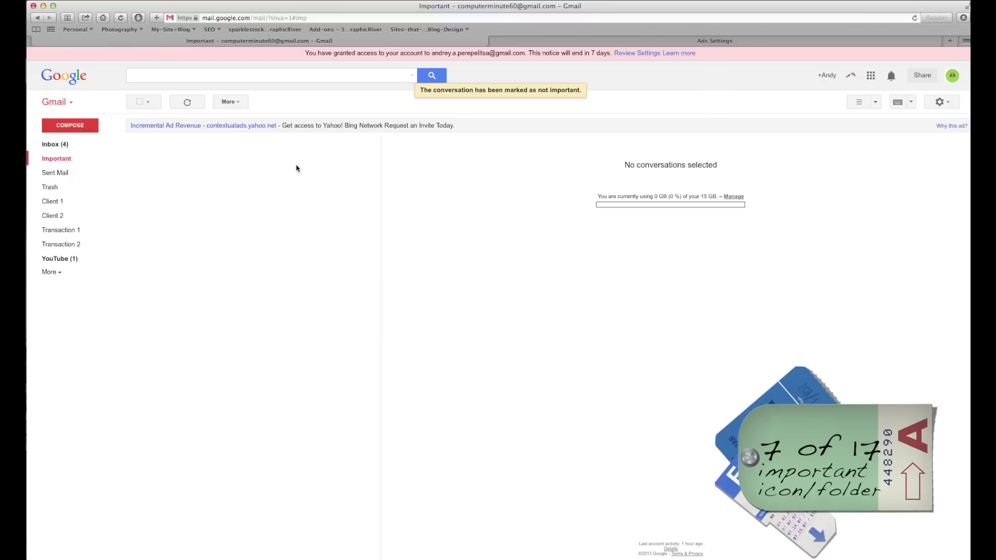
Hide the Important label in Labels settings and go back to the inbox.
click(953, 105)
click(904, 199)
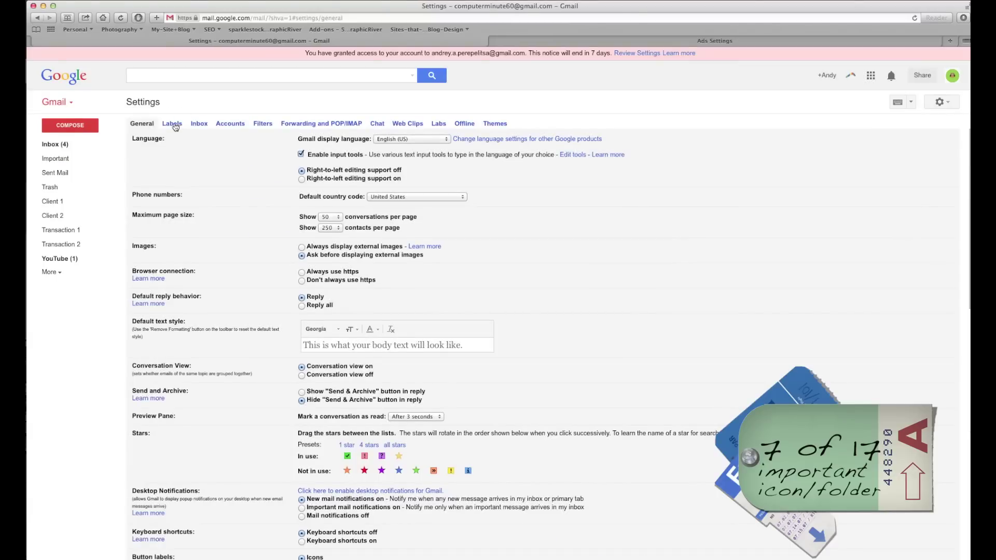
click(172, 125)
click(276, 186)
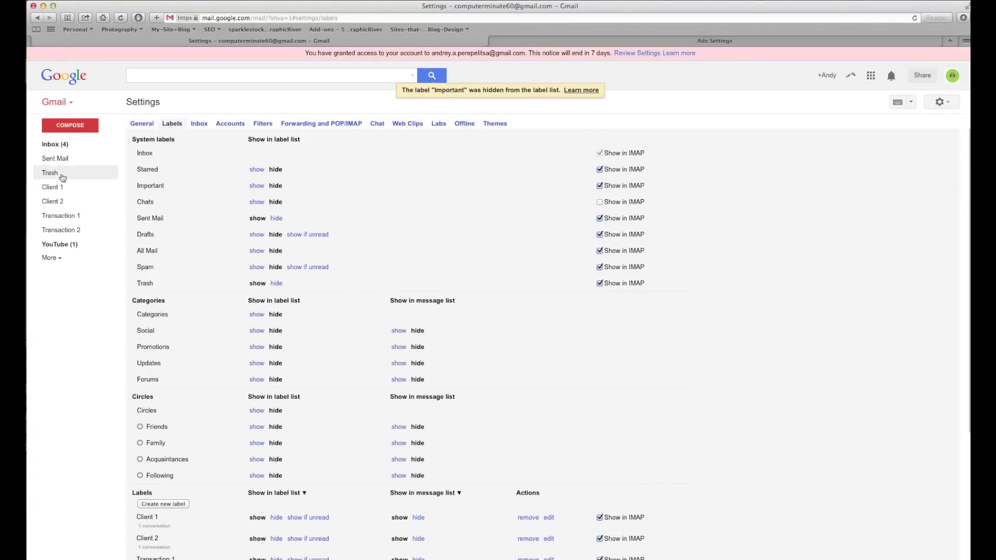
click(55, 145)
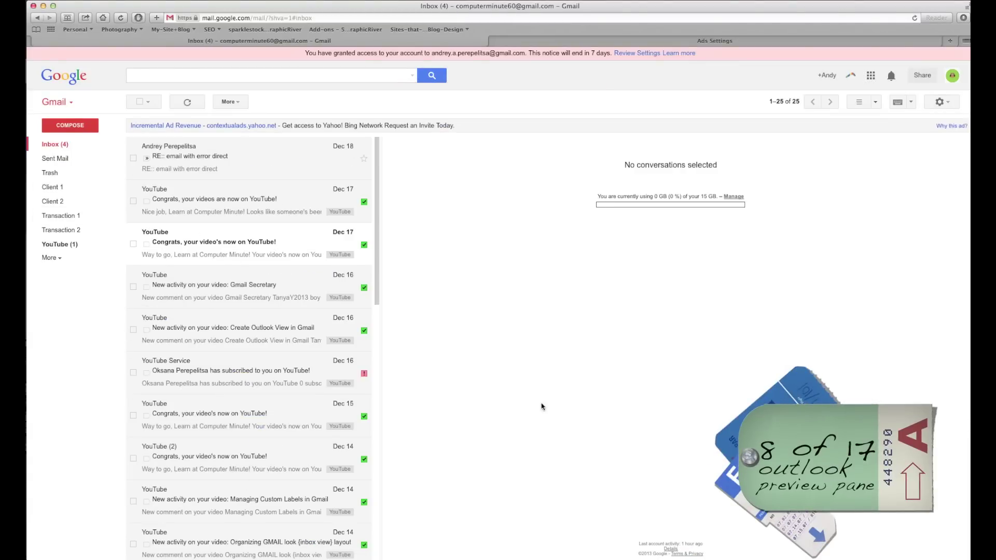
Turn the split preview off, then switch to Vertical Split with the first conversation open.
click(214, 201)
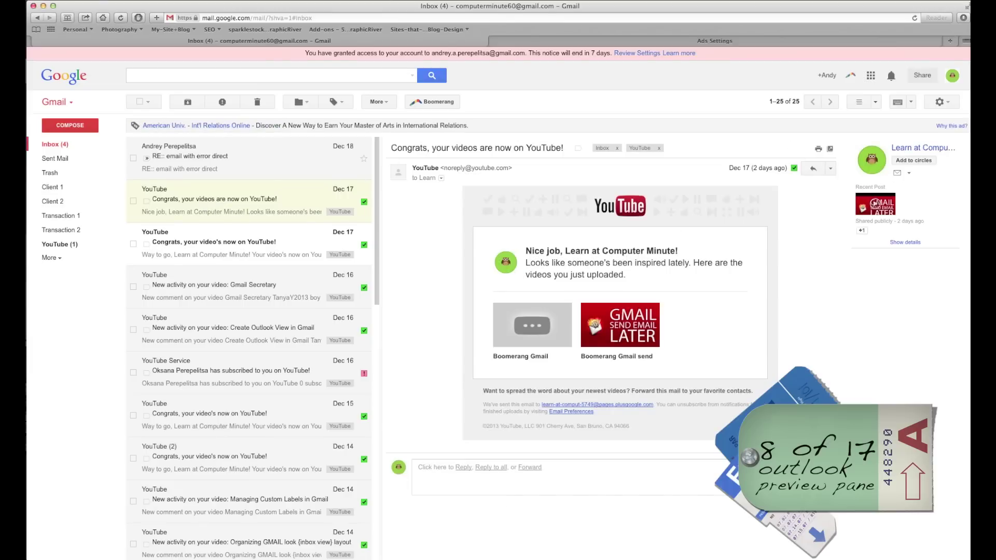
click(876, 103)
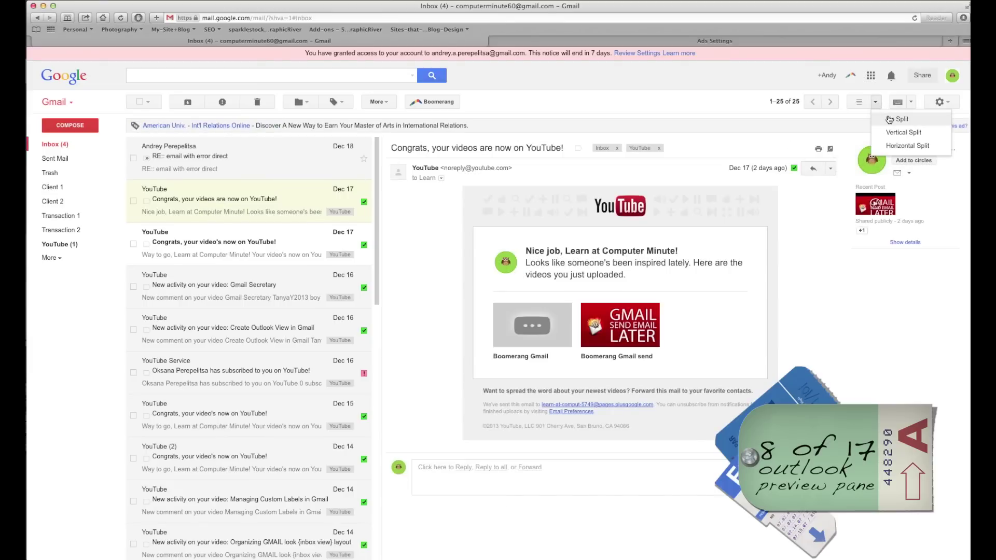
click(889, 120)
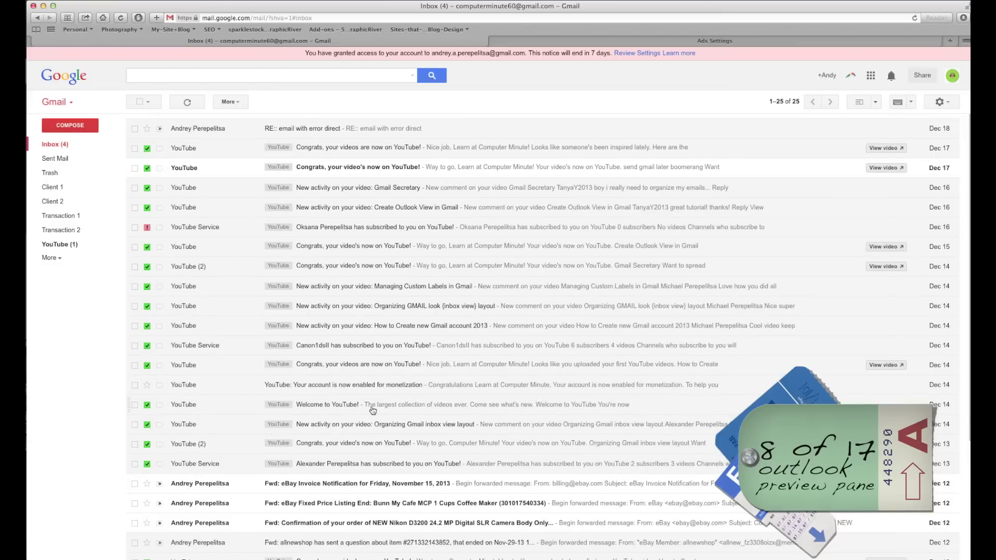
click(877, 104)
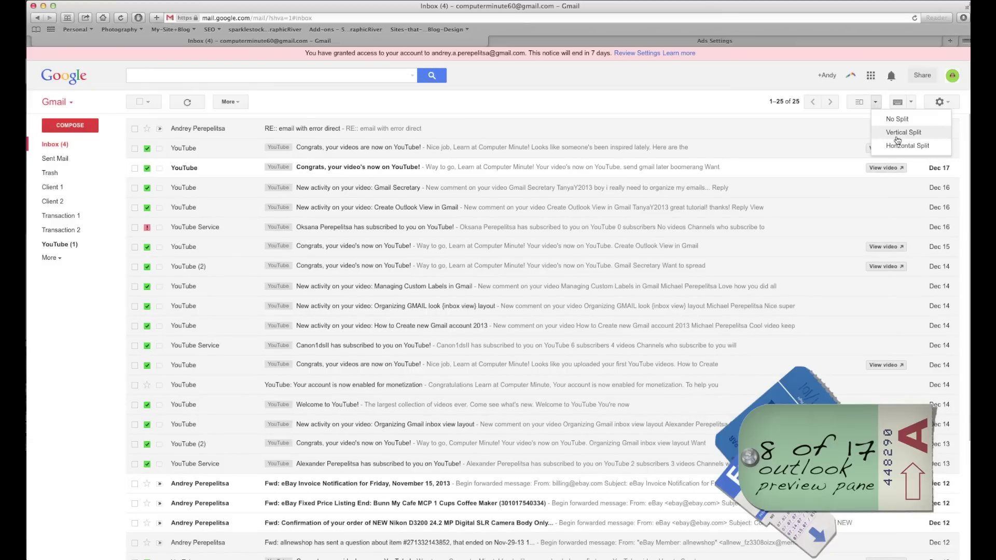
click(924, 136)
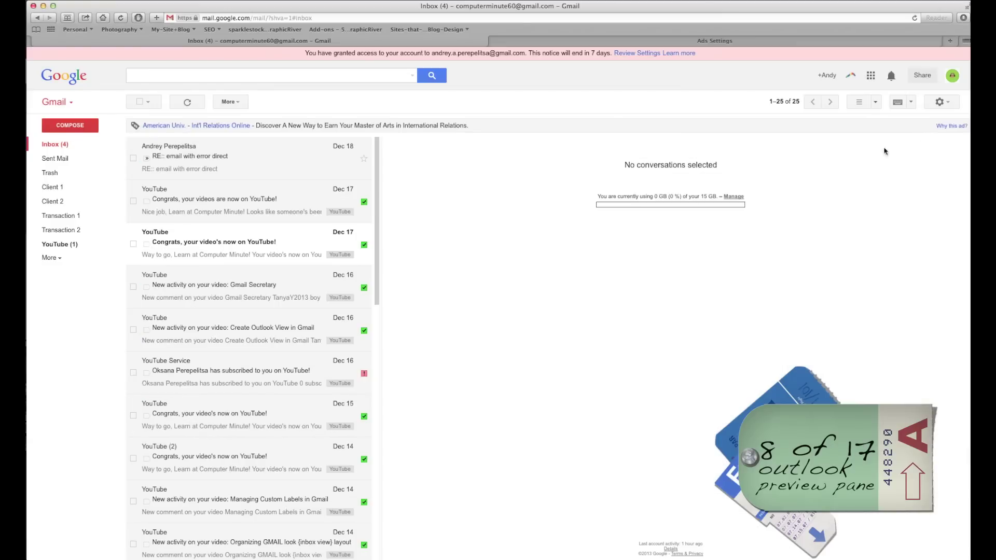
click(176, 160)
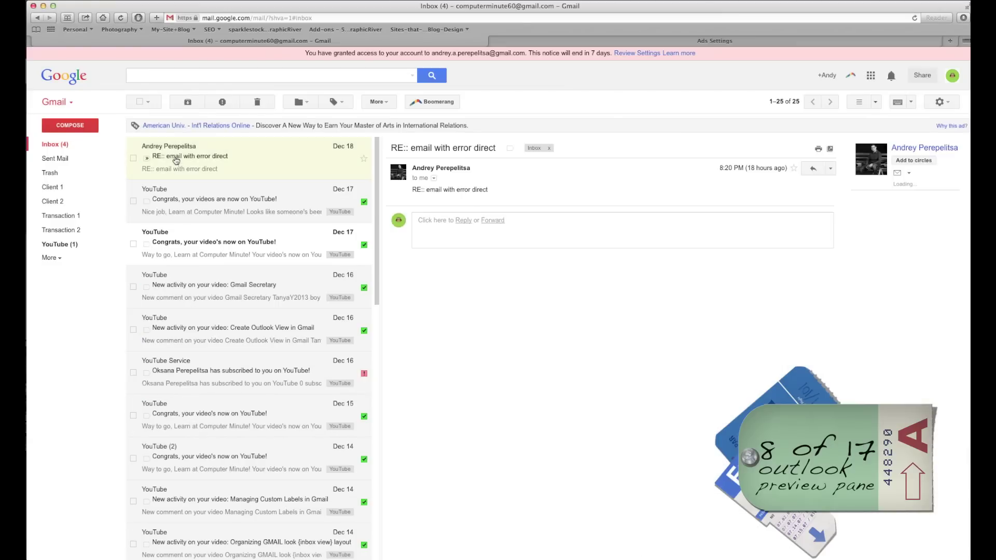
Search the Labs settings for 'preview pane' and then clear the search.
click(949, 103)
click(919, 200)
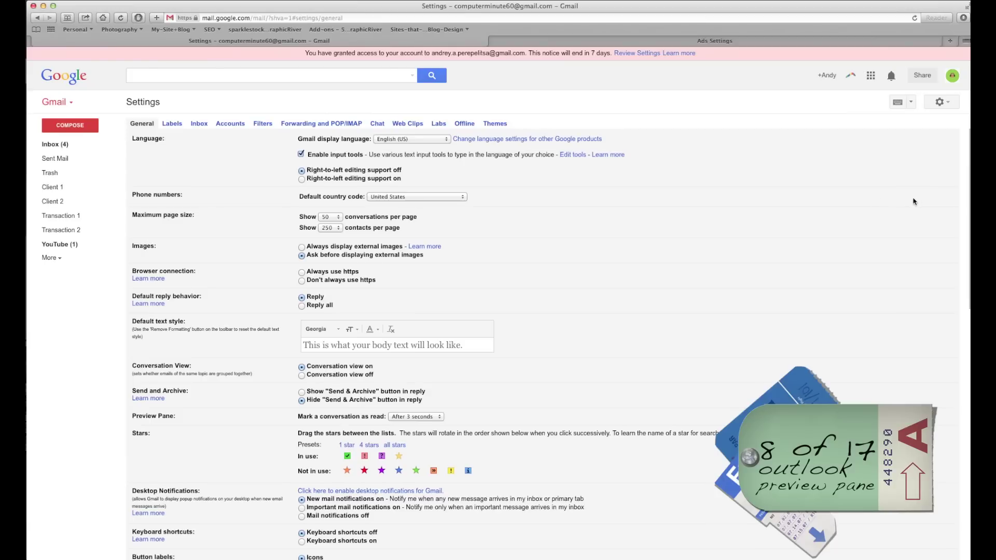
click(439, 124)
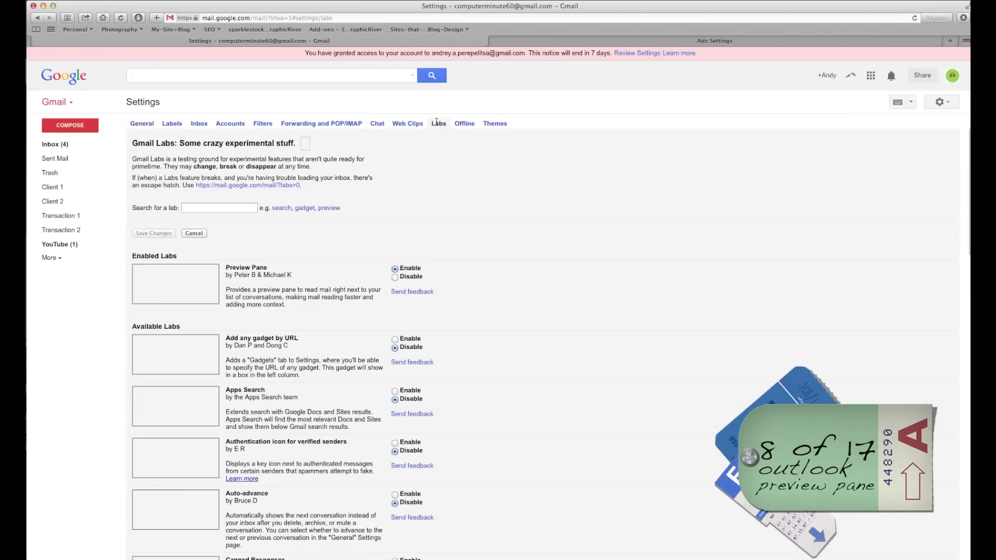
drag(226, 268, 270, 269)
click(192, 208)
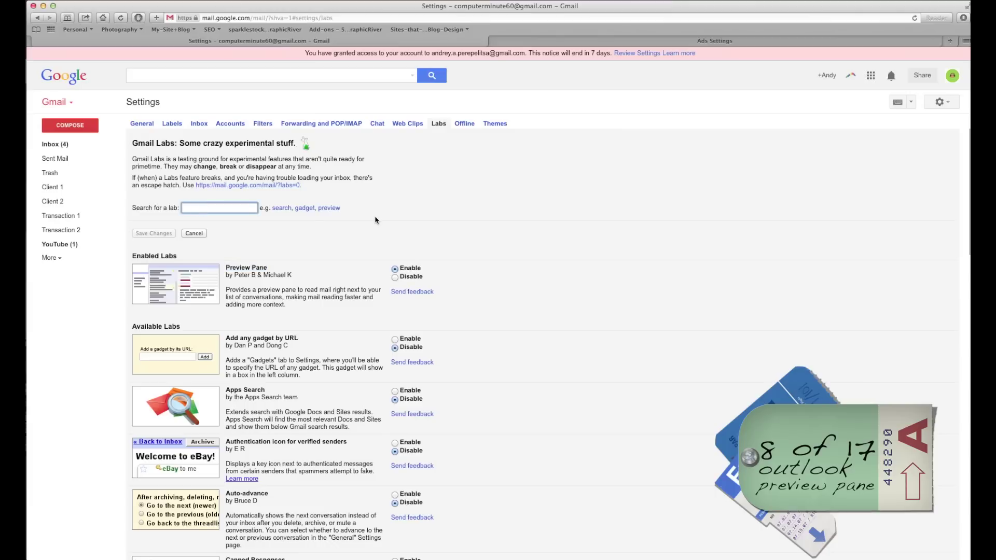
text(preview)
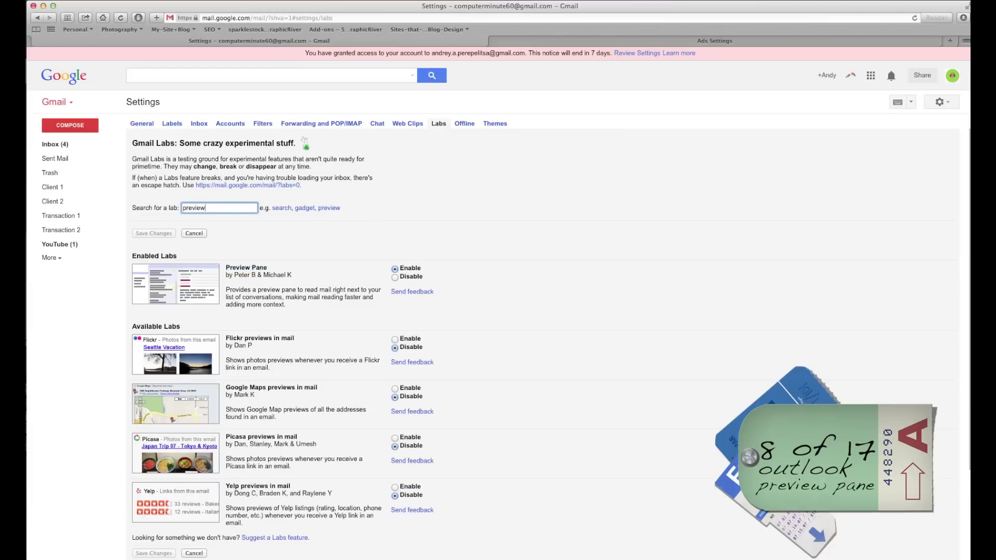
text( pane)
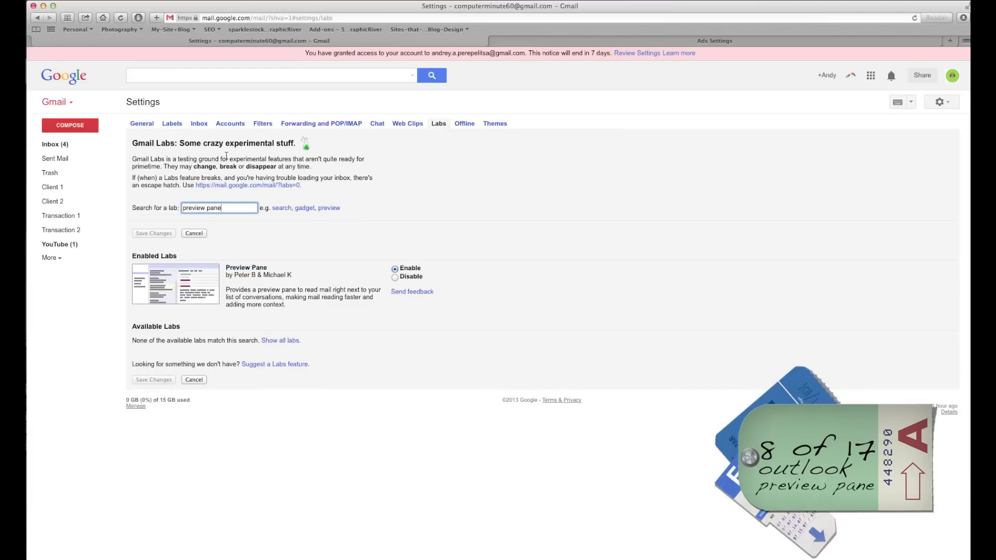
click(195, 233)
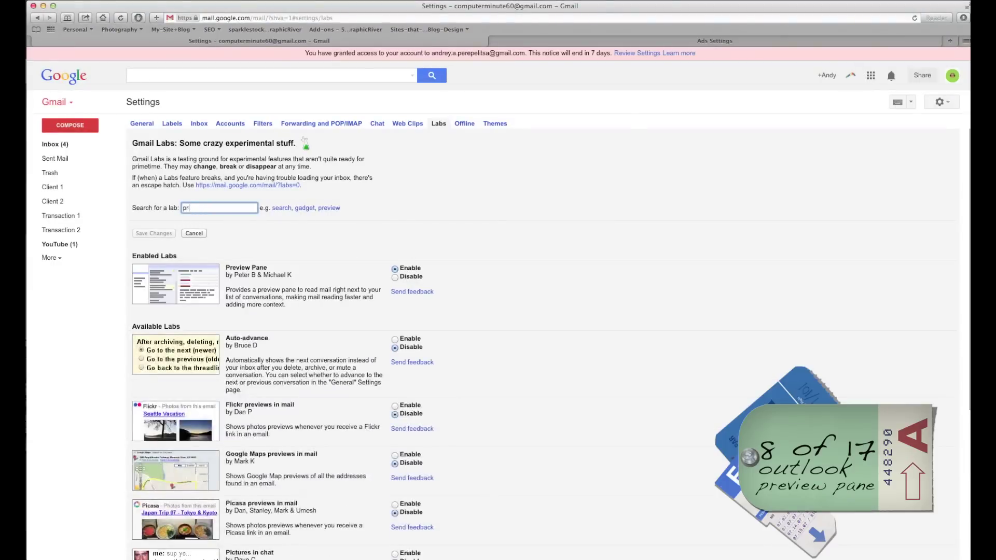
Switch the Preview Pane lab to disabled and back to enabled.
scroll(485, 249, down, 2)
scroll(386, 303, down, 10)
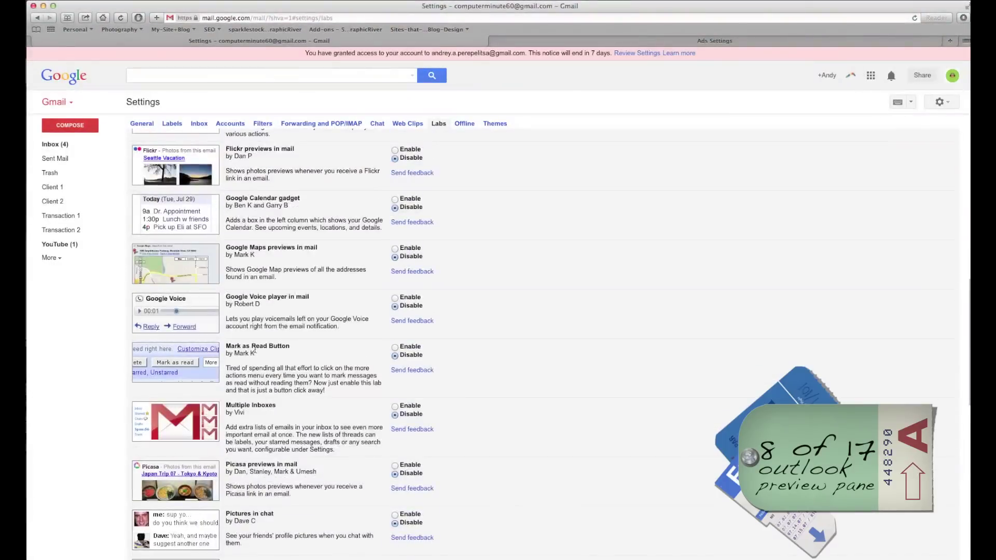
scroll(394, 306, up, 12)
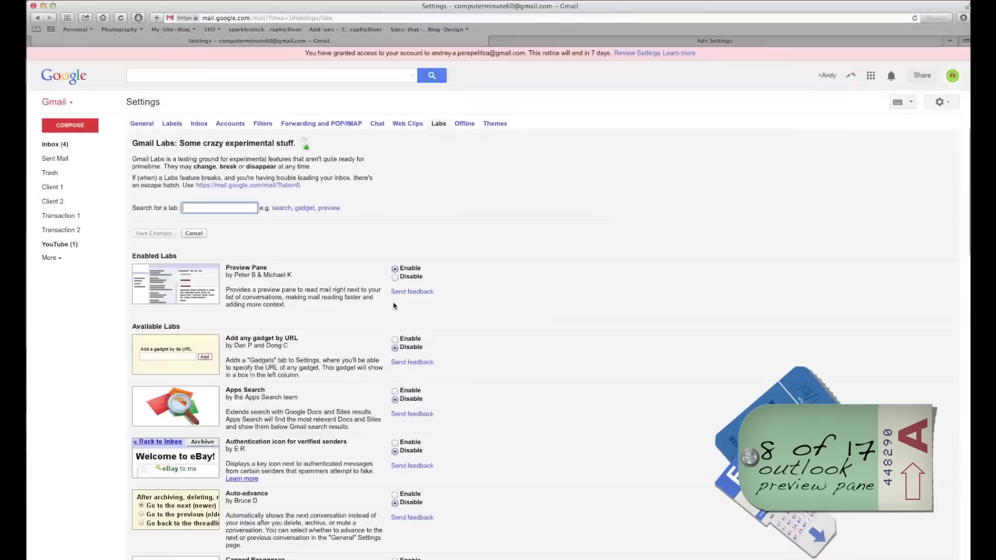
click(395, 278)
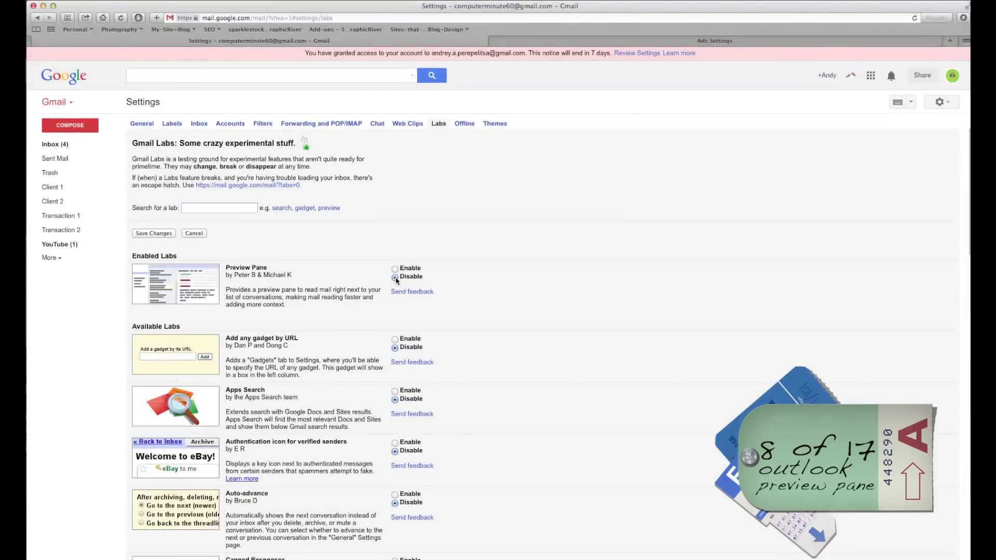
click(395, 269)
Back in the split-pane inbox, open the latest email in the reading pane and start a new message.
click(55, 145)
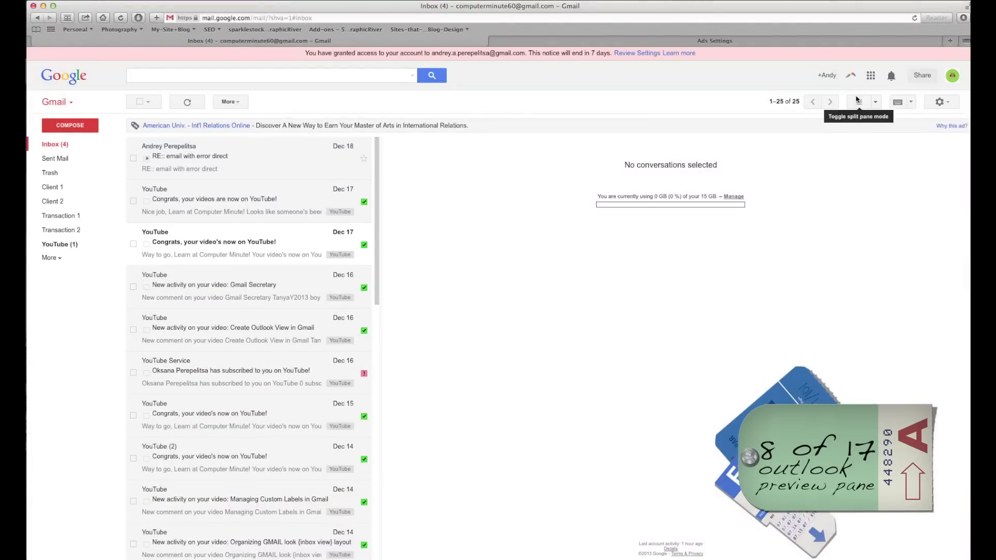
click(877, 102)
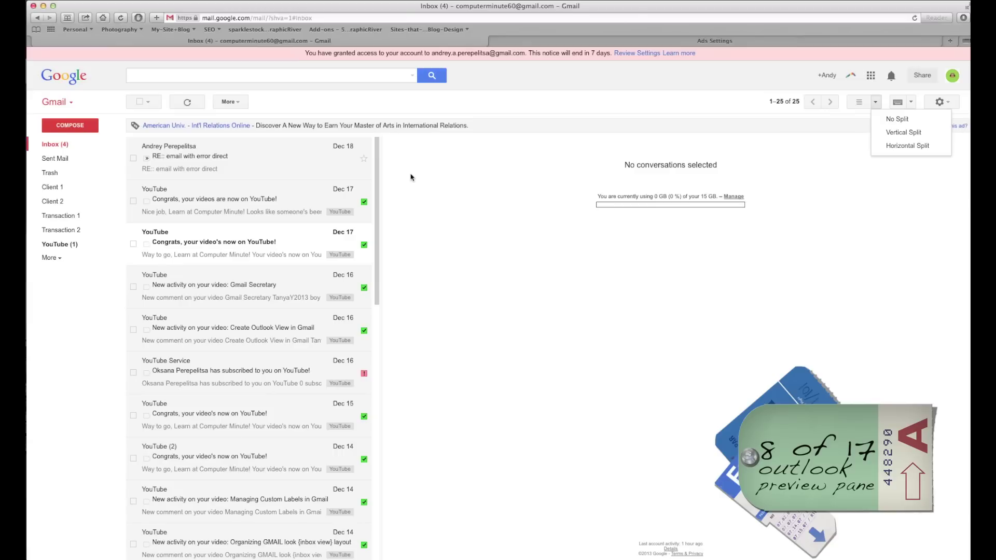
click(185, 168)
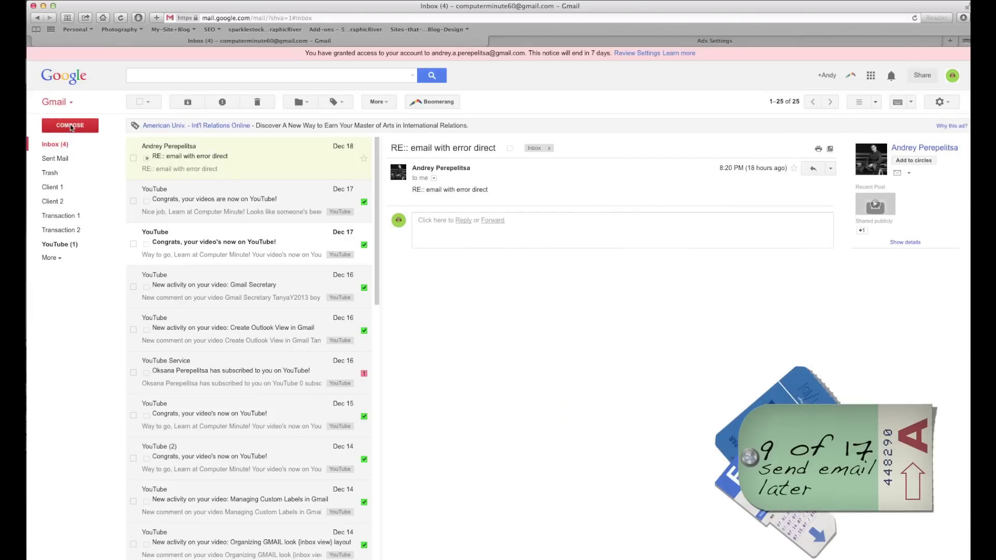
click(70, 128)
Discard the blank message, Google 'boomerang gmail', open the Boomerang for Gmail site, then close its tab.
click(892, 76)
click(532, 42)
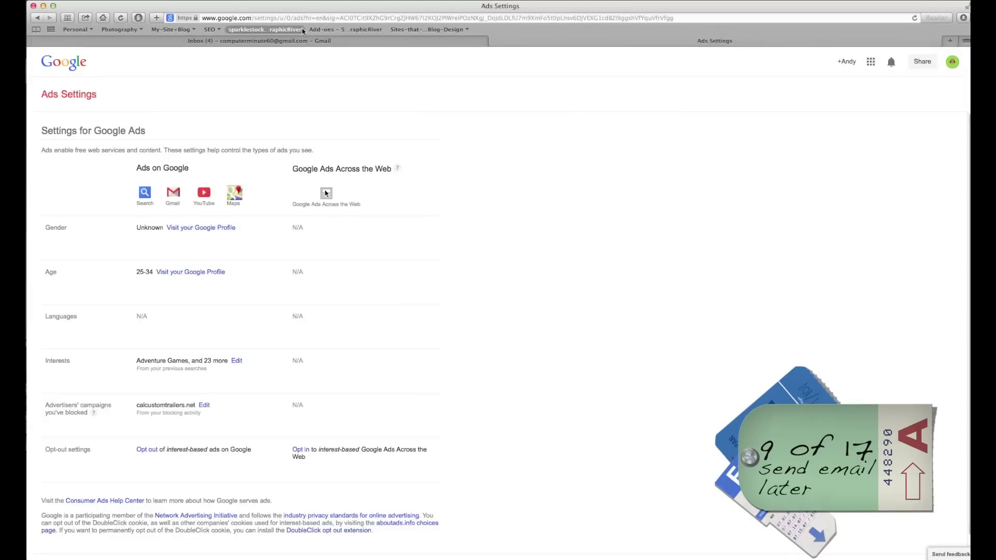
click(103, 18)
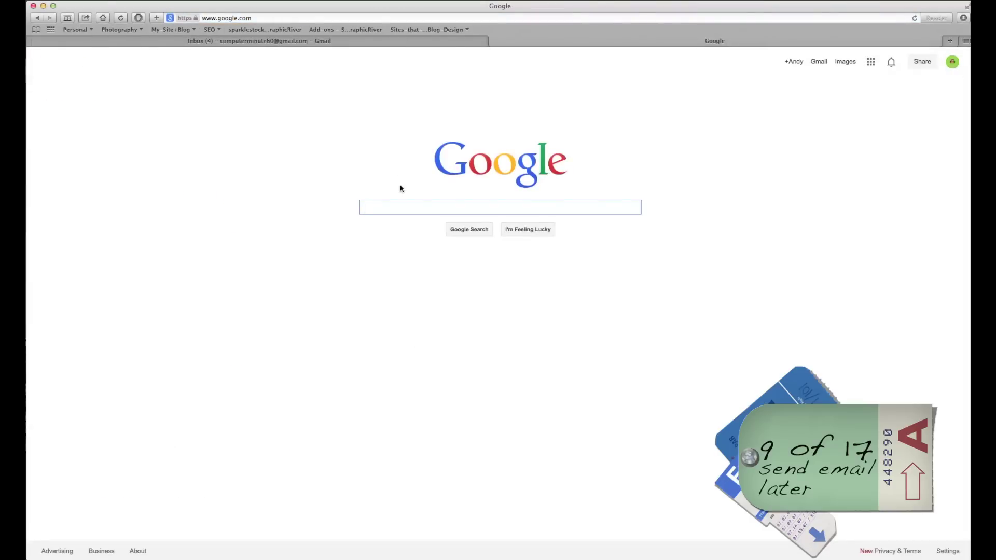
text(boom)
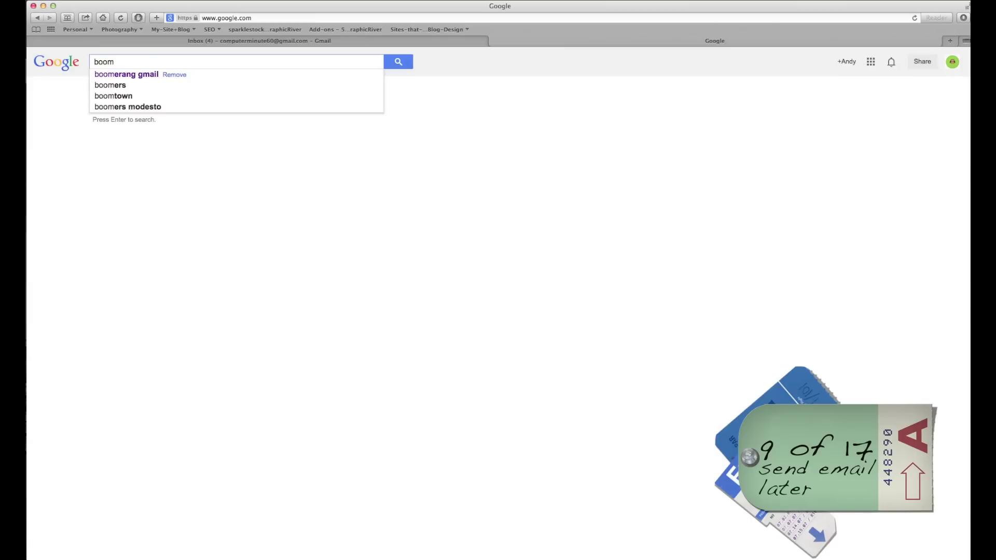
key(Down)
key(Return)
click(127, 141)
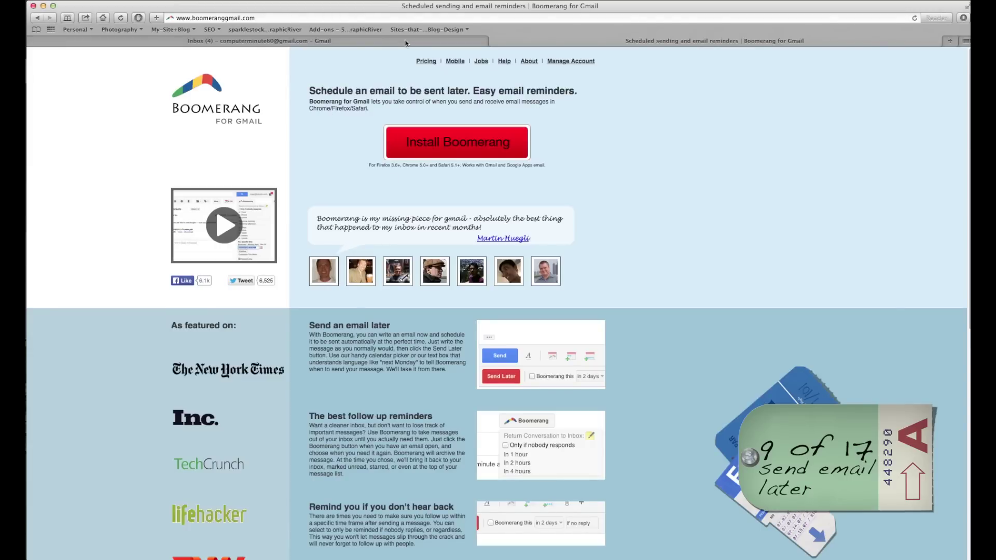
click(493, 42)
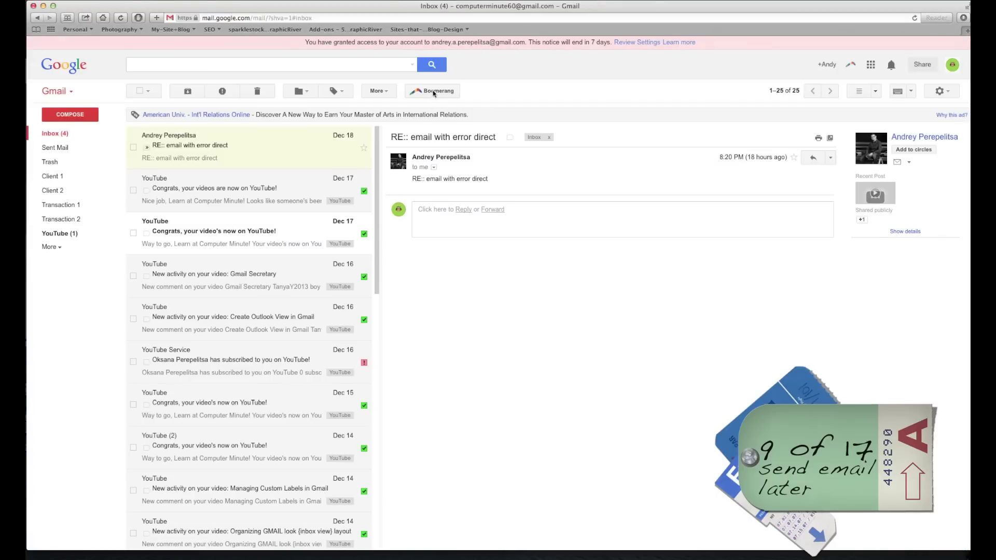
Compose a full-screen message, delete the signature, and type 'this is a test' as the body.
click(66, 115)
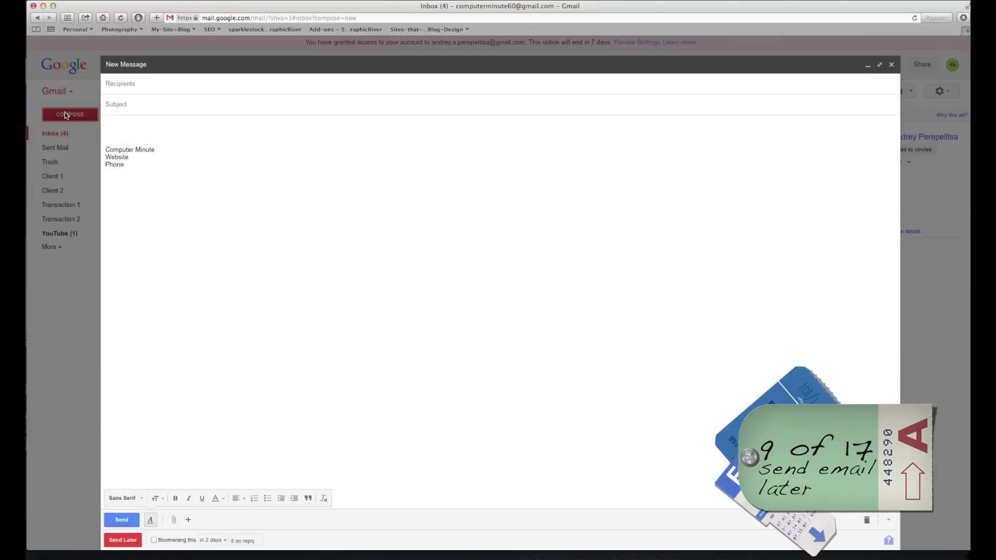
click(879, 65)
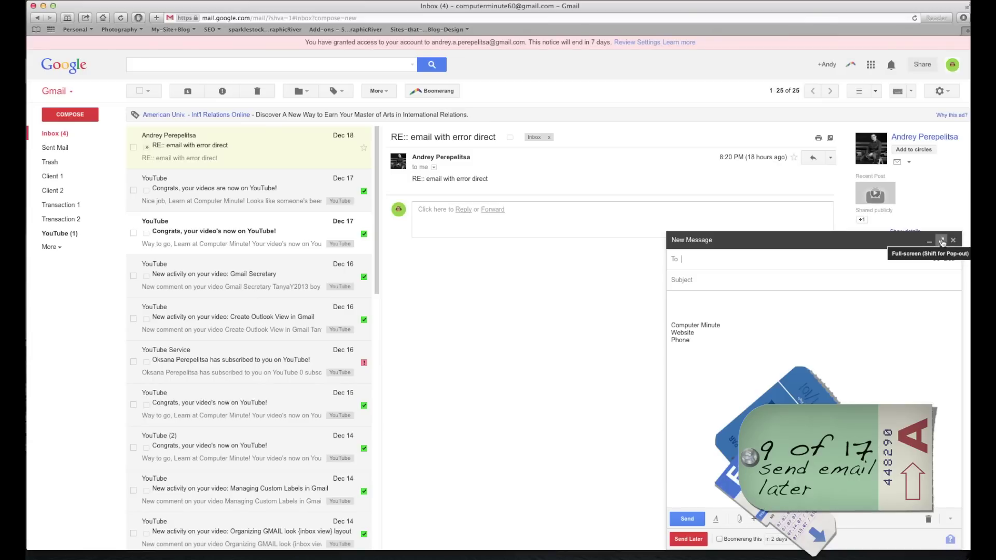
click(942, 242)
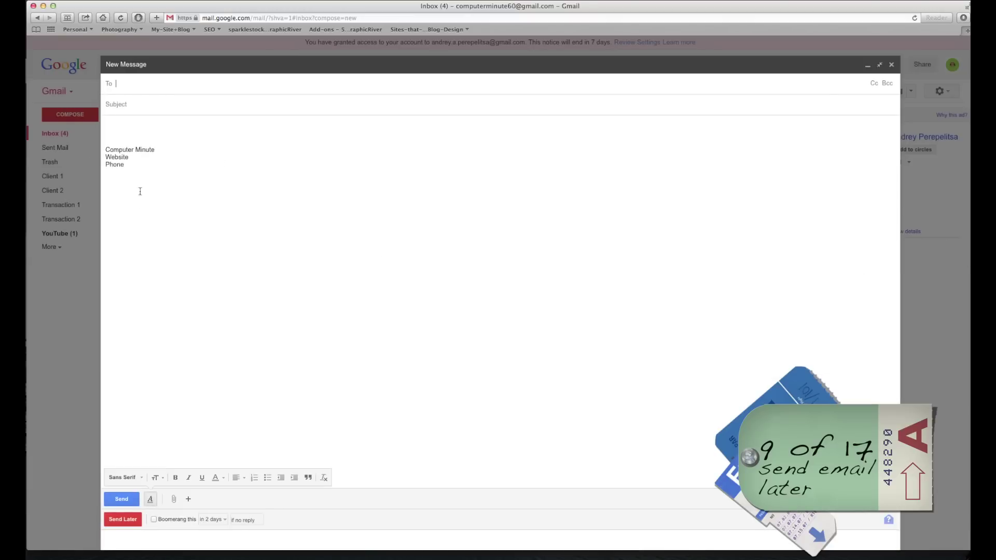
drag(161, 185, 27, 112)
key(BackSpace)
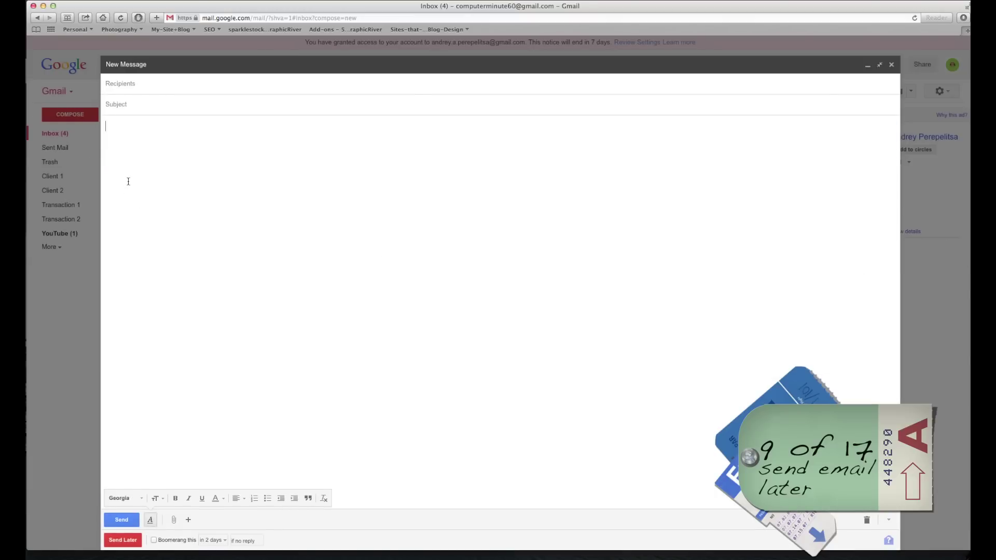
text(this is  a test)
Enable Boomerang for the message, set it for December 20 via the calendar, then close the message.
click(154, 540)
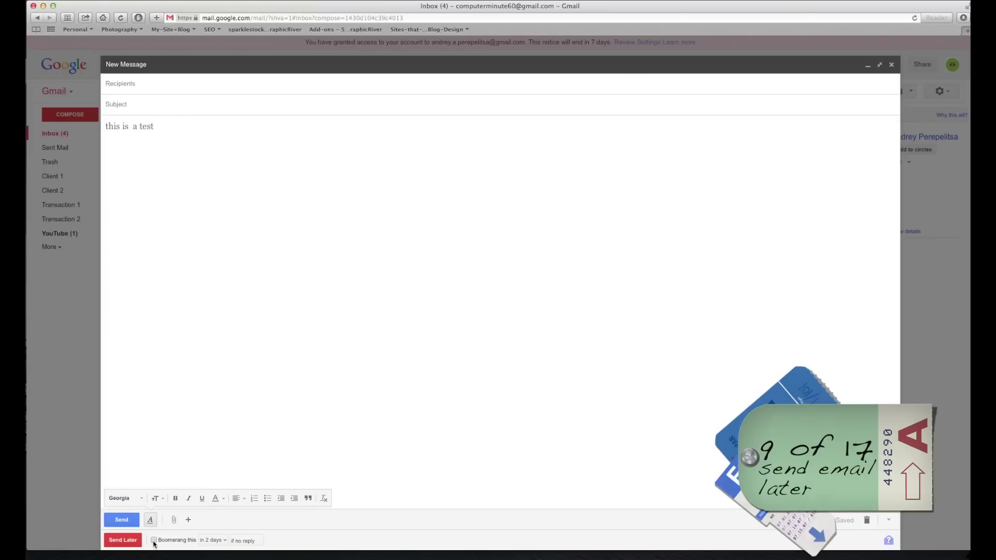
click(218, 541)
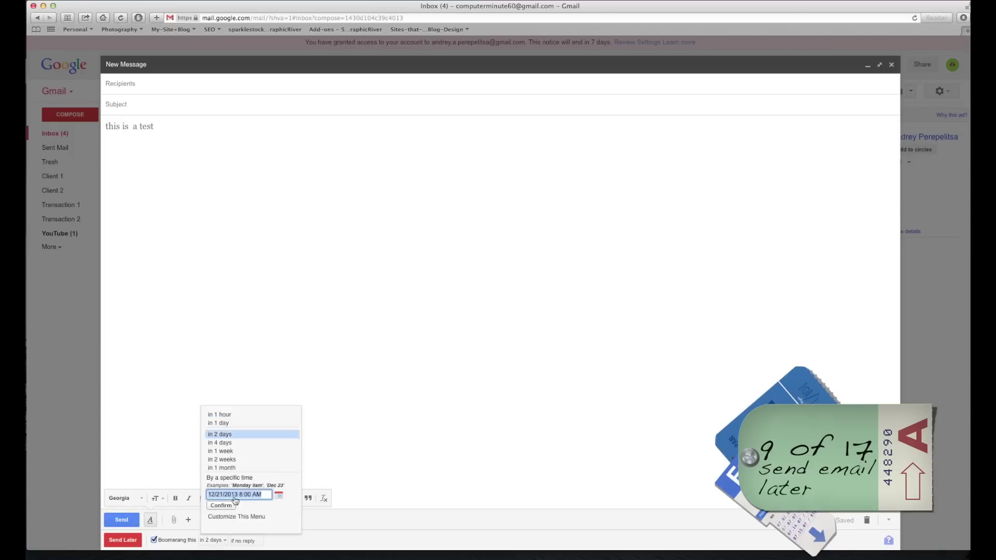
click(219, 494)
click(279, 497)
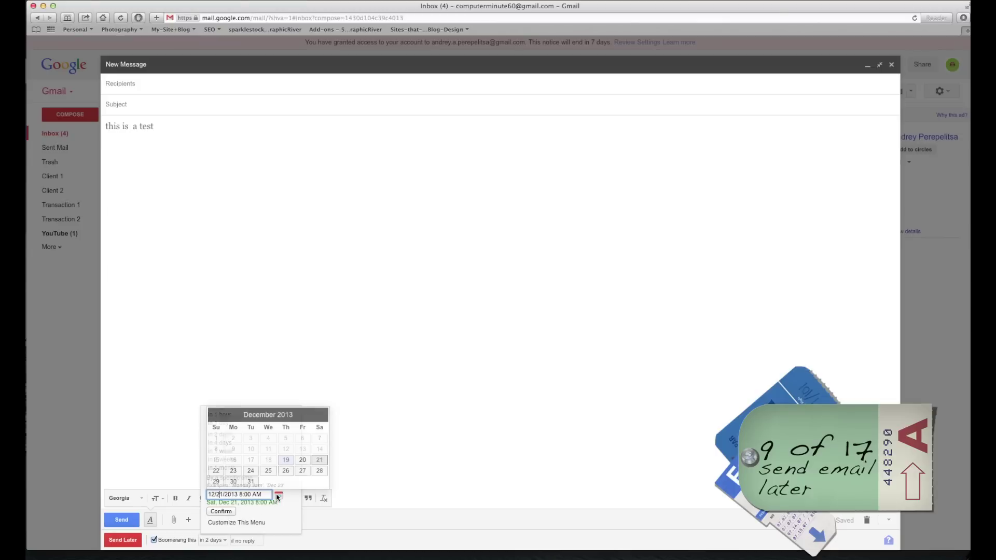
click(301, 462)
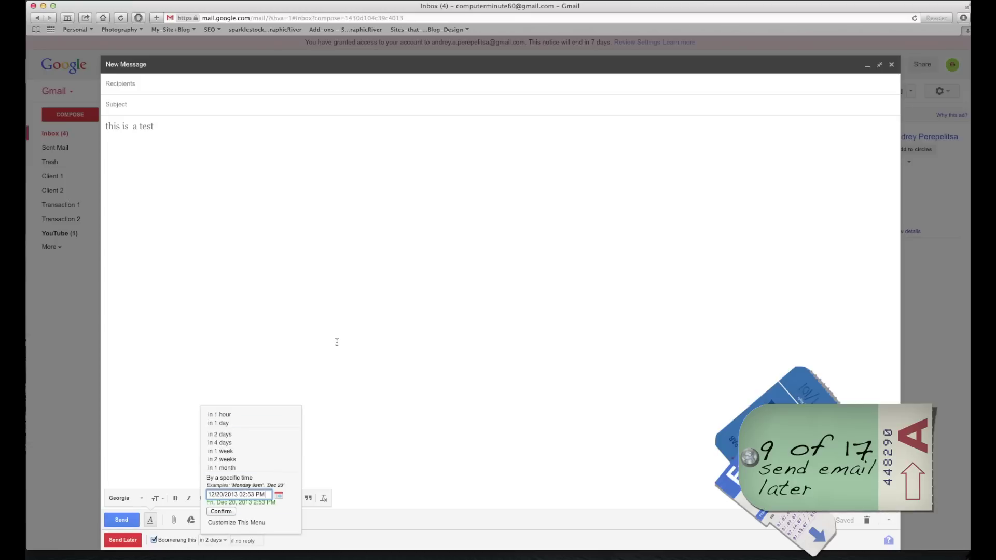
click(891, 65)
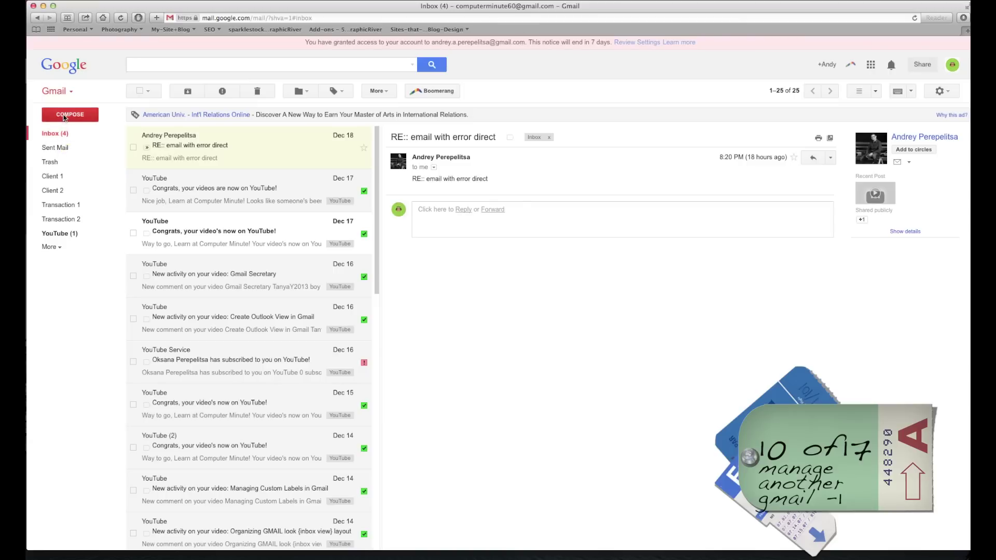
Start another message, type 'inquries' above the signature, and close the draft.
click(65, 118)
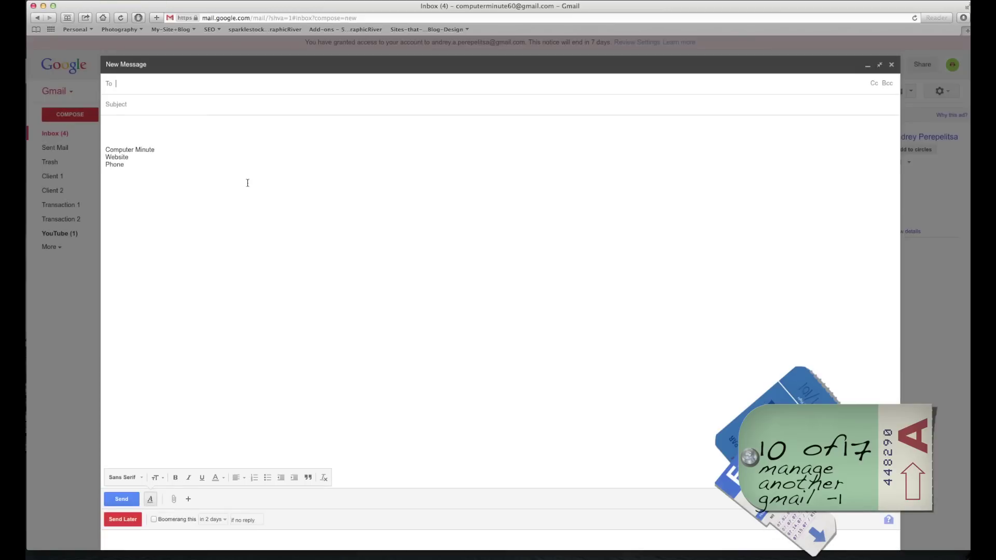
click(155, 126)
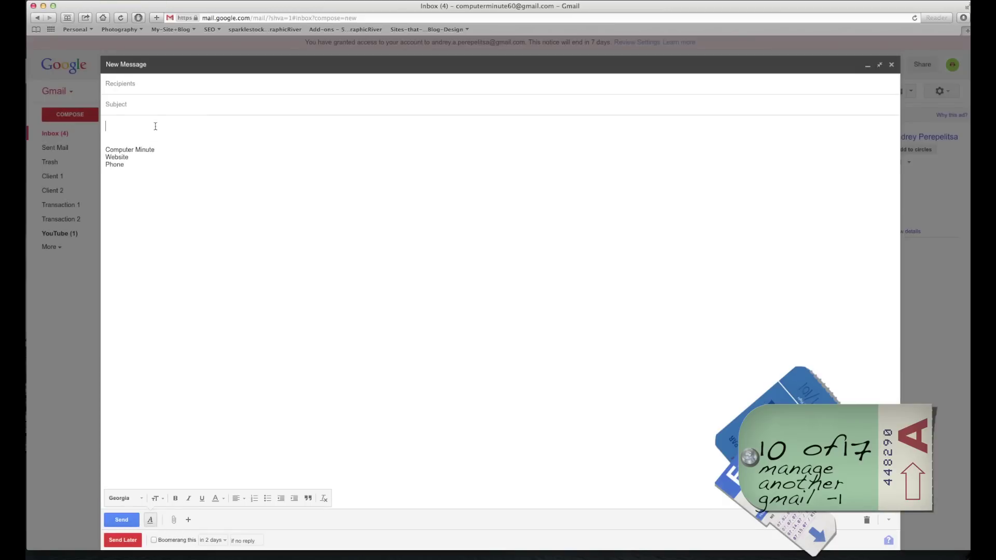
key(Return)
key(Return)
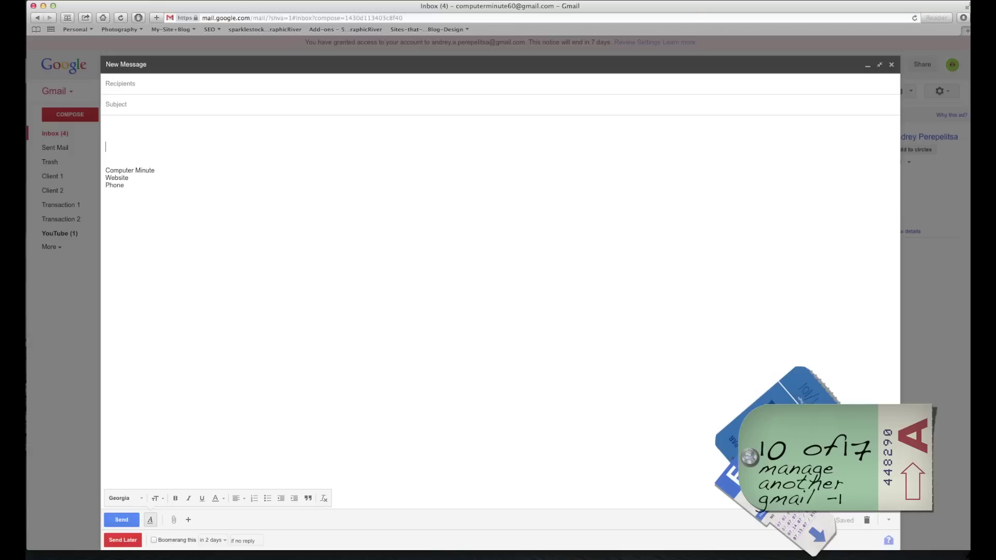
text(inquries)
click(891, 64)
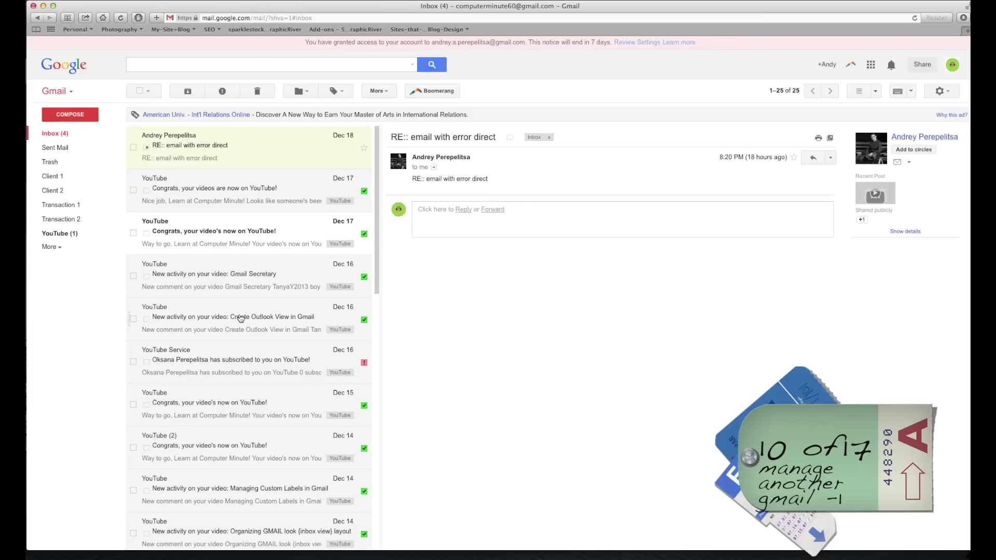
Create a filter for messages like the selected one containing 'New Client INqury', then open forwarding address setup.
click(133, 319)
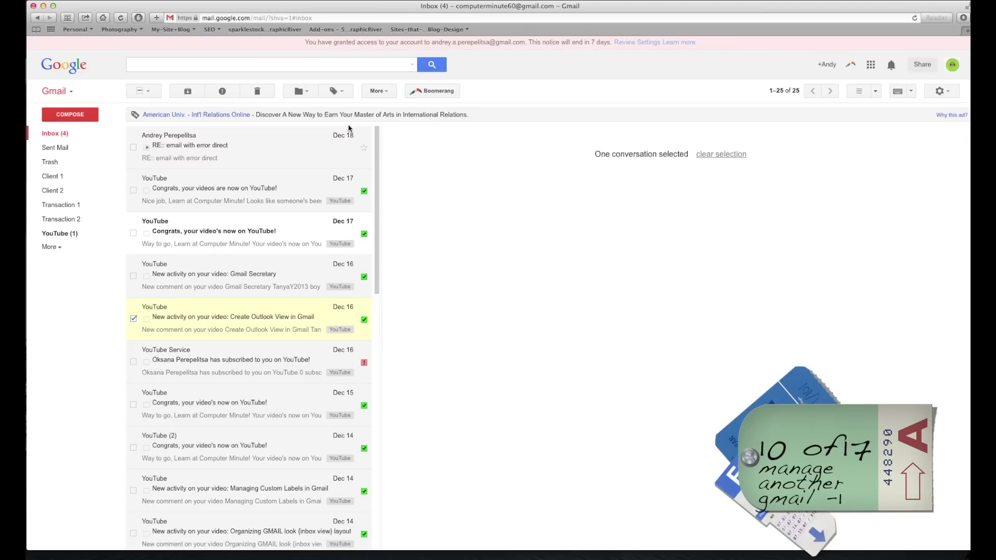
click(388, 91)
click(393, 162)
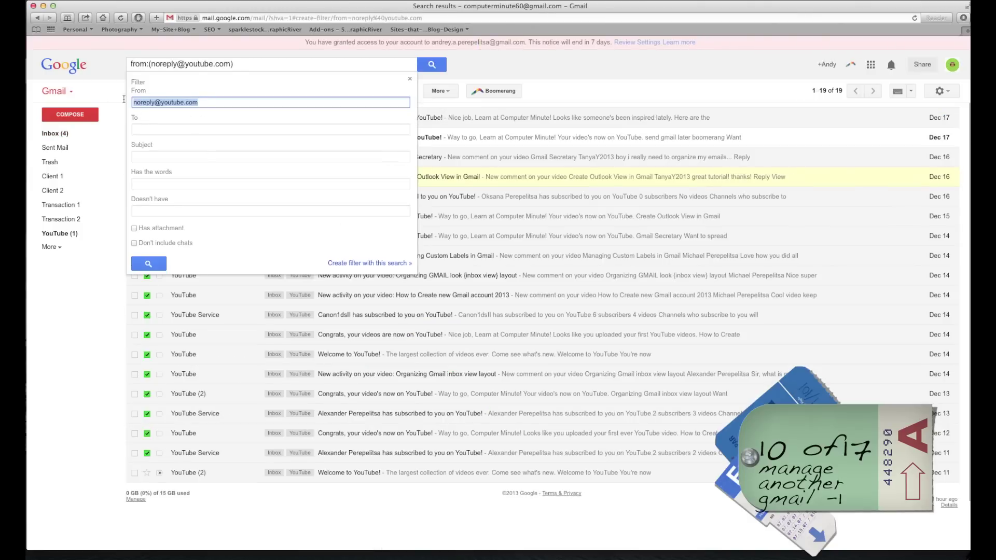
click(149, 184)
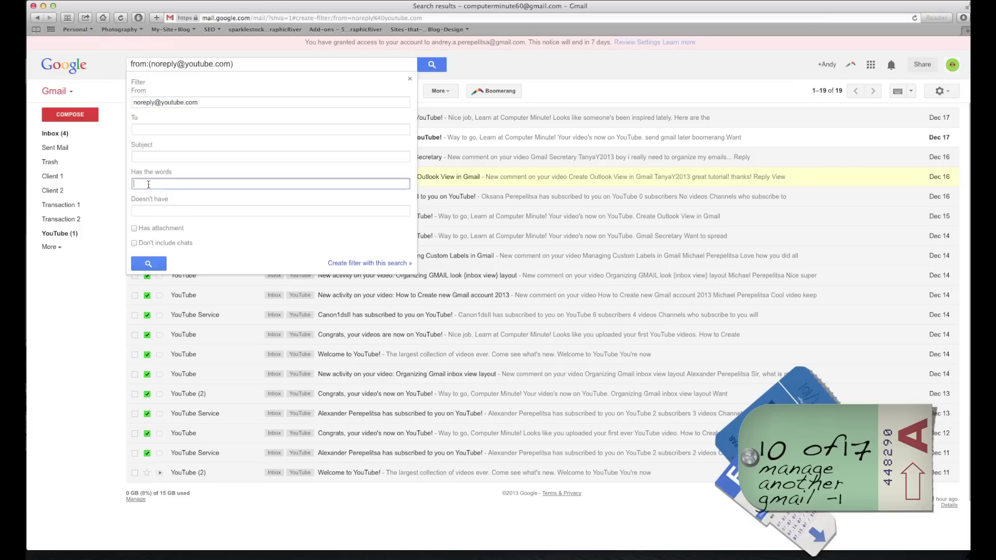
text(New Client INqury)
click(373, 265)
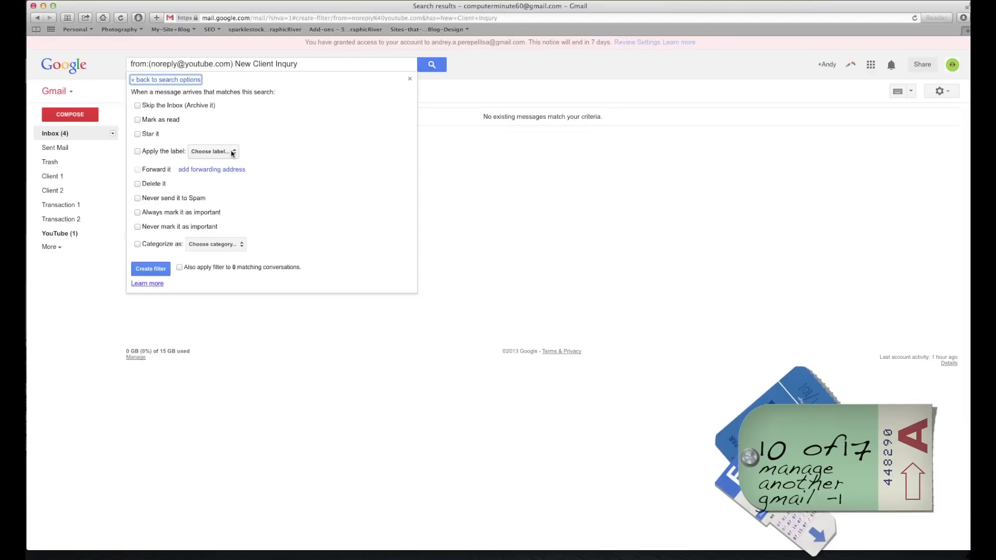
click(137, 170)
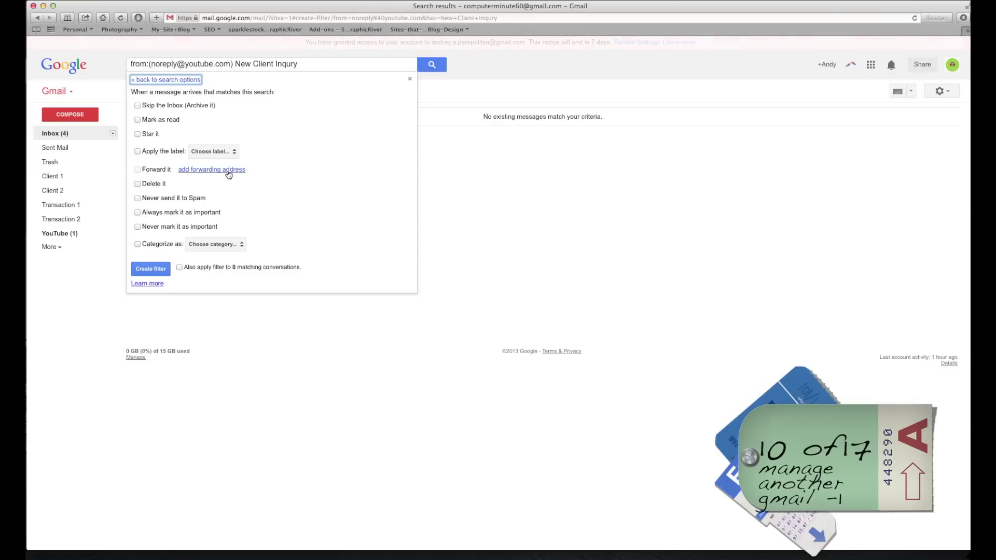
click(209, 172)
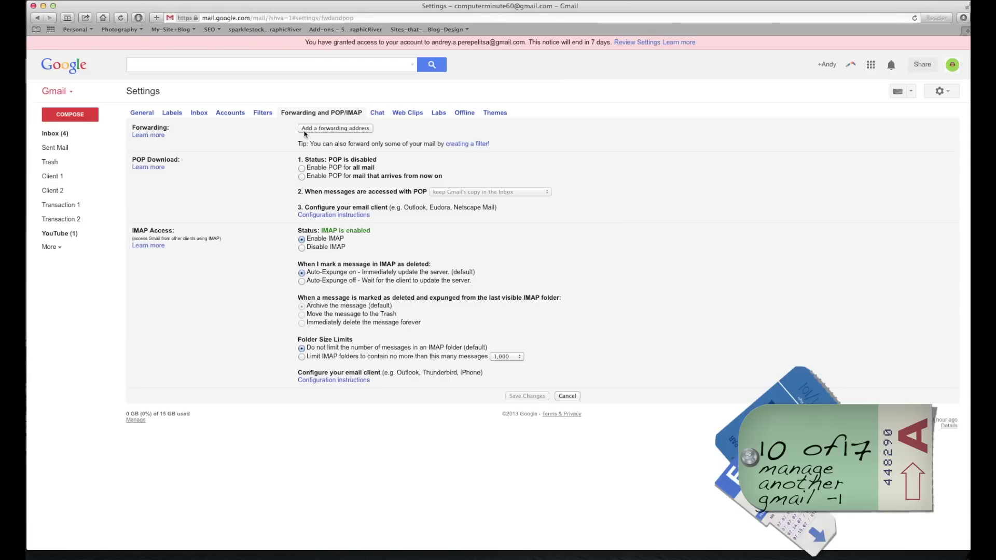
Type a forwarding e-mail address, then close the dialog without adding it.
click(353, 129)
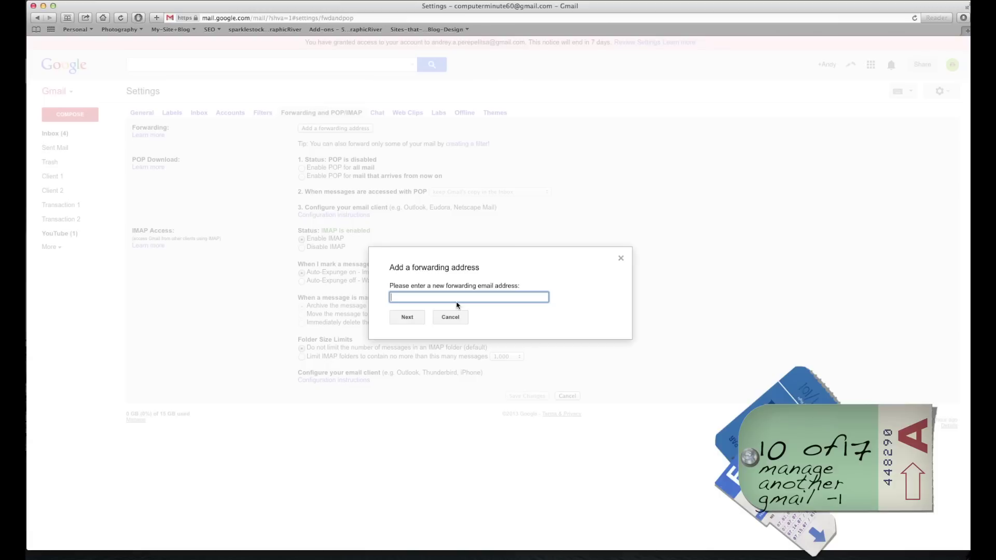
drag(476, 294, 353, 292)
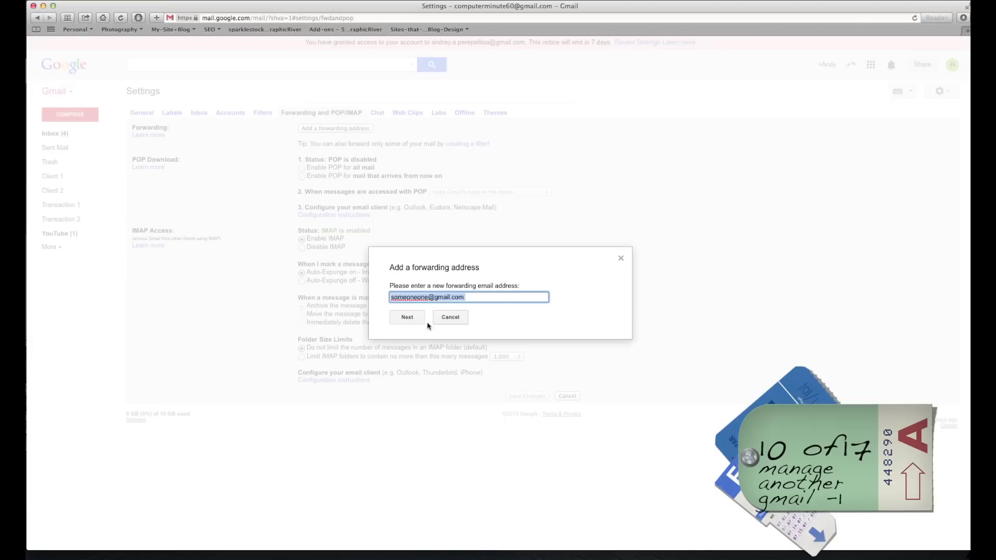
click(620, 259)
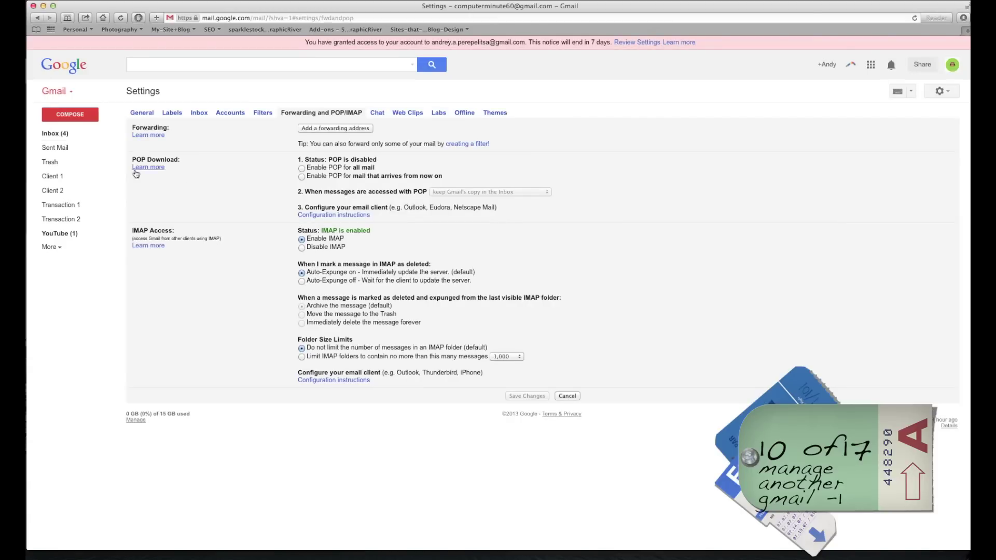
Return to the inbox, clear the conversation selection, and open the full settings.
click(46, 135)
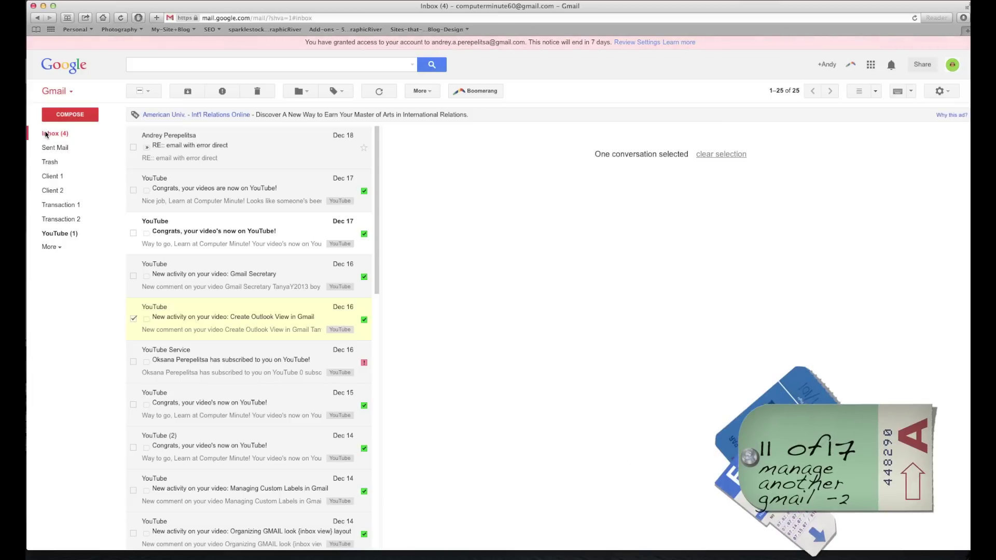
click(134, 319)
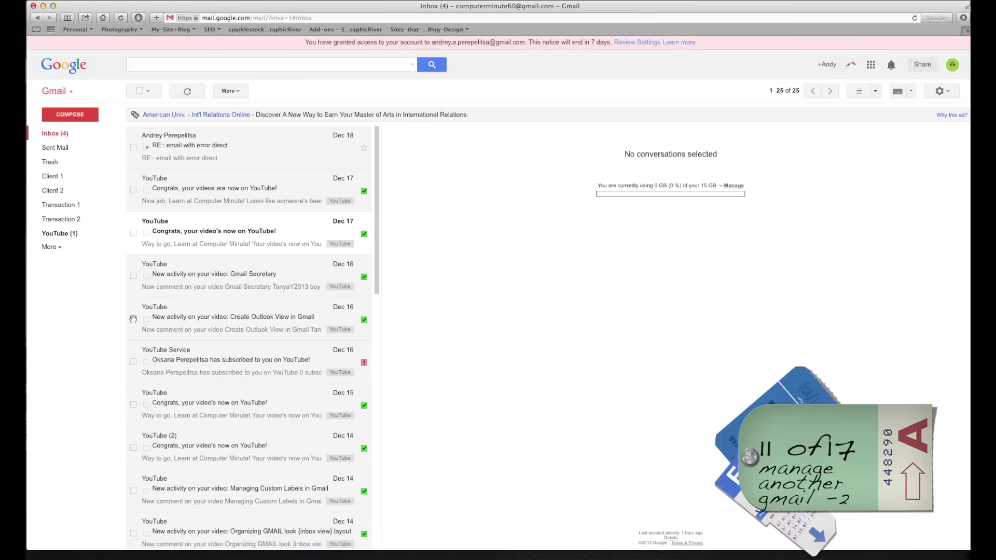
click(949, 91)
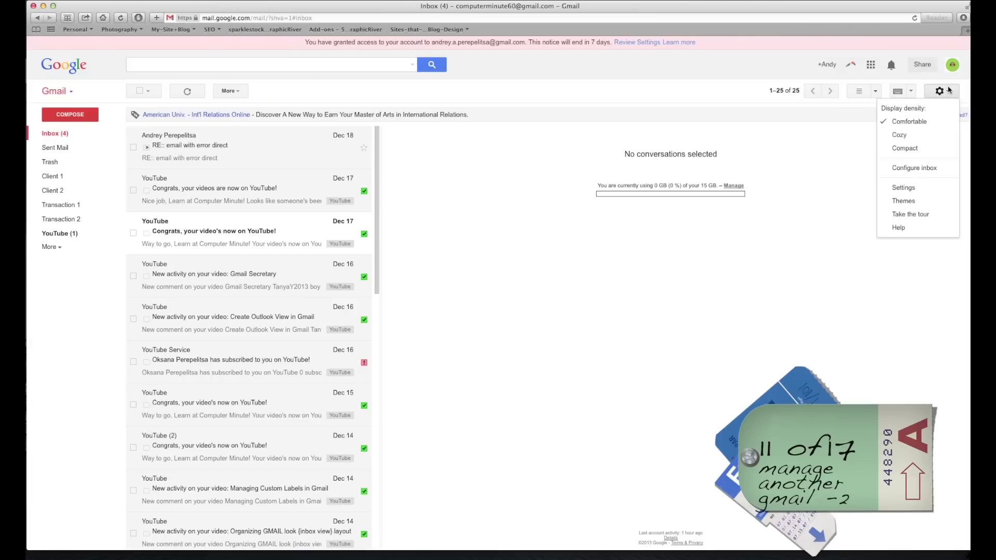
click(904, 188)
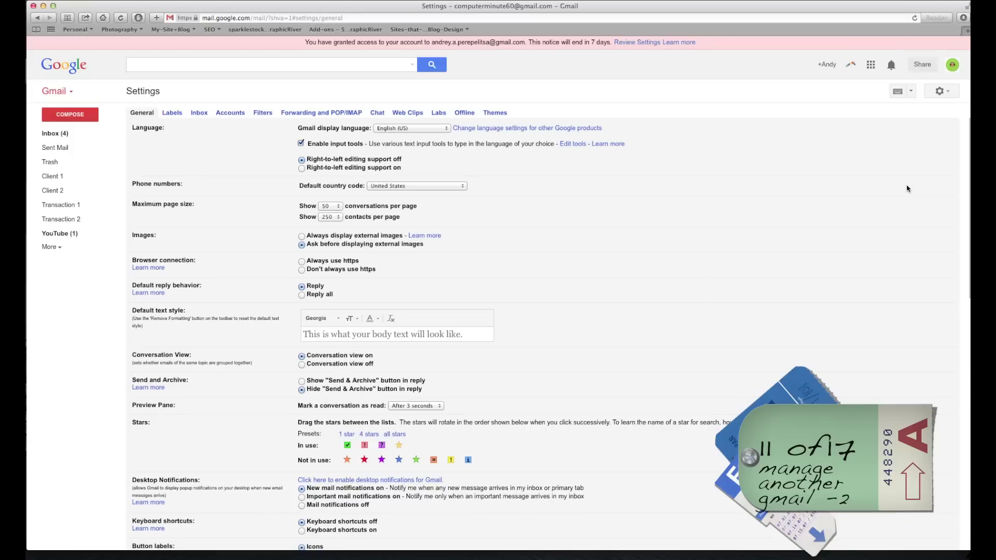
On the Accounts tab, open the Add another account window under Grant access to your account.
click(231, 114)
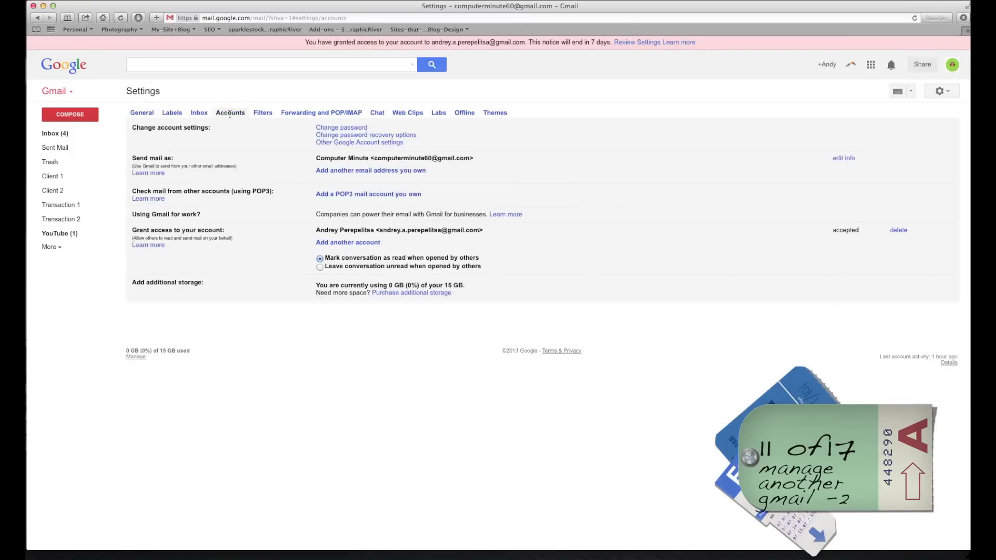
drag(134, 230, 213, 232)
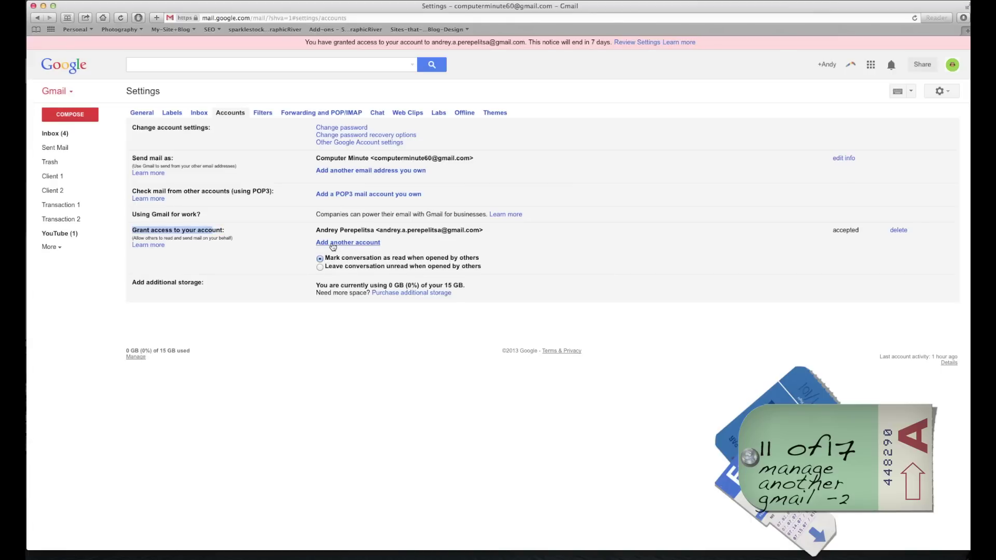
click(333, 246)
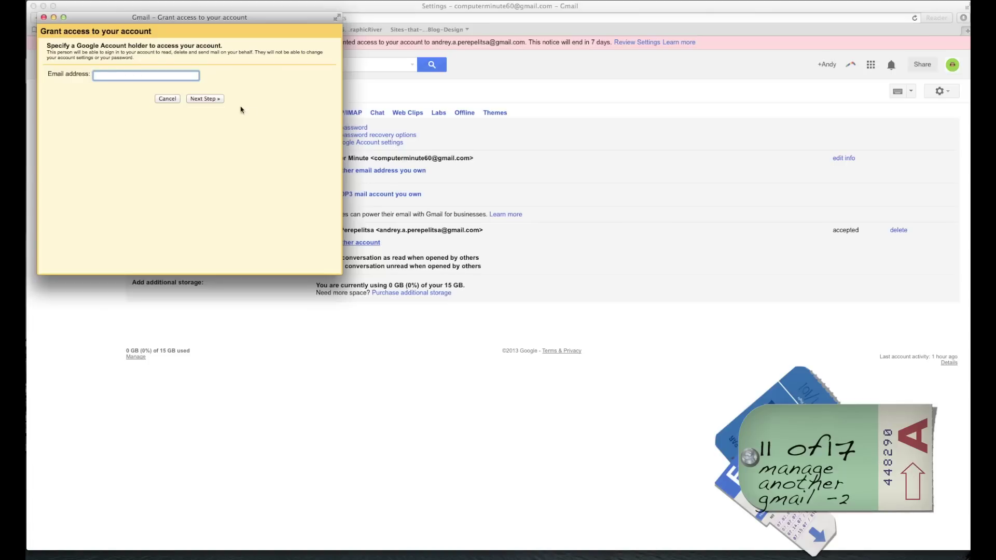
Cancel the grant-access window and start a new message, docking its compose window.
click(176, 99)
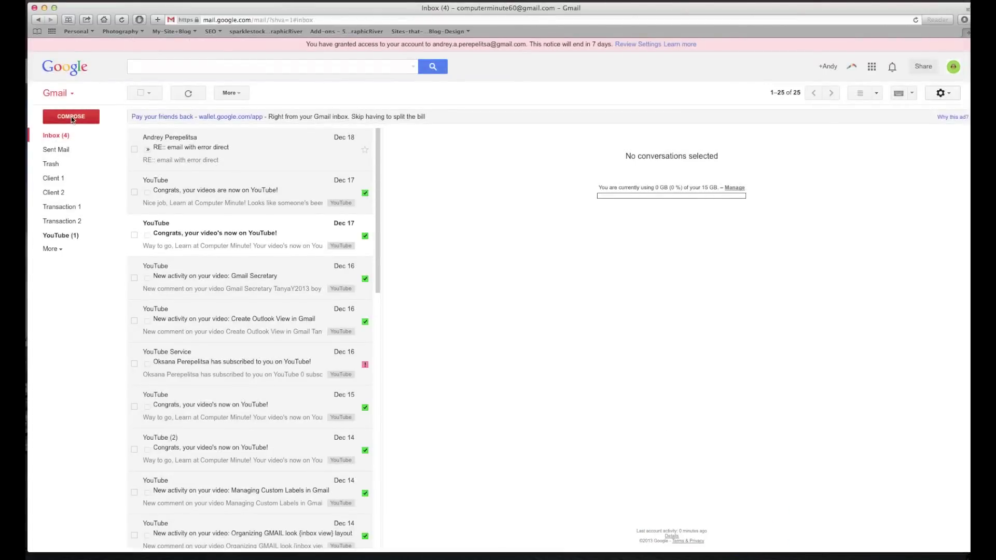
click(72, 117)
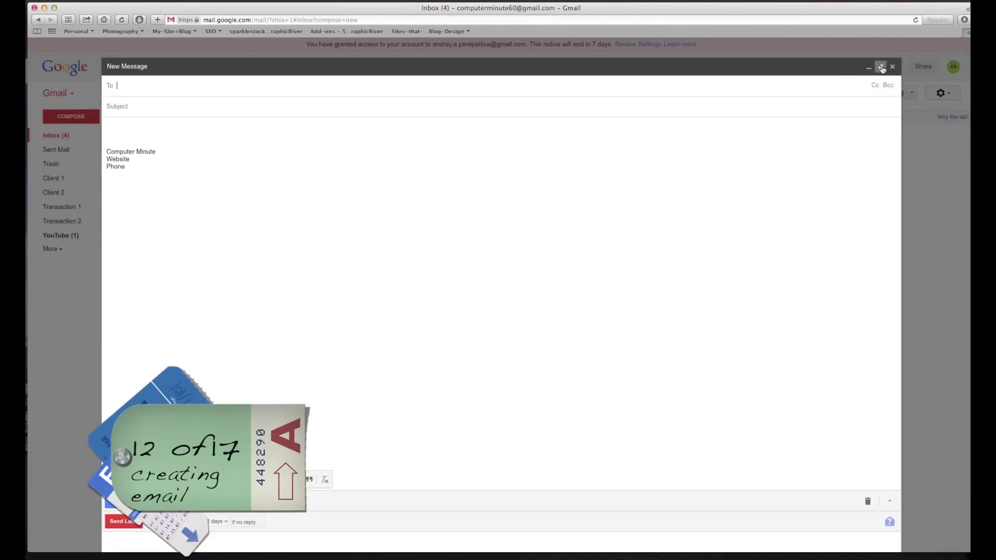
click(881, 67)
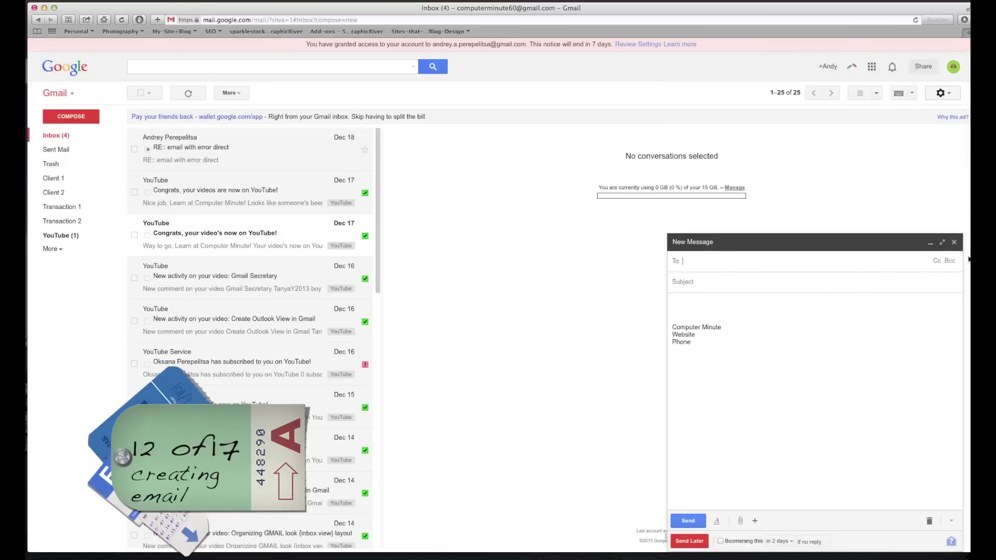
Open the YouTube 'Congrats' email, paste one of its sentences into the message, then delete it.
click(262, 192)
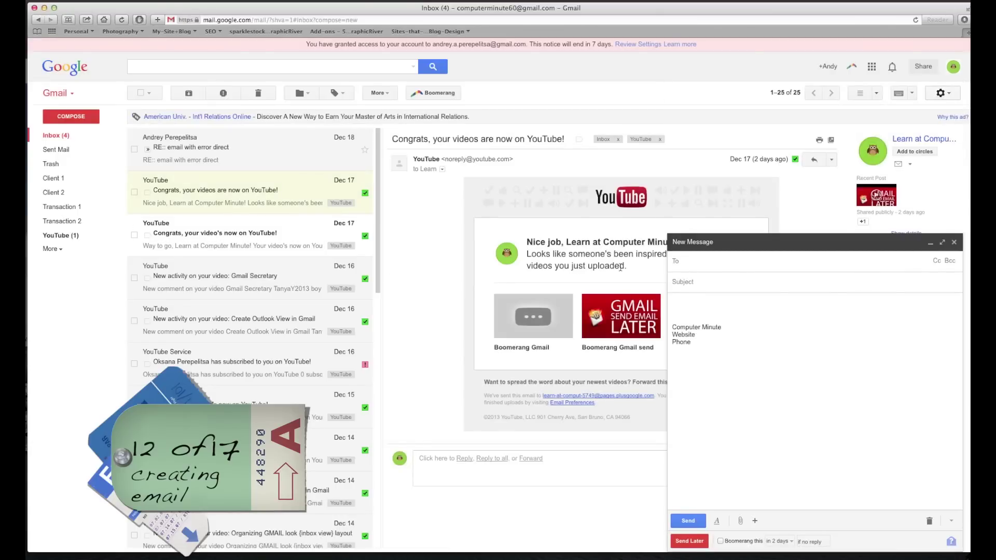
drag(622, 267, 558, 253)
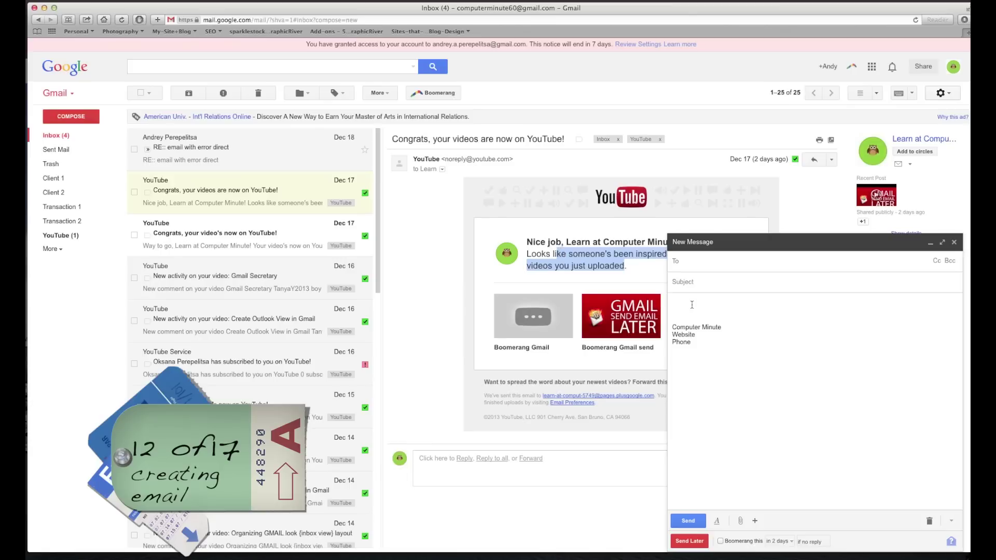
click(799, 311)
text(ke someone's been inspired lately. Here are the videos you just uploaded)
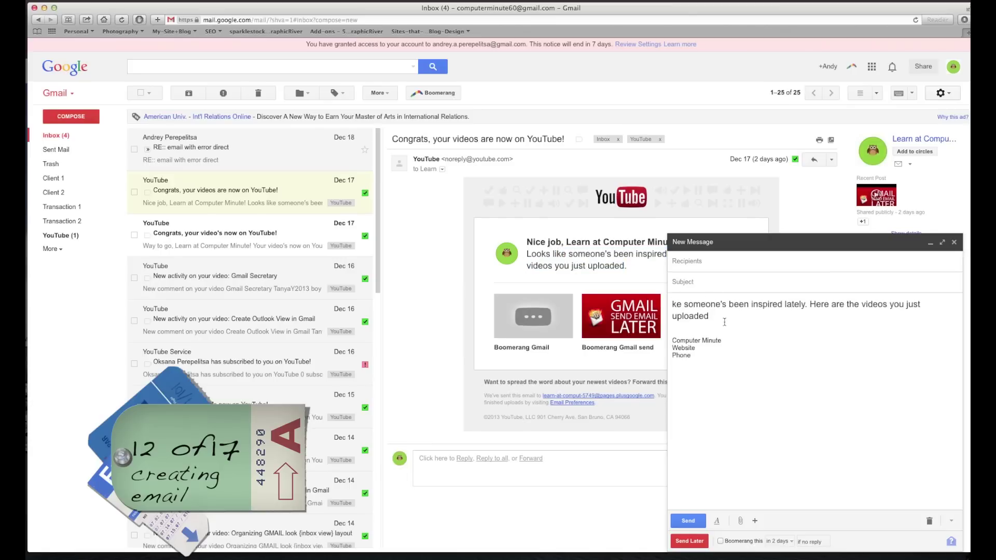
drag(724, 322, 641, 291)
key(BackSpace)
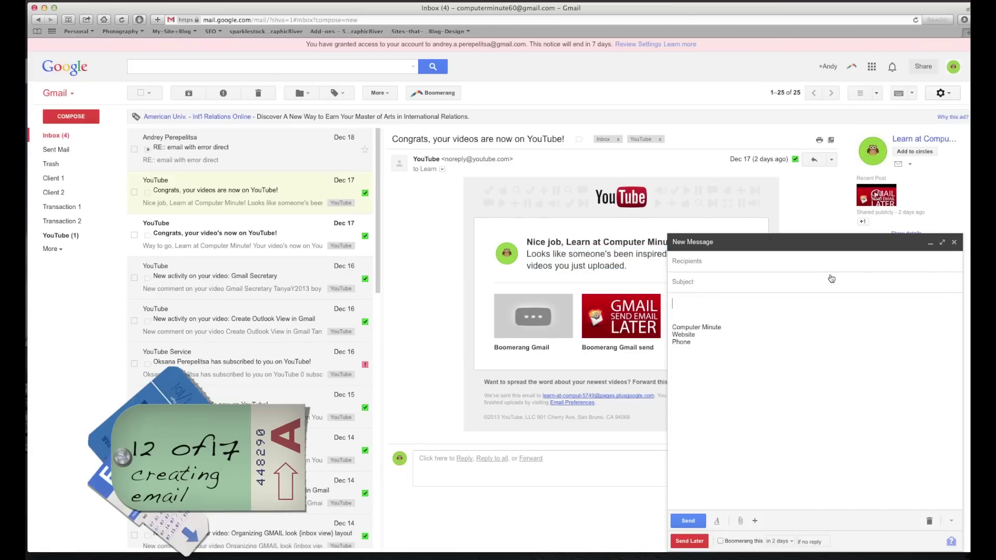
Expand the compose window to full size, dock it again, and select the signature block.
click(942, 242)
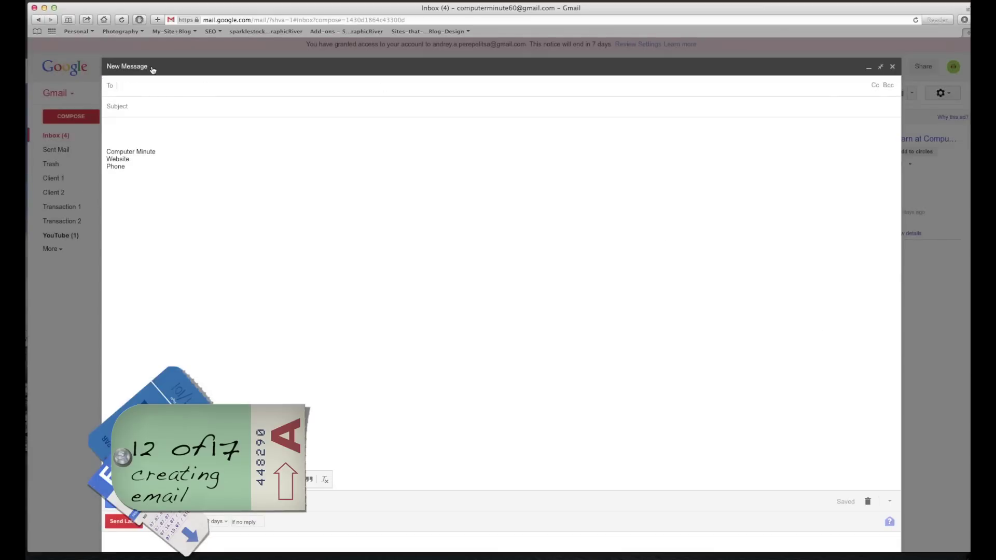
click(882, 67)
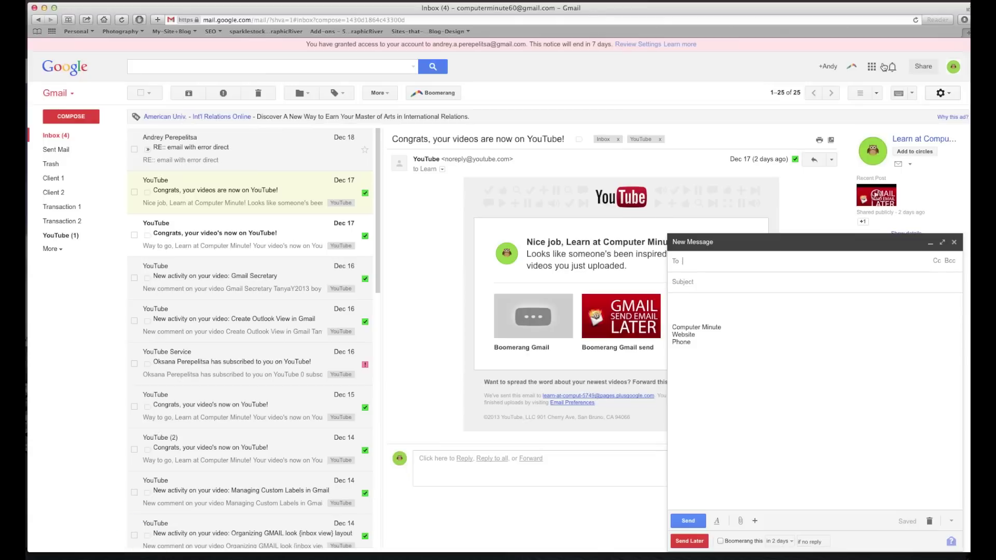
triple_click(704, 360)
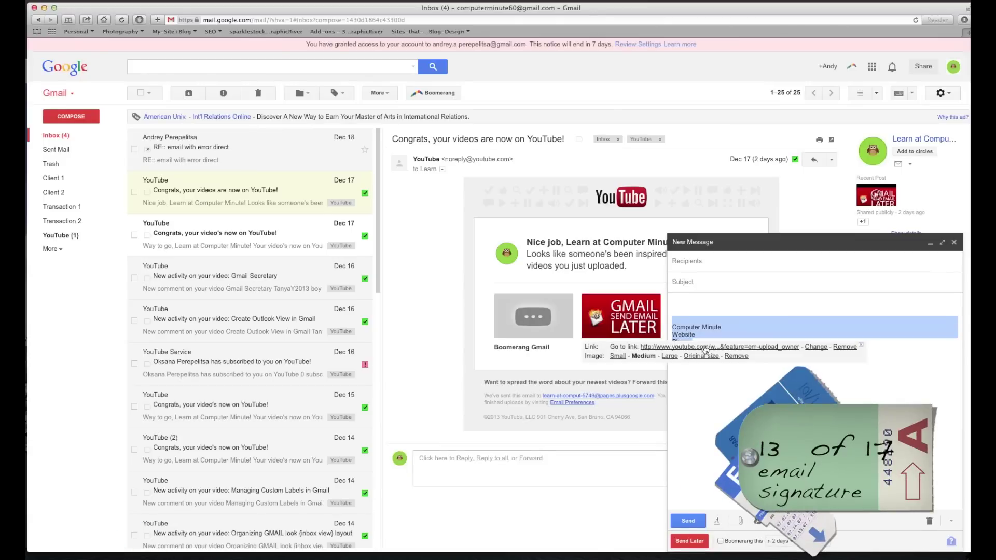
Delete the signature from the new message and close the message.
key(BackSpace)
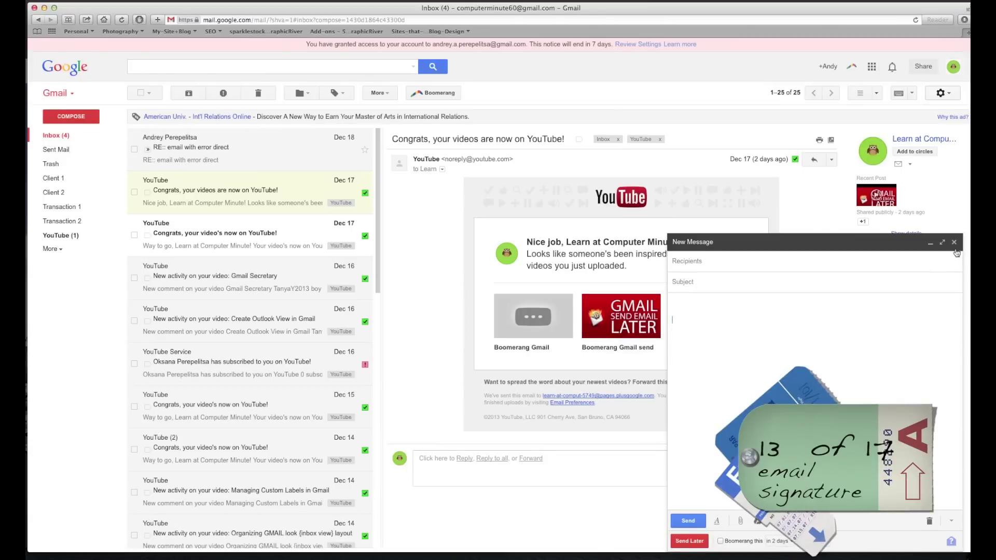
click(953, 242)
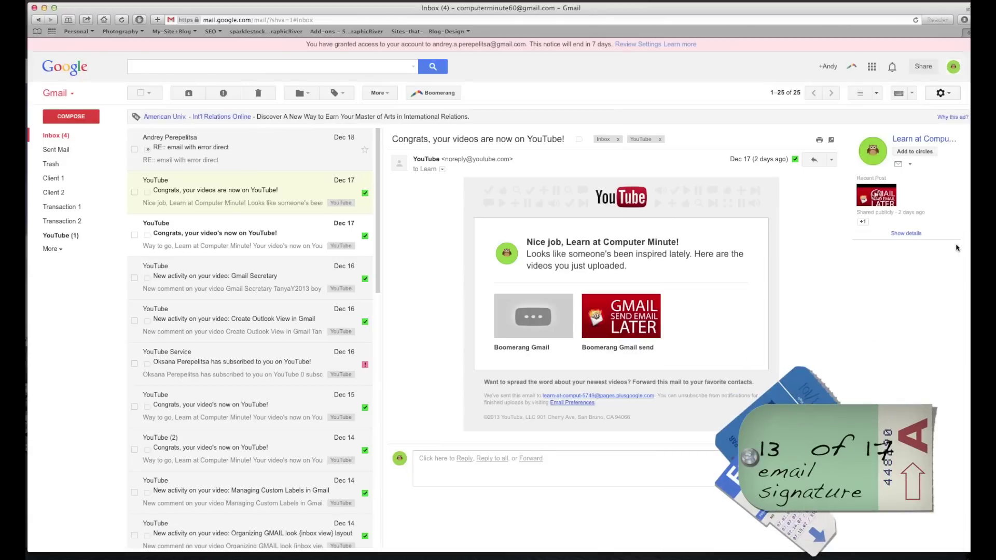
click(943, 93)
click(846, 207)
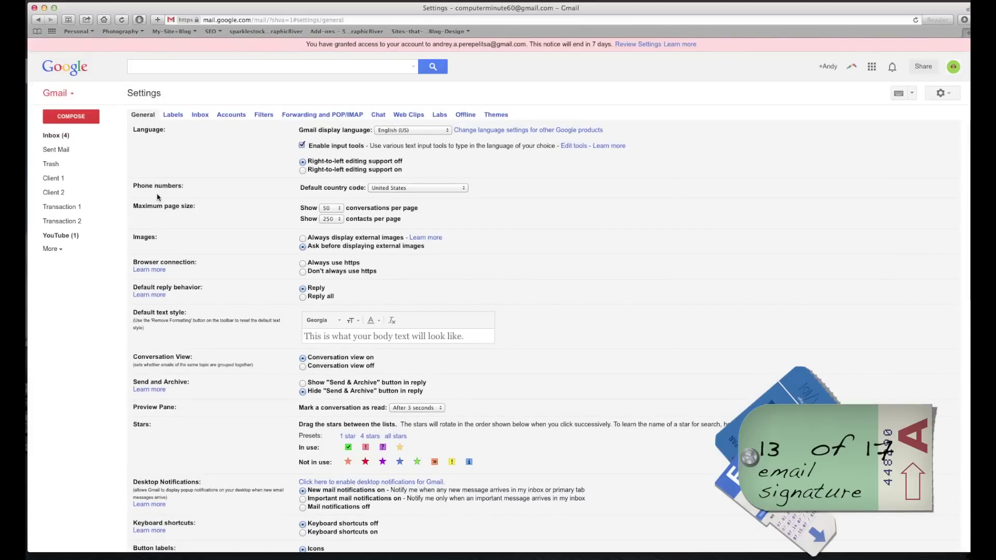
In General settings, select the Signature box text and place the caret on its top line.
scroll(157, 197, down, 3)
scroll(157, 197, down, 4)
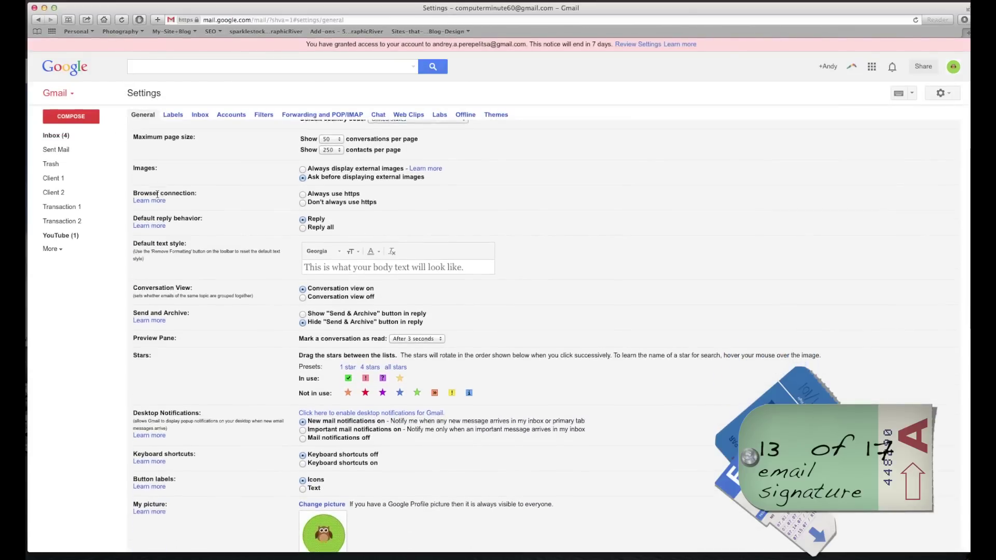
scroll(158, 197, down, 12)
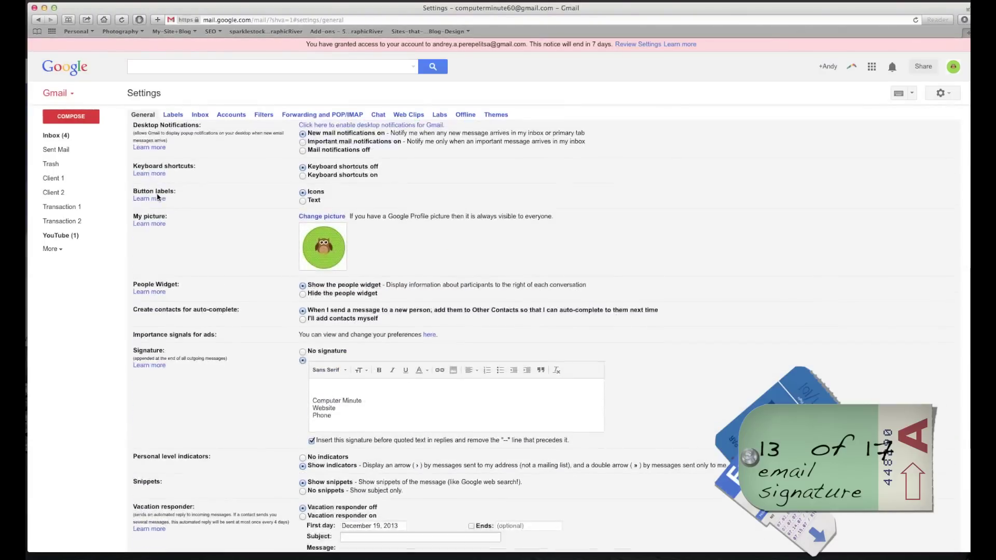
drag(158, 258, 138, 258)
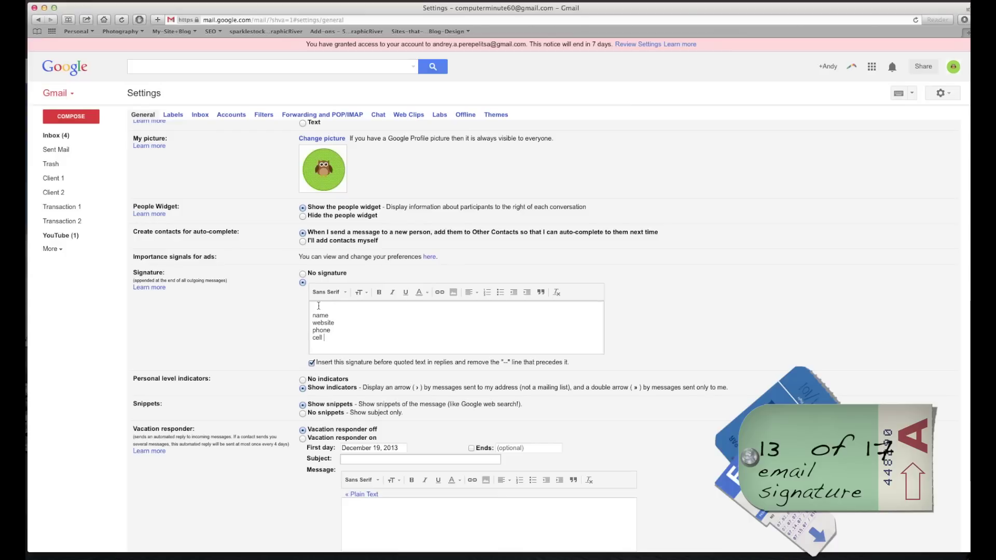
drag(302, 344, 289, 309)
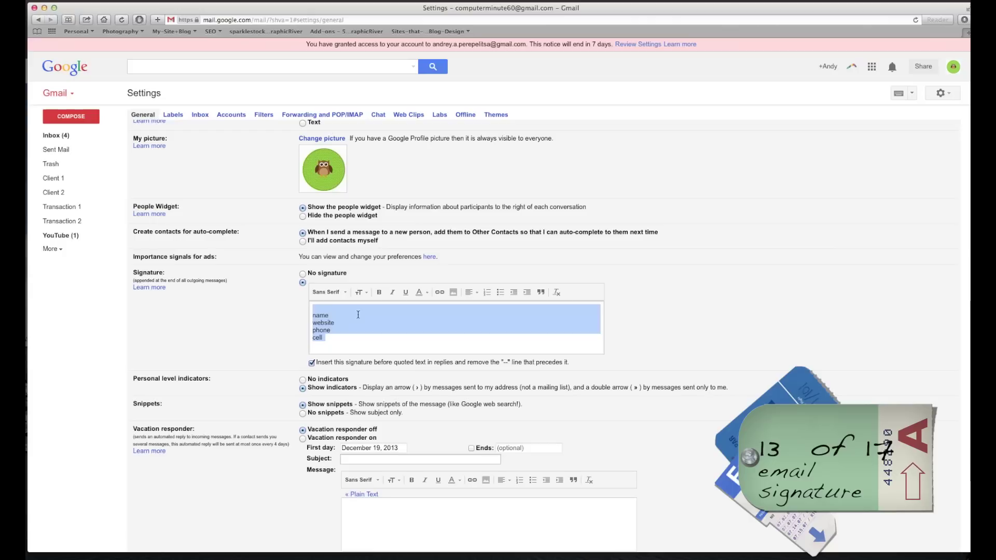
click(320, 310)
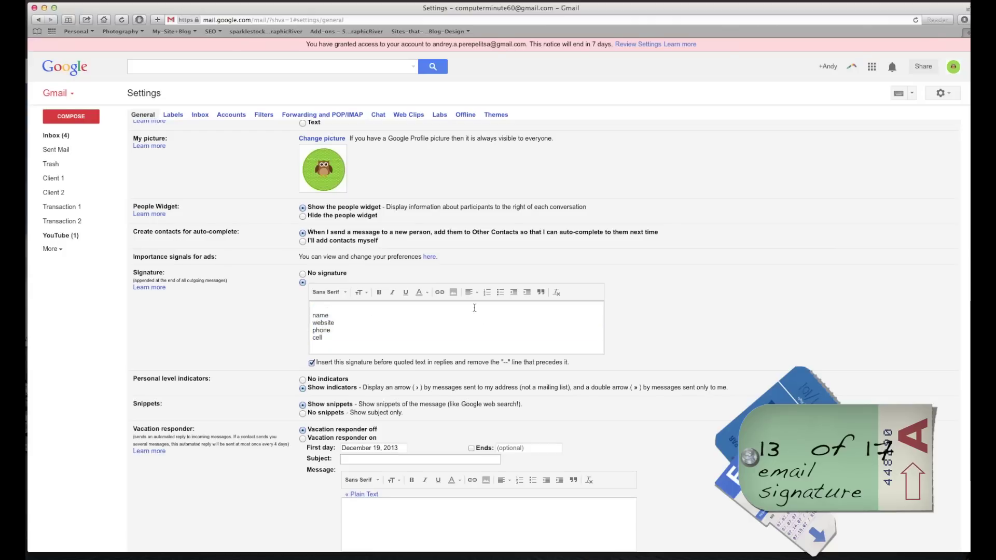
click(453, 293)
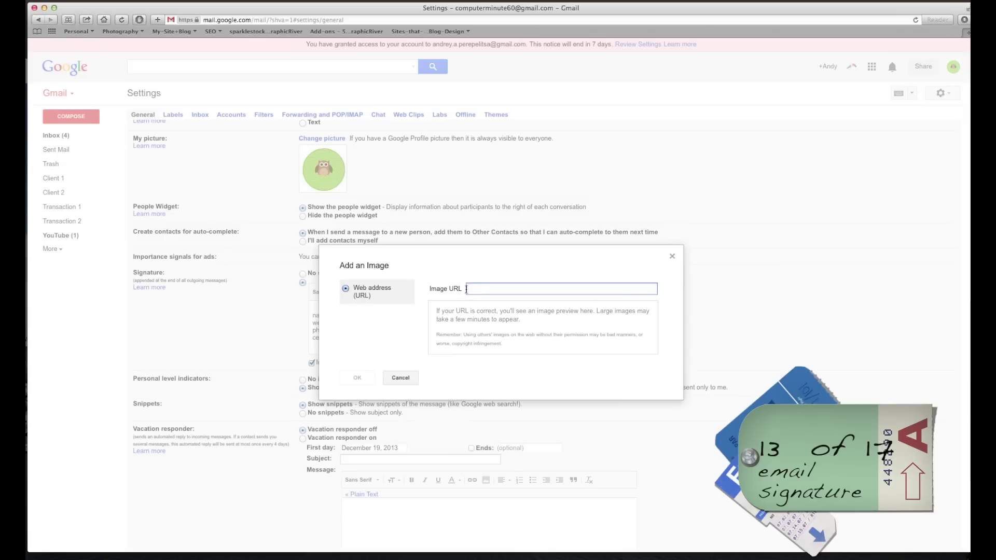
click(673, 257)
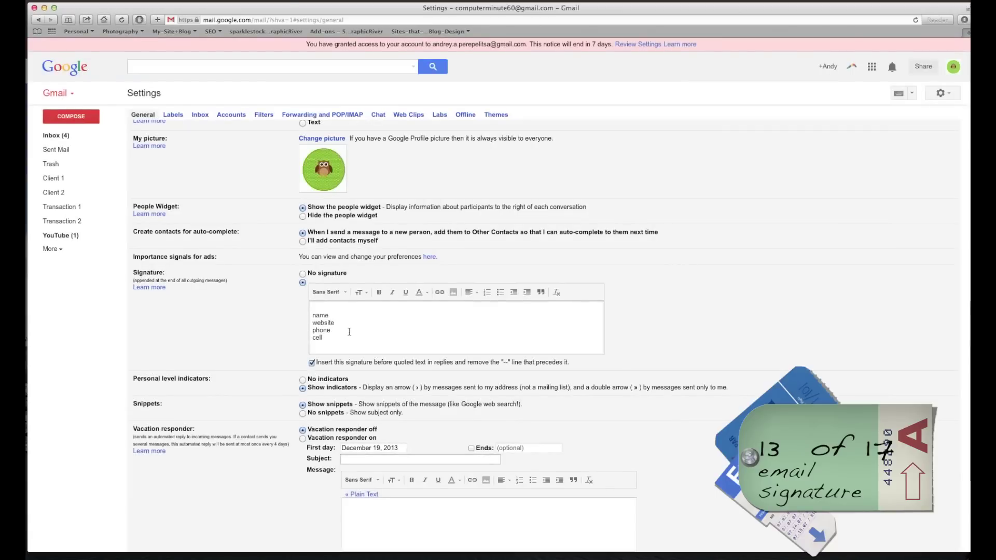
scroll(317, 309, down, 1)
scroll(317, 309, down, 3)
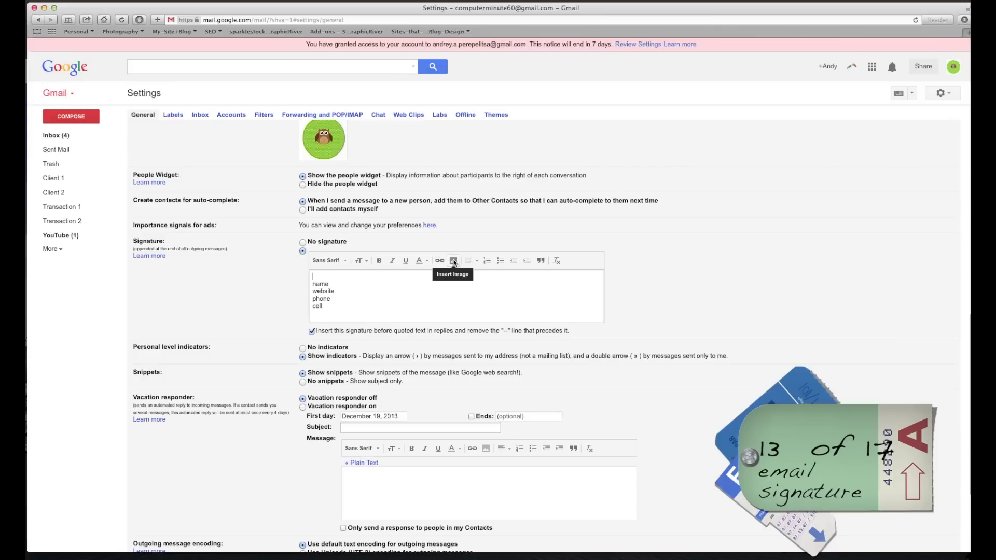
click(453, 262)
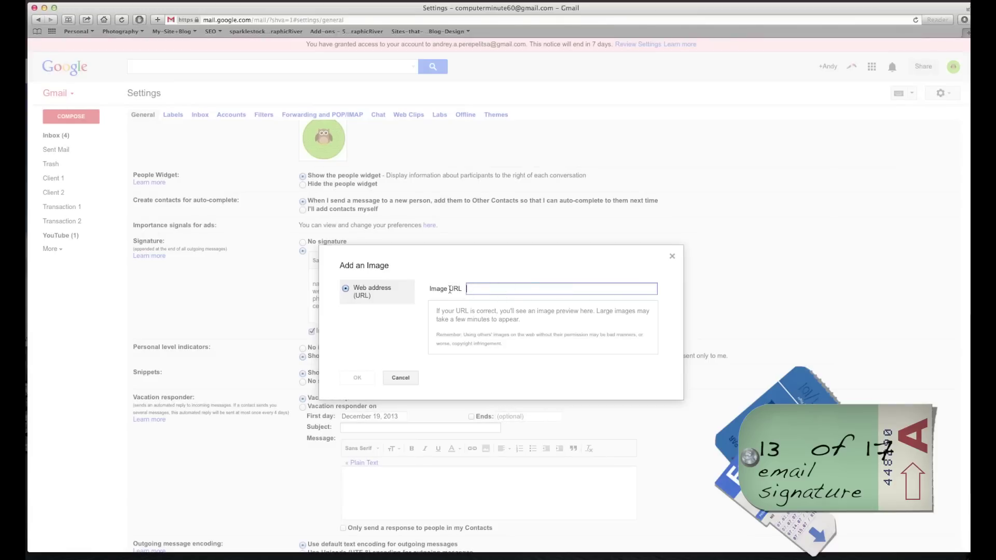
click(672, 257)
scroll(656, 277, down, 2)
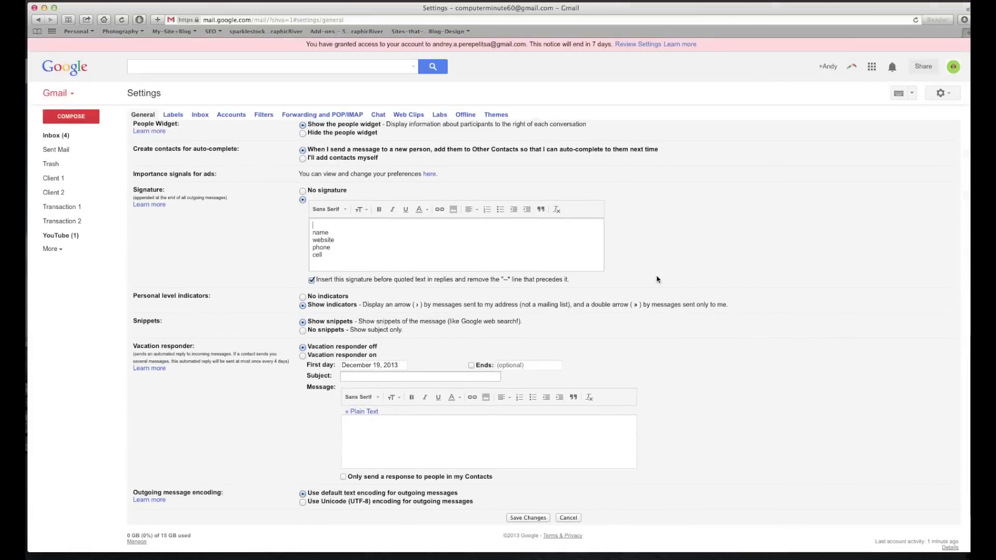
scroll(657, 279, down, 1)
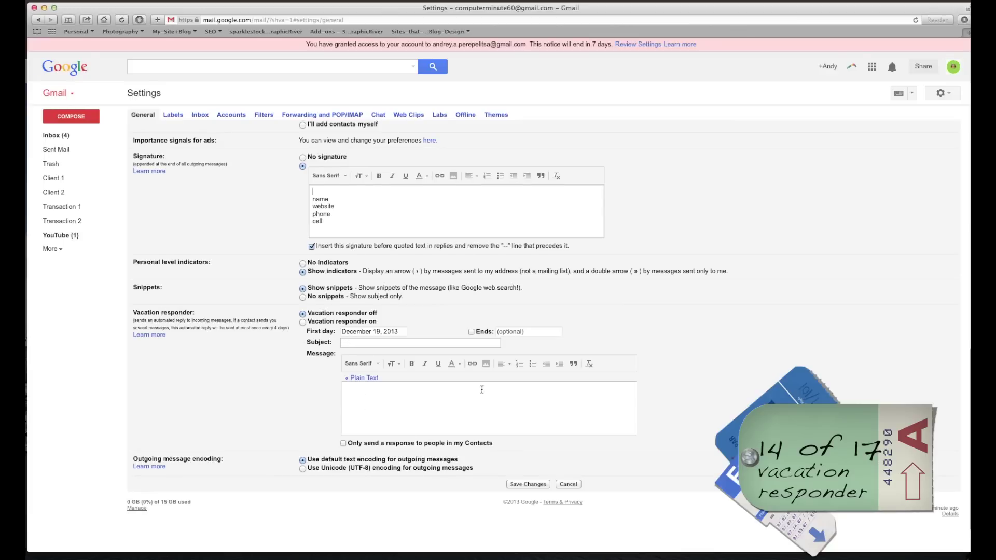
scroll(385, 363, up, 10)
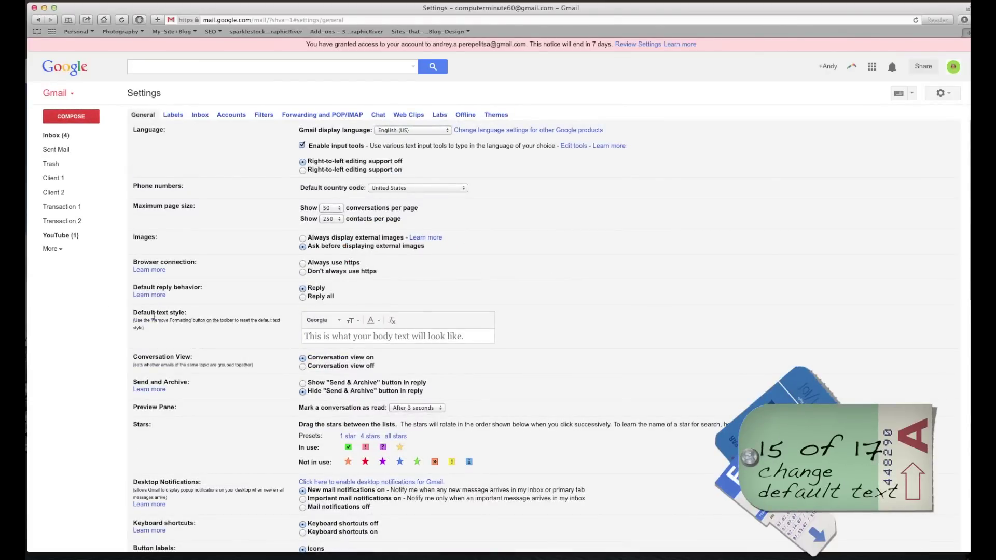
Set the default text style to Verdana in dark red, save, and start a test message.
drag(147, 312, 177, 313)
click(338, 320)
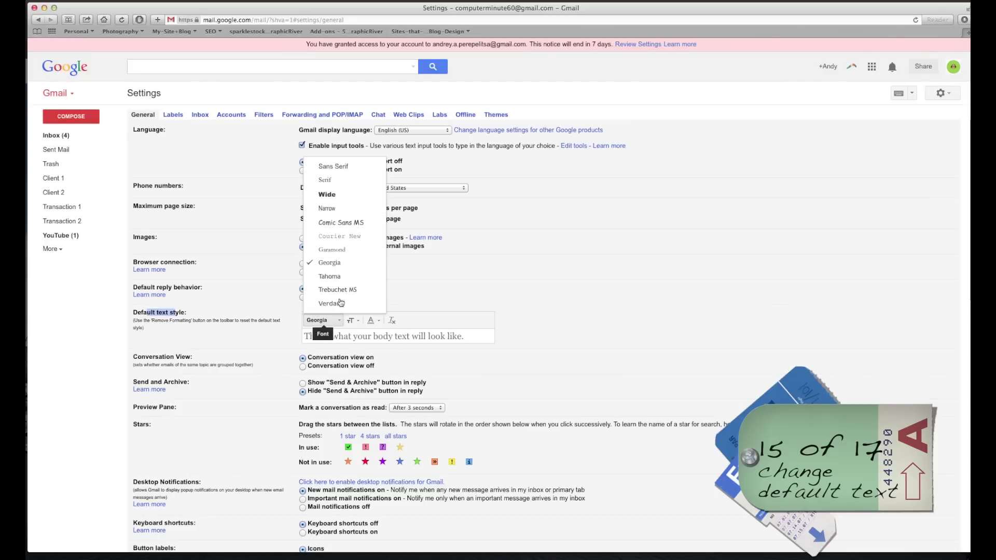
click(339, 305)
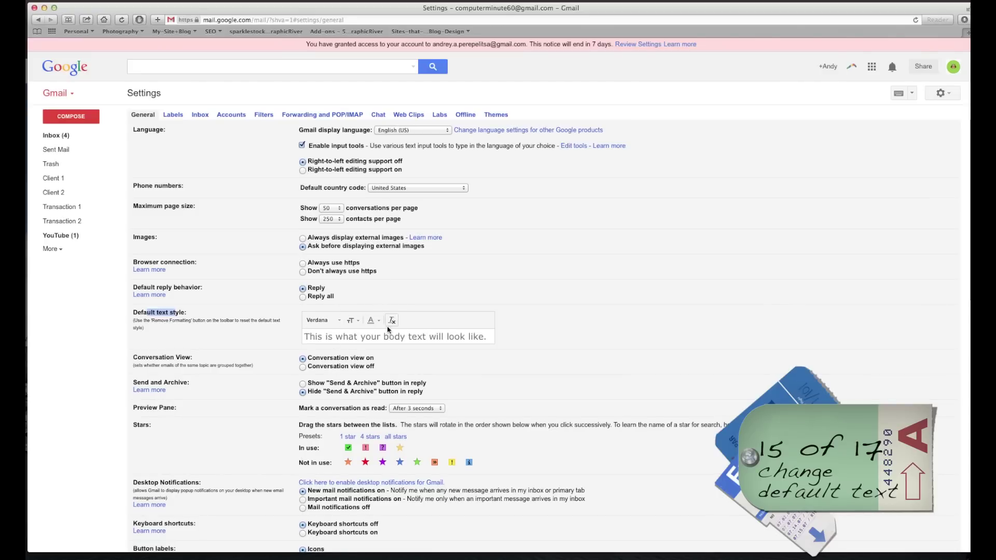
click(379, 321)
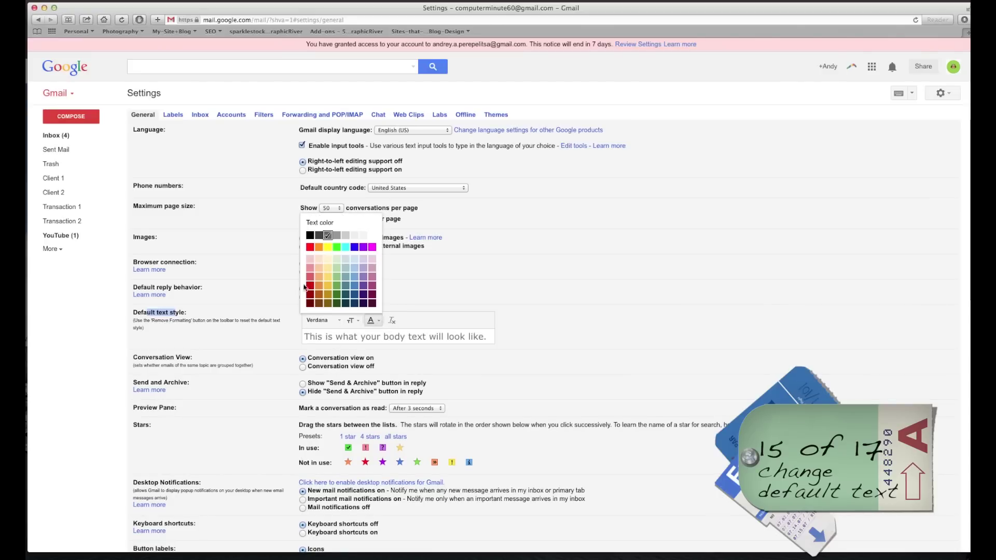
click(311, 287)
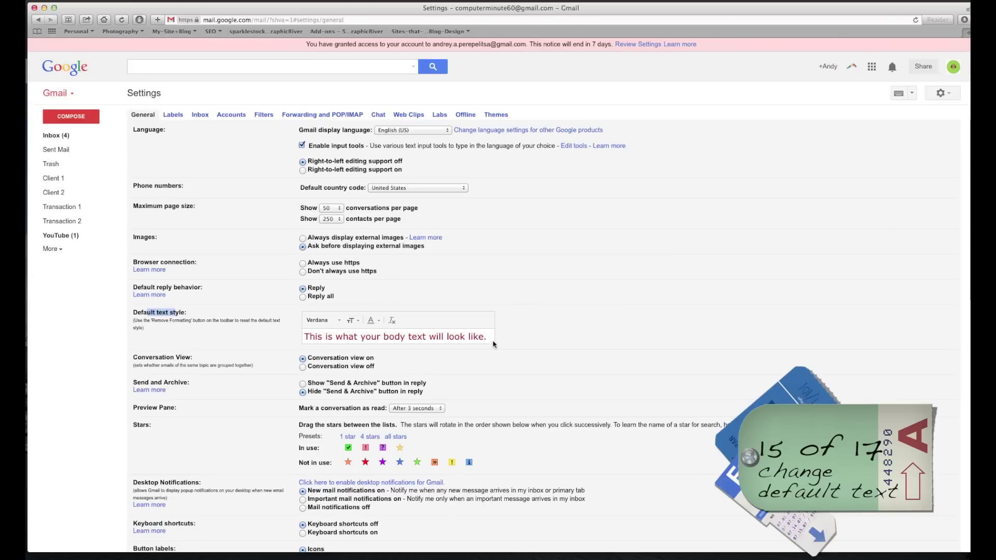
scroll(527, 523, down, 15)
click(536, 432)
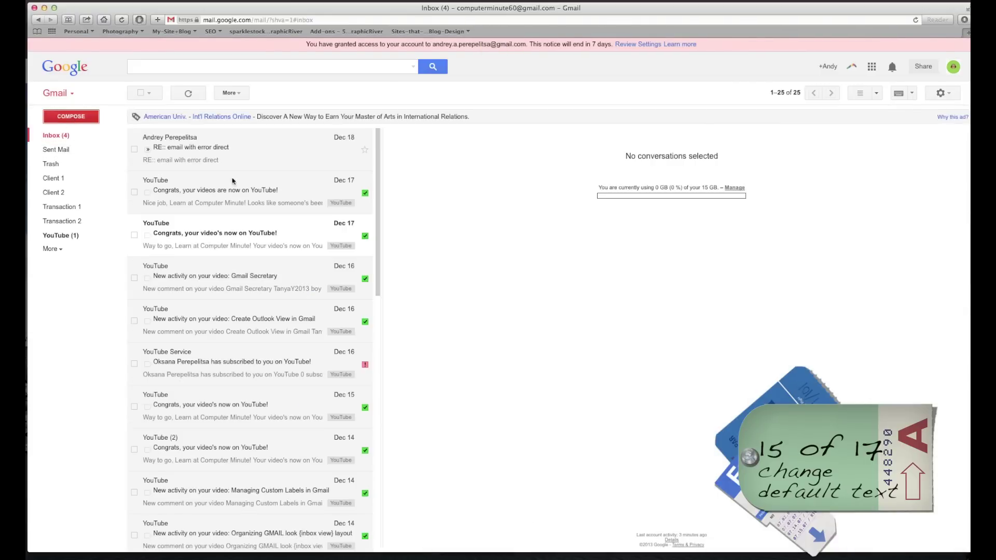
click(71, 116)
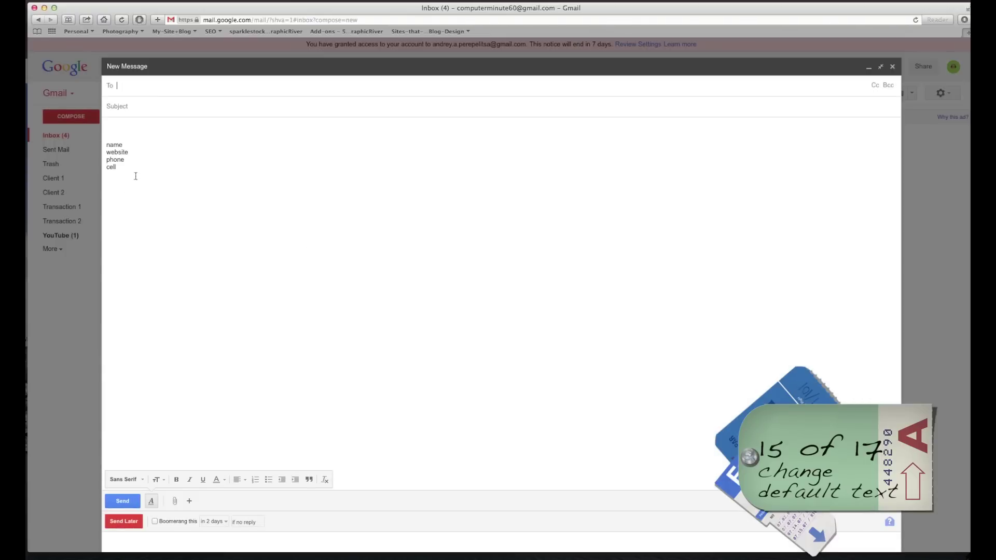
Type 'this is a test' at the top of the new message body and close it.
drag(134, 173, 57, 126)
click(111, 136)
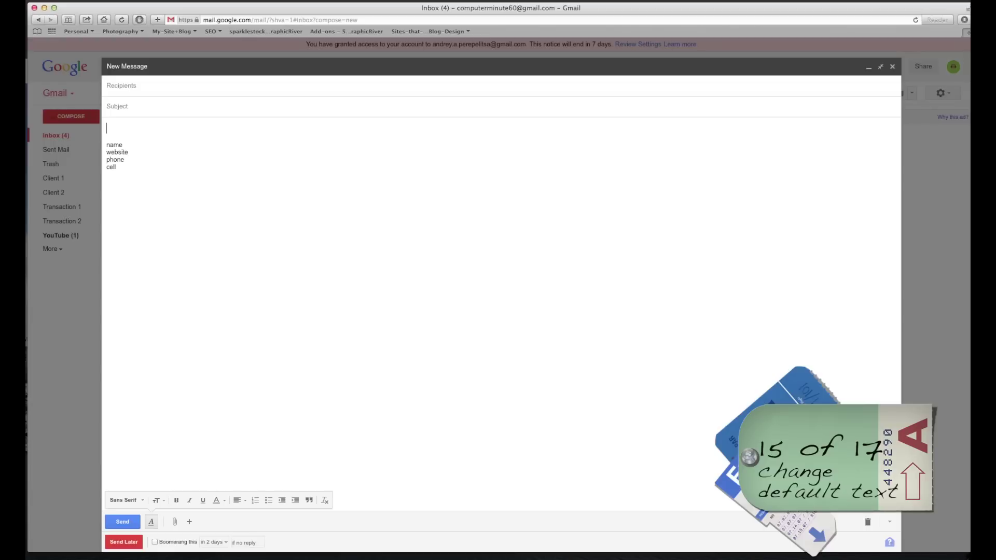
text(this is  a test)
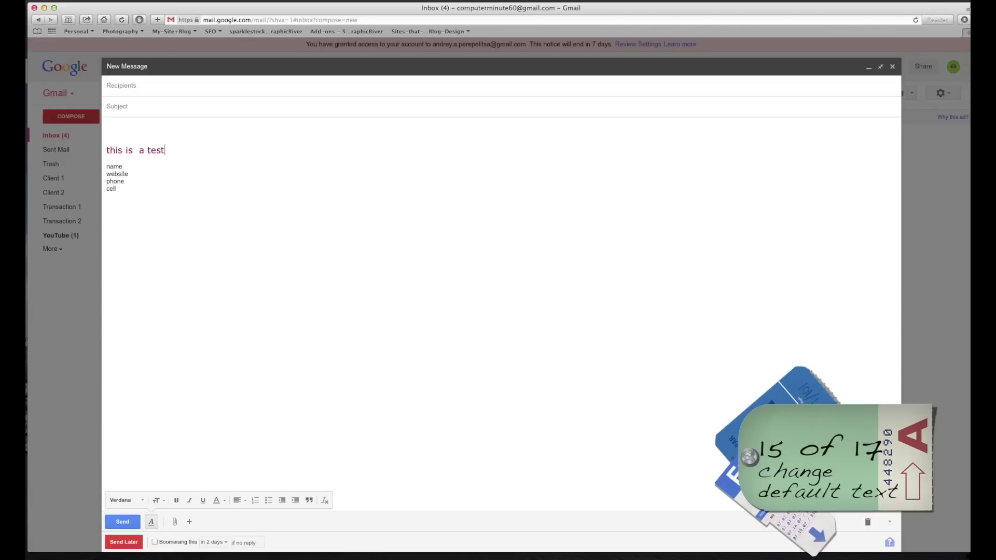
click(892, 67)
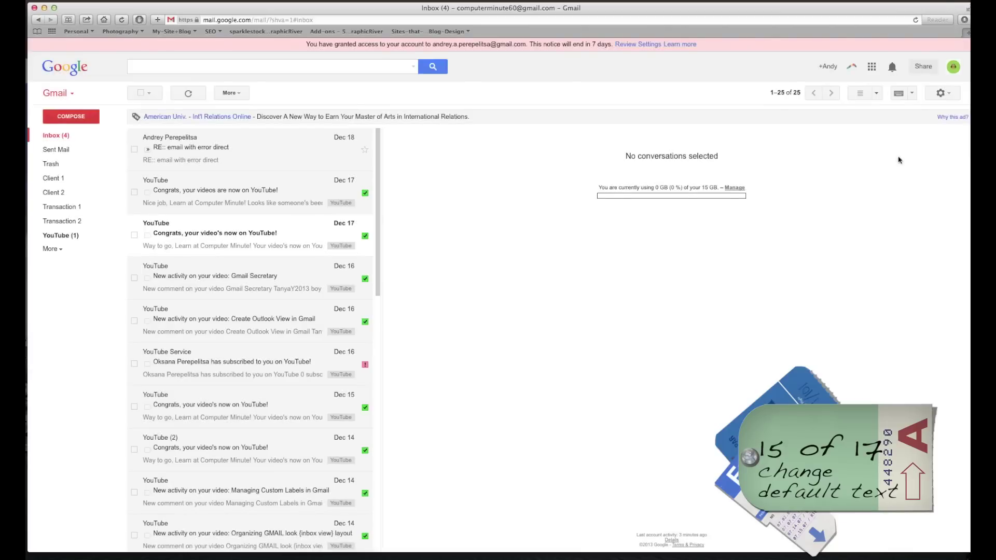
Return to the General settings' default text style font list.
click(944, 95)
click(901, 190)
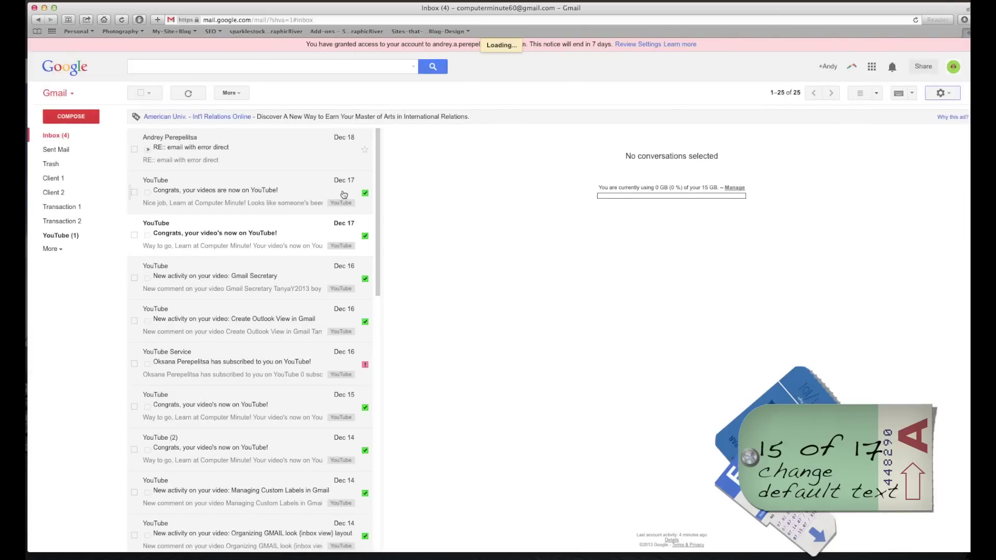
scroll(337, 311, down, 3)
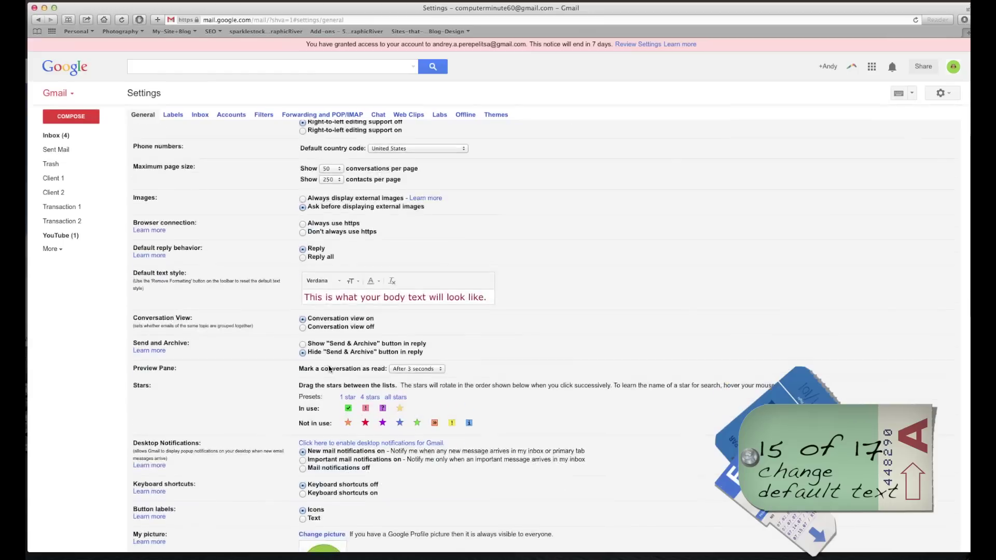
click(337, 282)
Set the default text to Georgia, Normal size, dark grey, and save the changes.
click(331, 224)
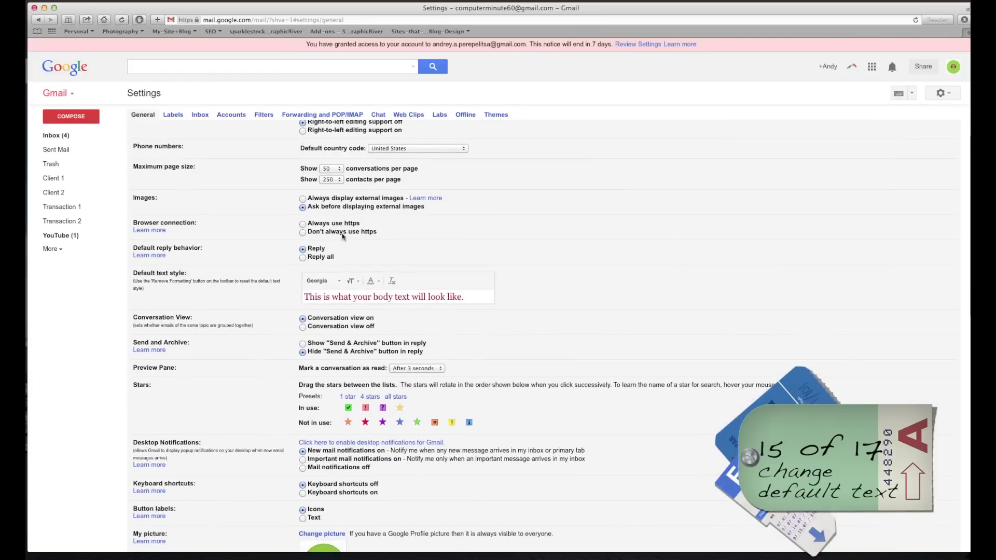
click(353, 282)
click(365, 228)
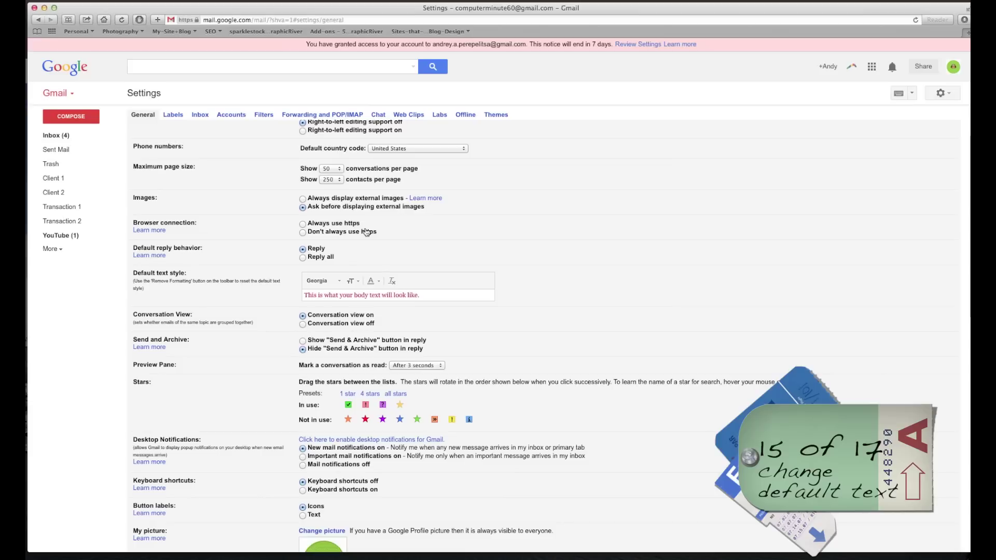
click(369, 281)
click(319, 196)
scroll(600, 245, down, 10)
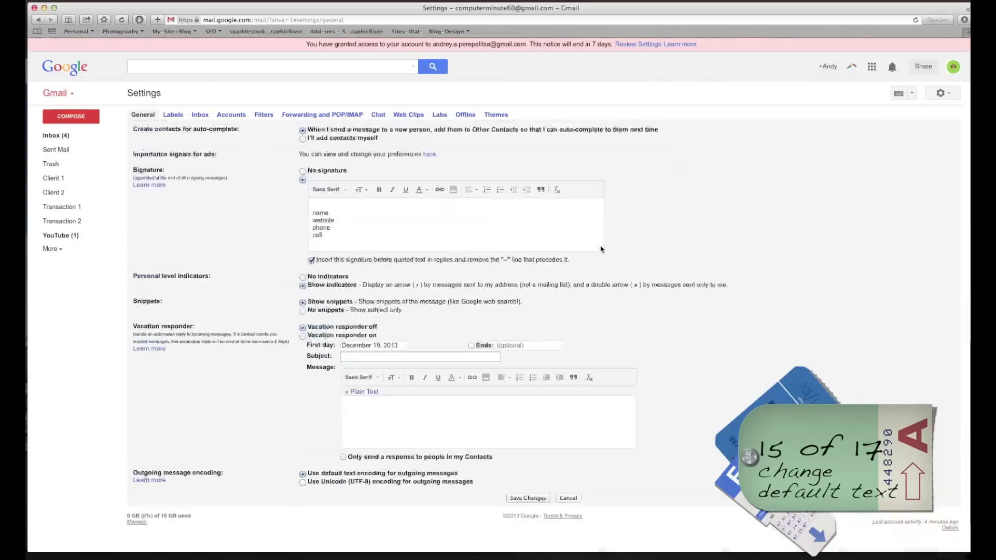
click(526, 431)
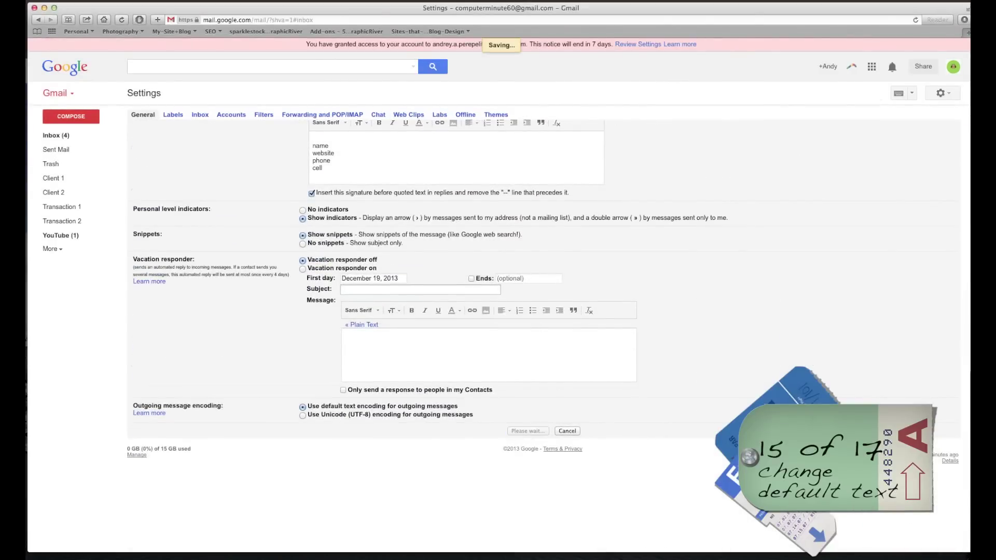
Test the style by typing 'this is another test' in a new message, then close it.
click(71, 116)
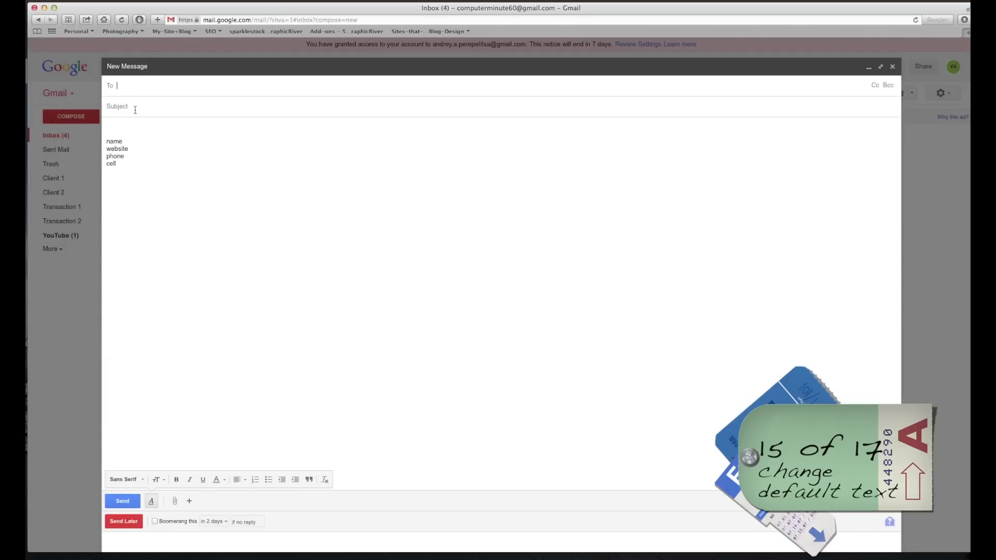
key(BackSpace)
key(BackSpace)
key(BackSpace)
key(BackSpace)
key(BackSpace)
click(115, 127)
key(Return)
key(Return)
text(this is another test)
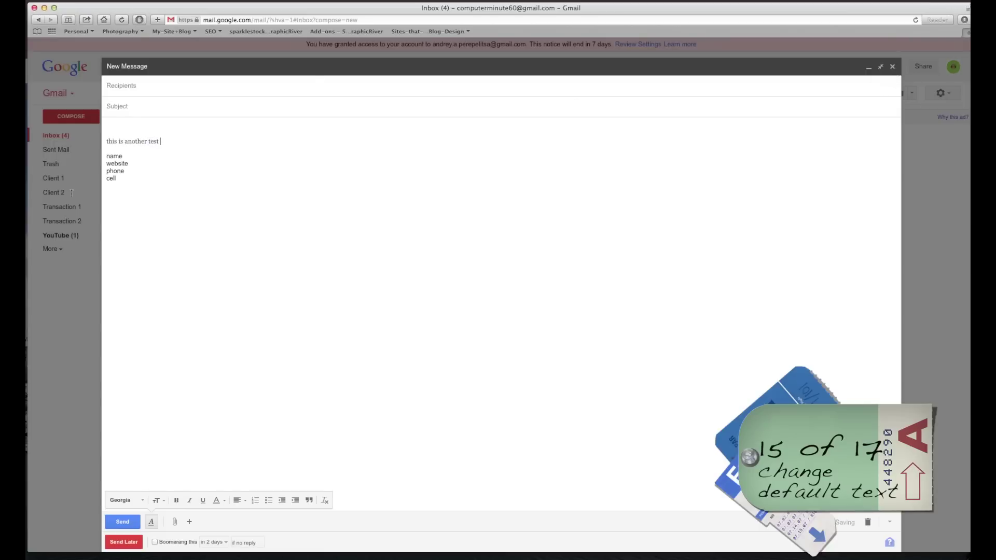
click(893, 66)
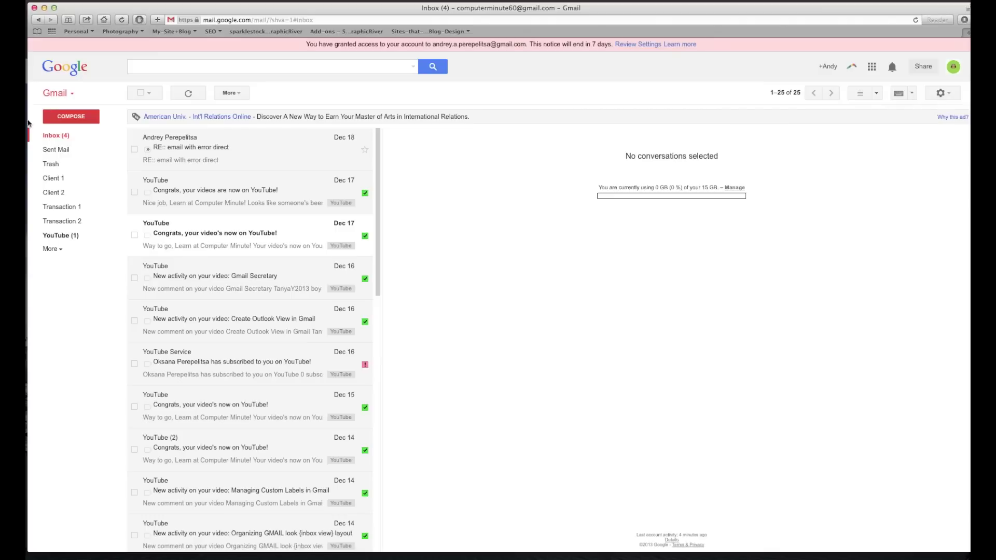
click(67, 118)
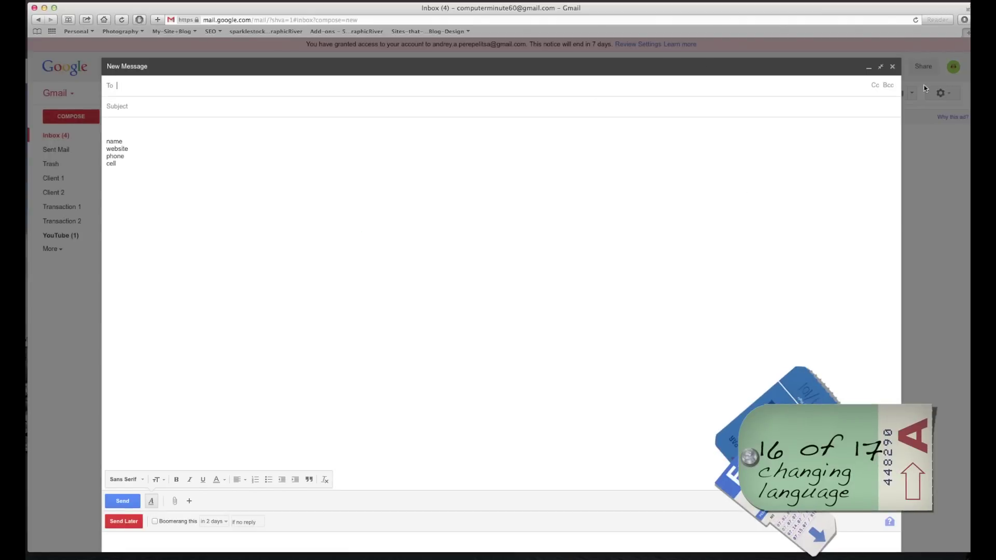
Close the new draft and switch the input tool to English handwriting.
click(125, 125)
key(Return)
key(Return)
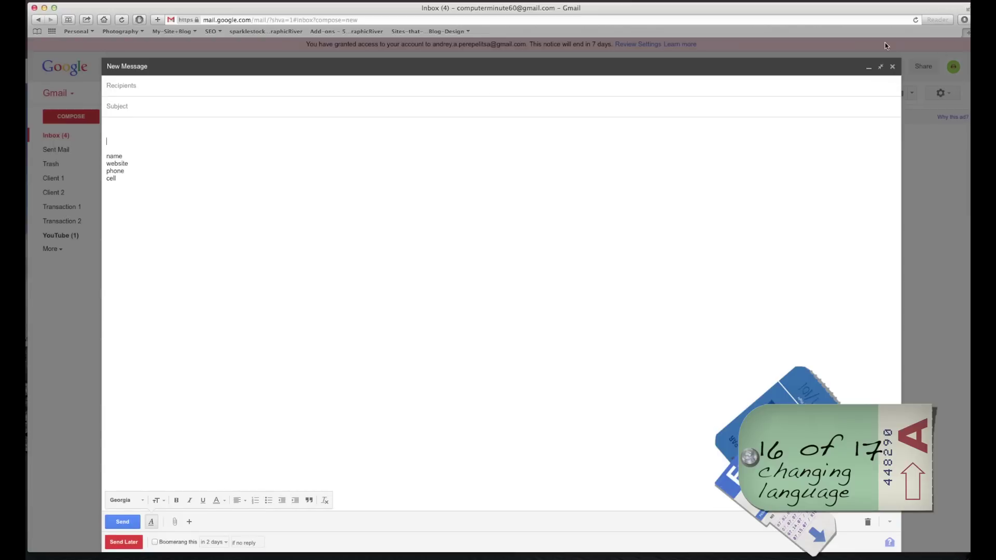
click(893, 69)
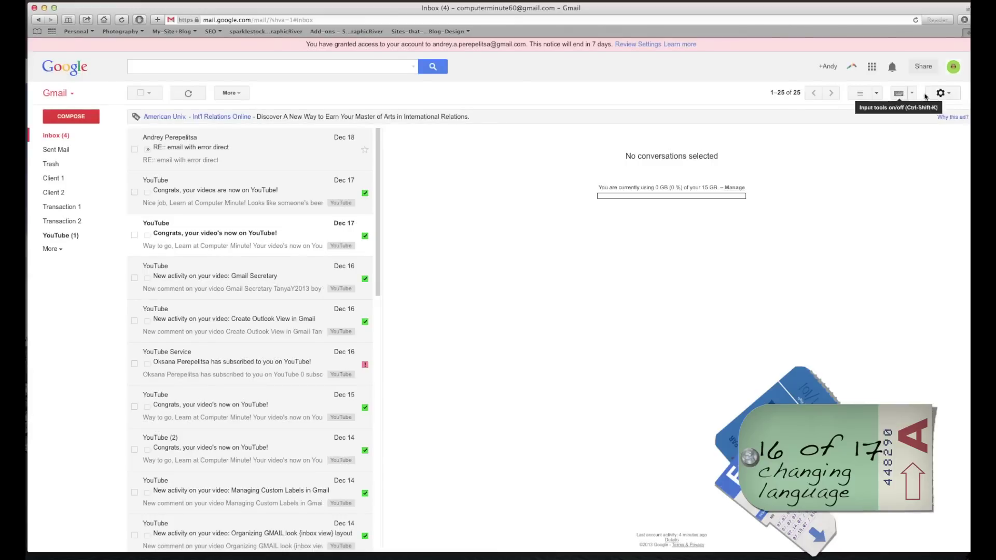
click(911, 94)
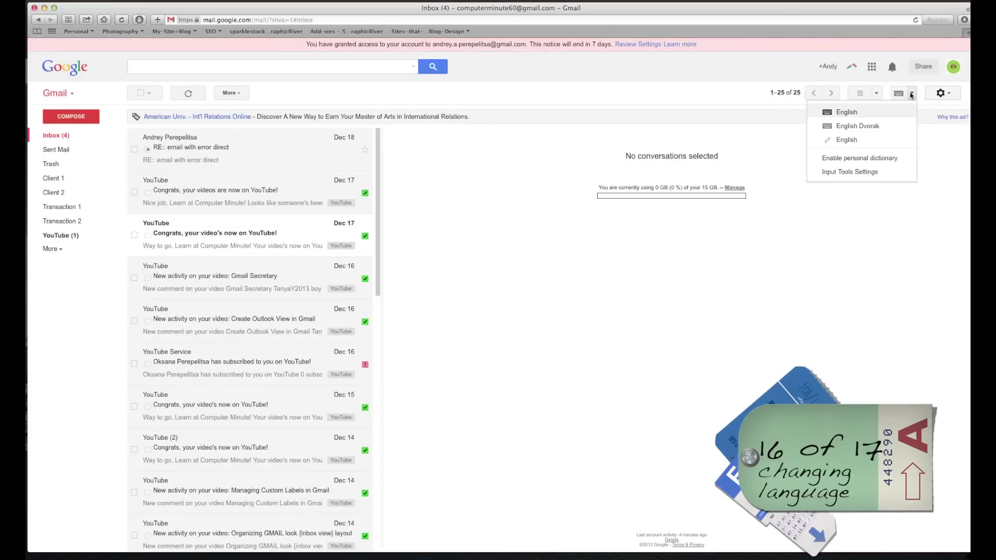
click(852, 140)
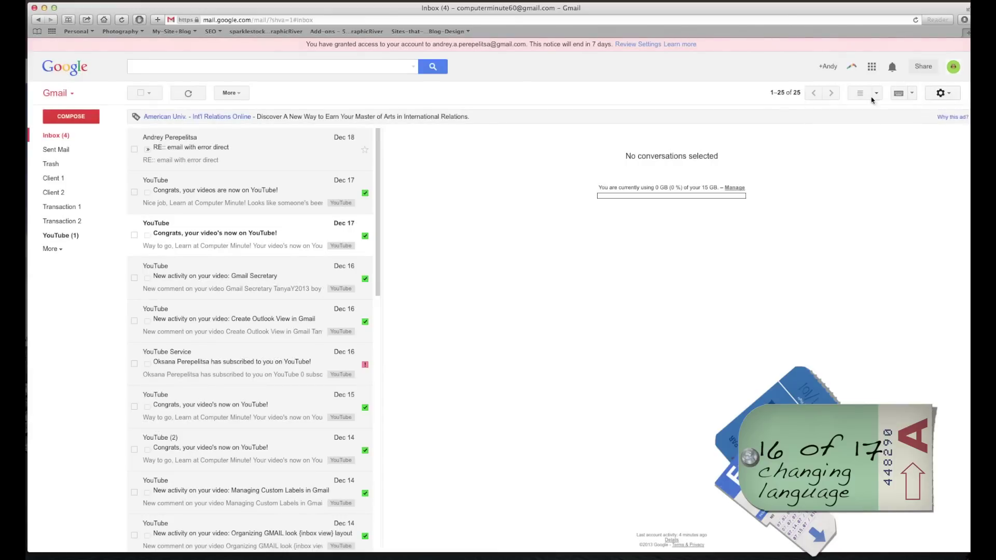
In General settings, keep English (US) as display language and open the input tools editor.
click(940, 93)
click(912, 190)
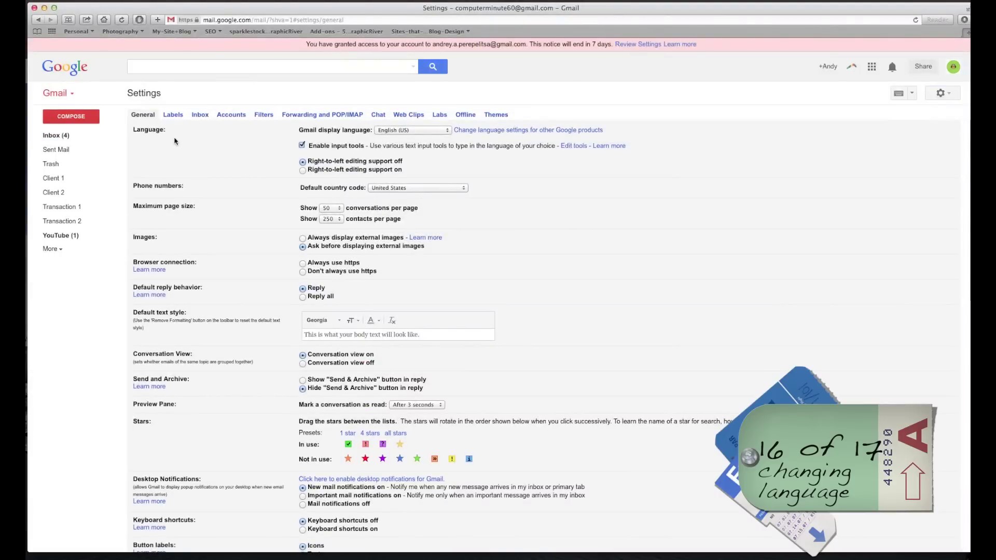
drag(136, 130, 162, 134)
click(435, 131)
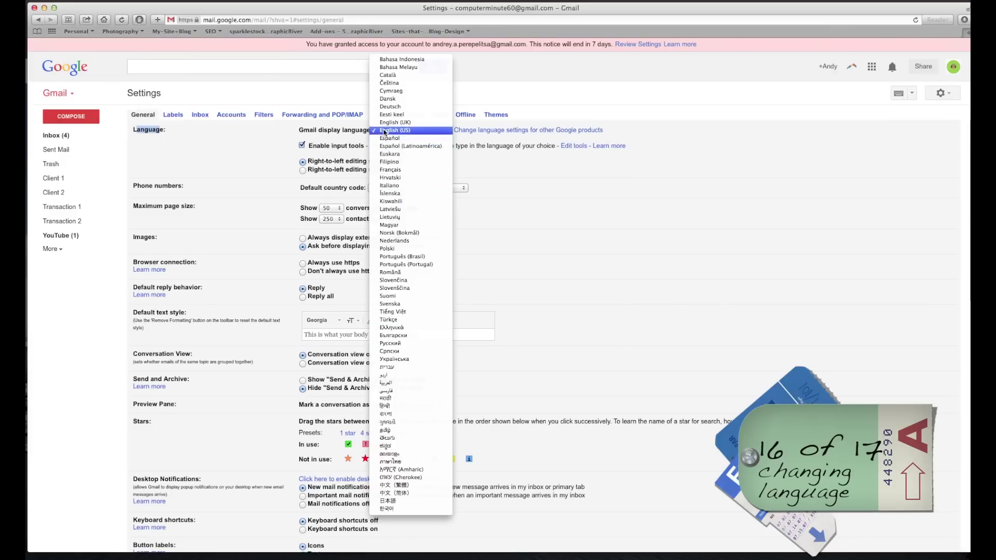
click(411, 131)
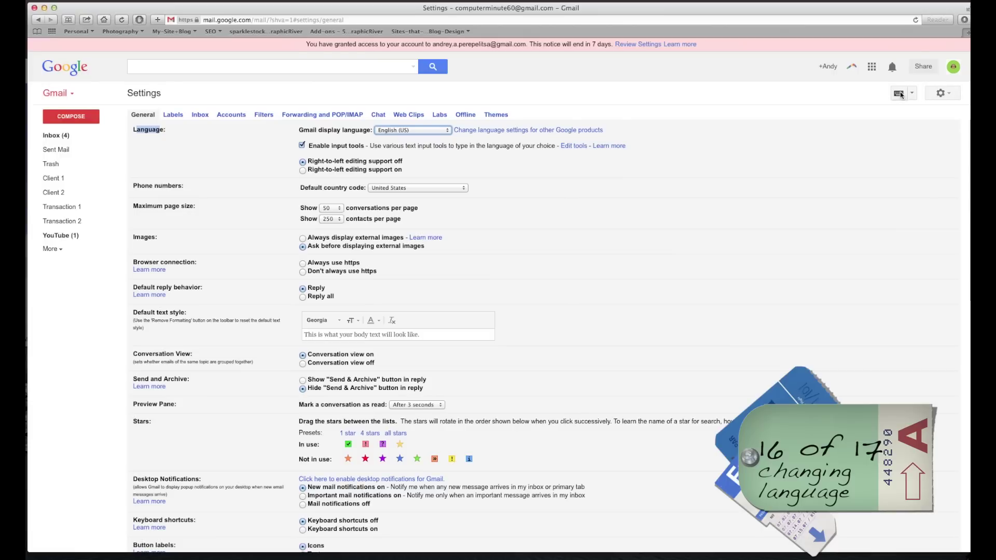
click(573, 147)
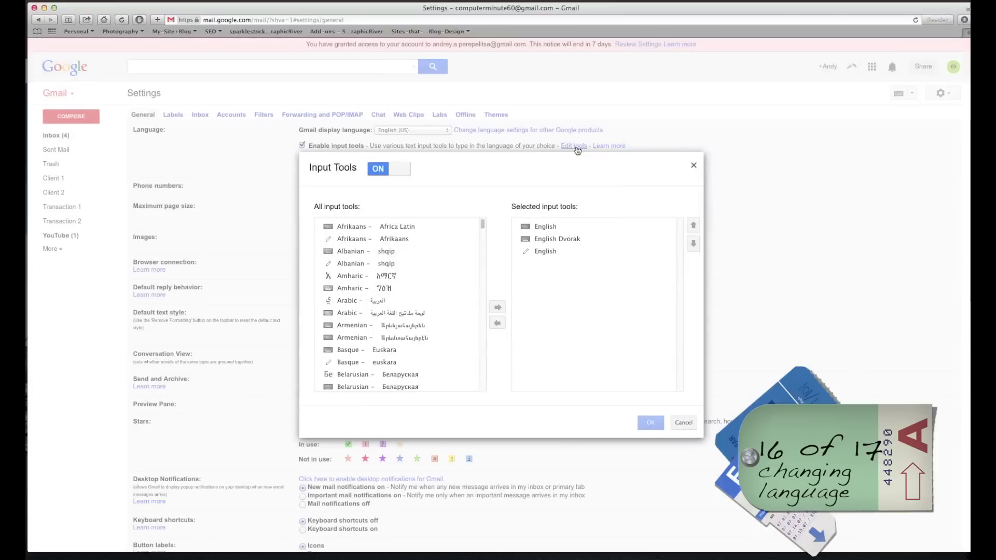
Add Chinese (Traditional) 廣東話 to the selected input tools and confirm with OK.
scroll(402, 293, down, 10)
scroll(404, 296, up, 4)
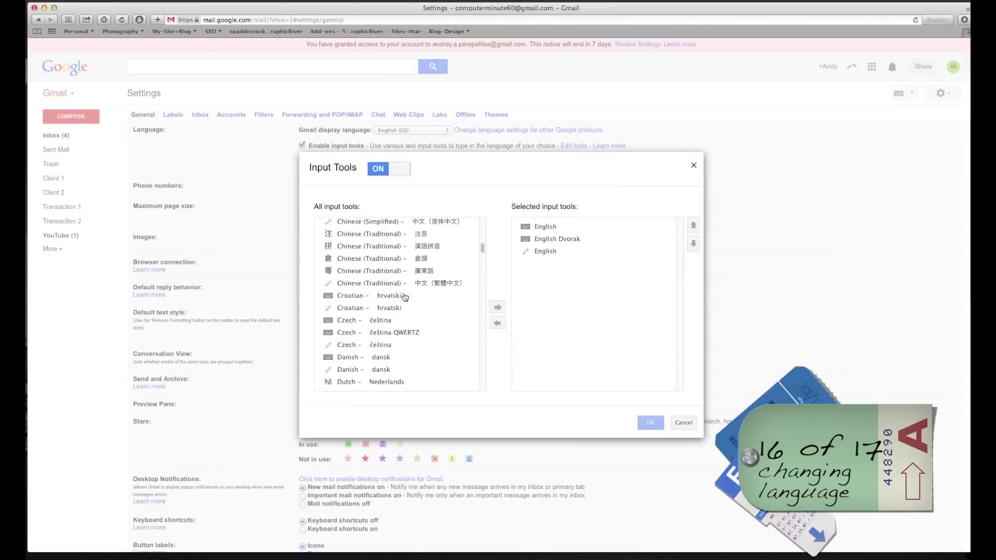
click(370, 272)
click(497, 307)
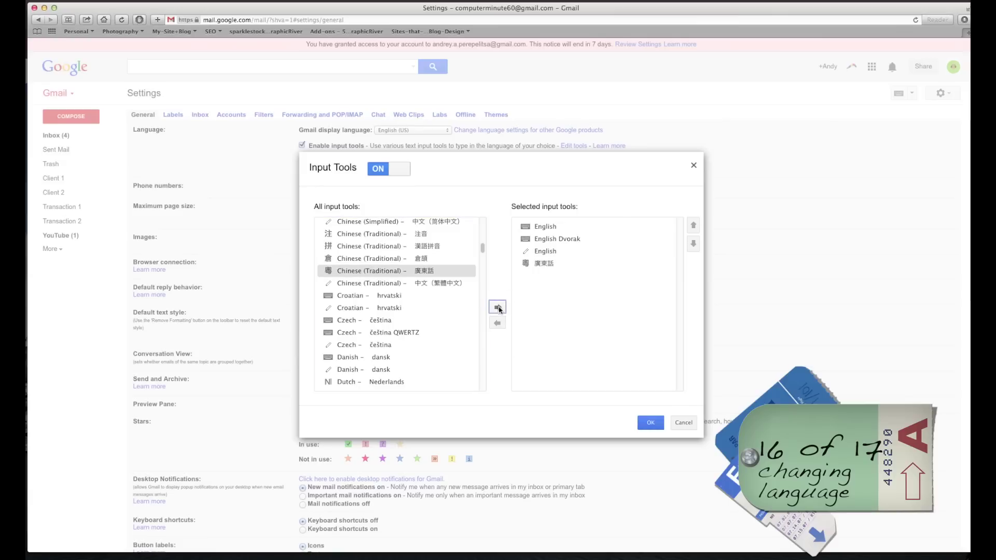
click(650, 422)
Switch typing to 廣東話 and test it by typing a name plus 'adsk' in a new message.
click(911, 95)
click(844, 155)
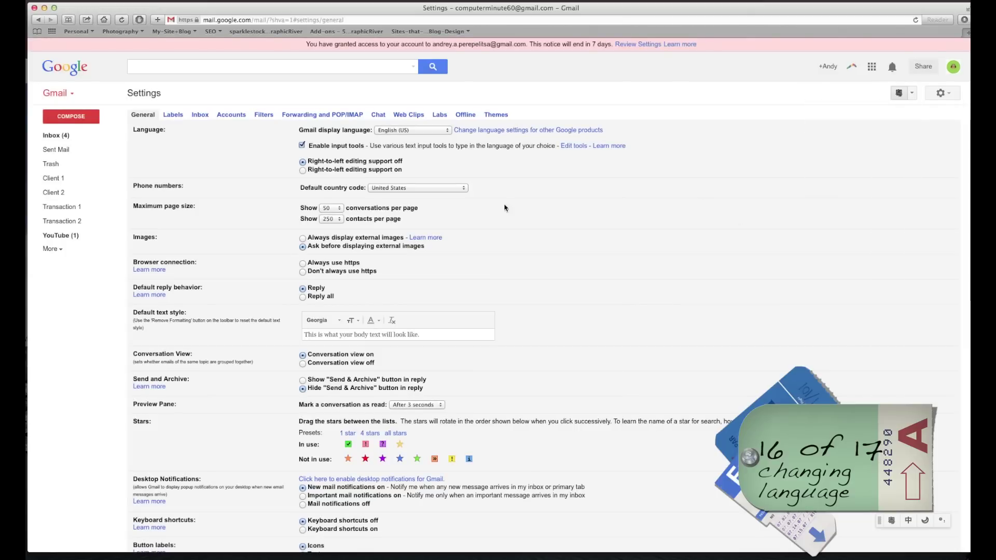
click(71, 116)
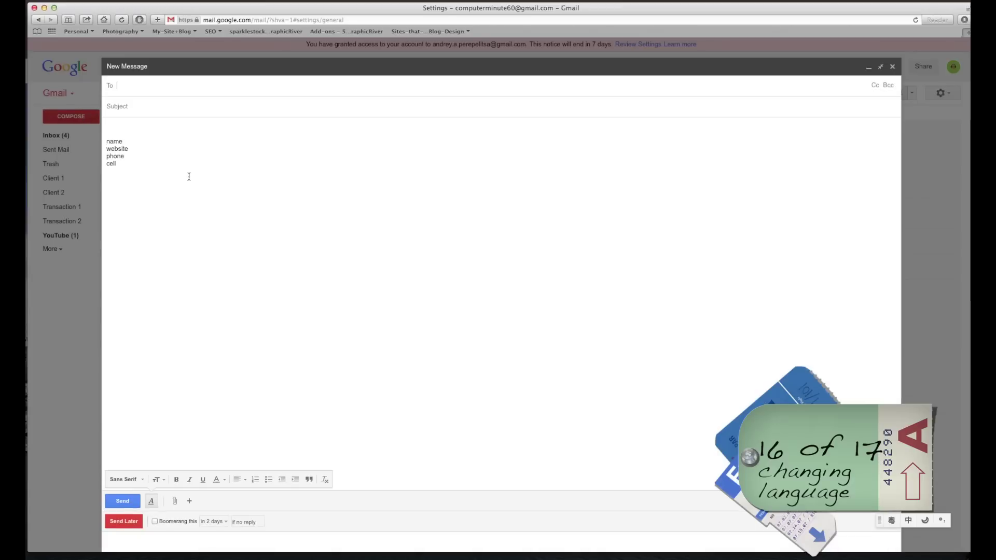
click(139, 129)
text(Andrey)
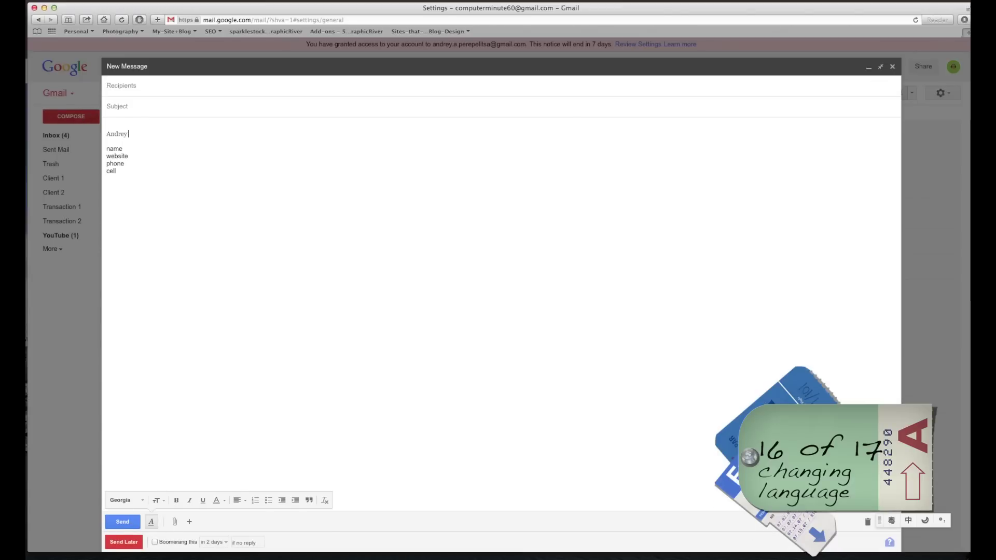
text(:adsk)
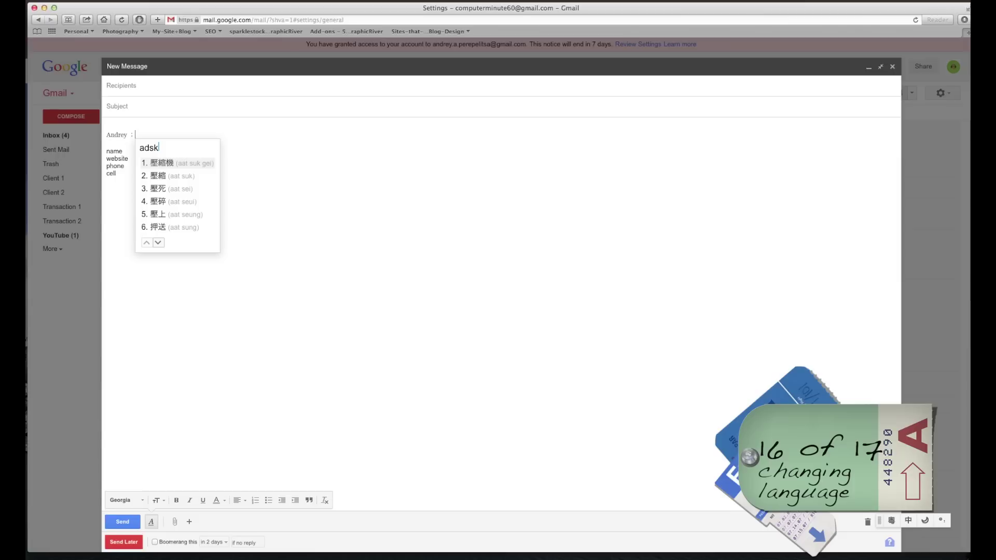
key(Return)
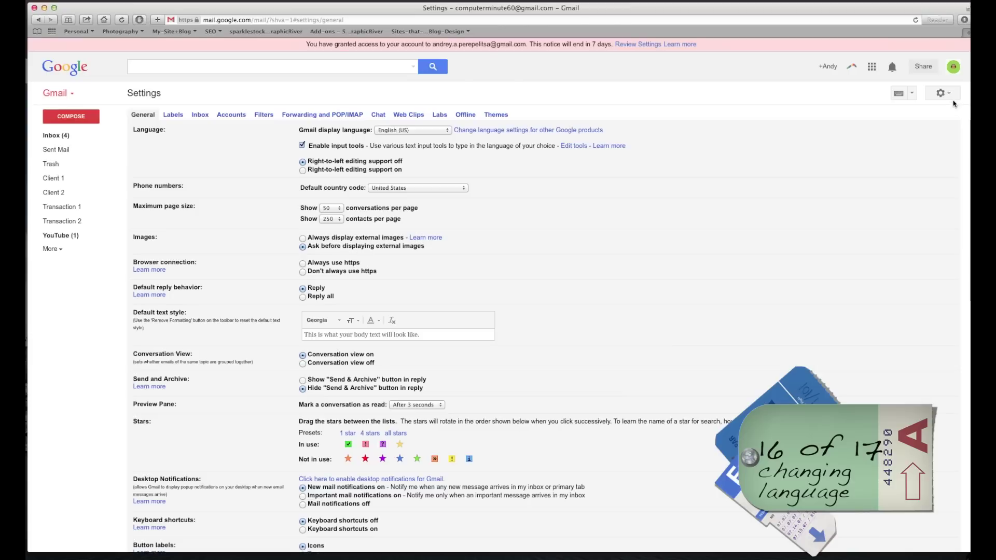
click(949, 94)
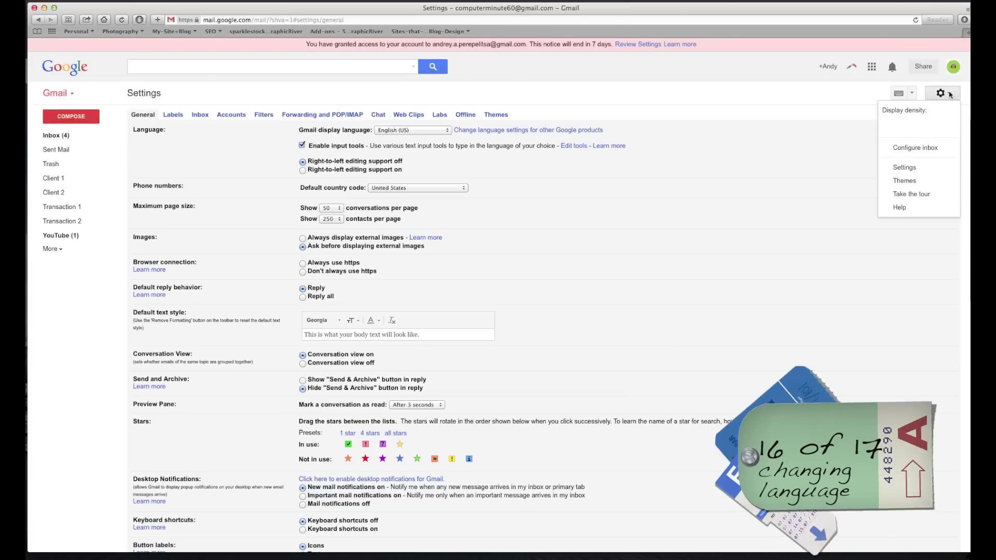
Close the compose window and switch the inbox to compact density, then back to comfortable.
click(61, 118)
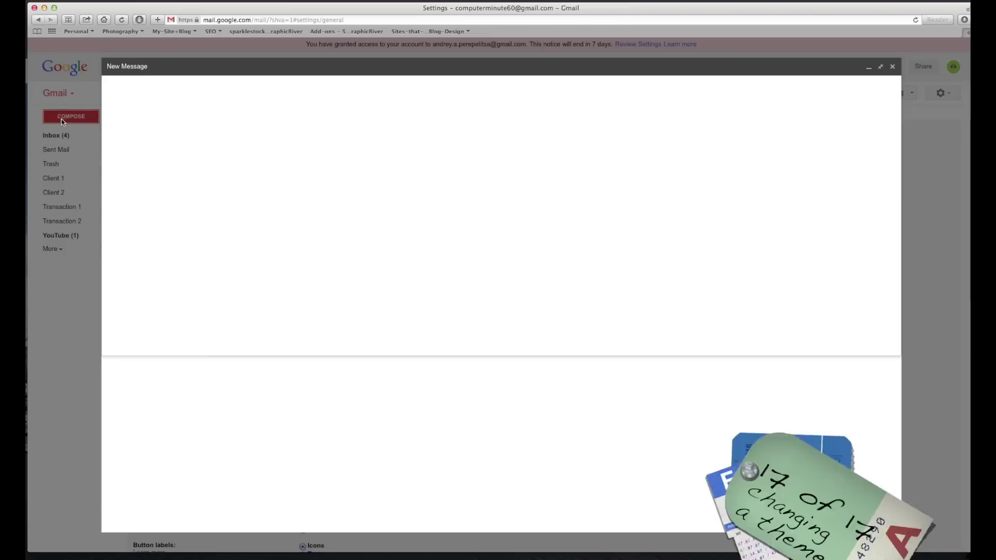
click(880, 66)
click(954, 242)
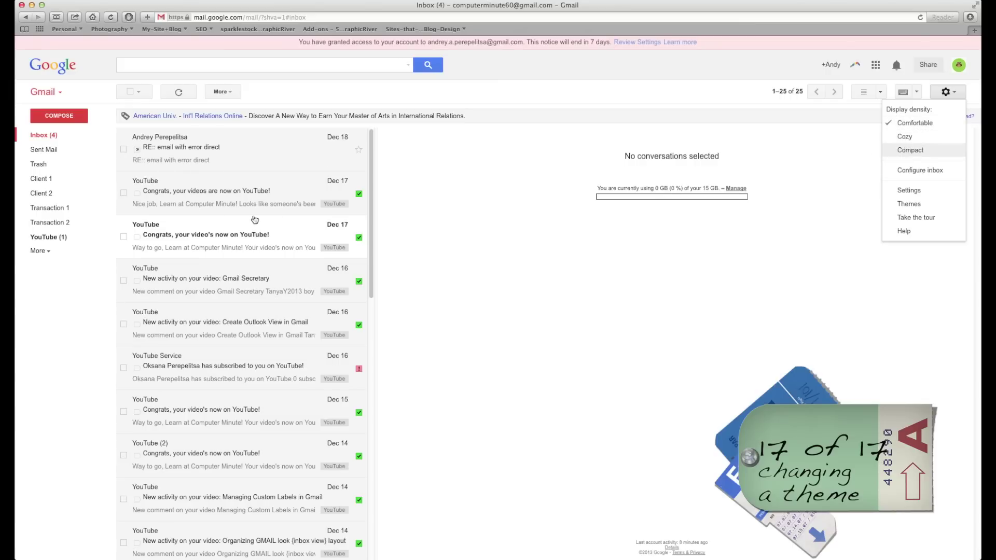
click(916, 151)
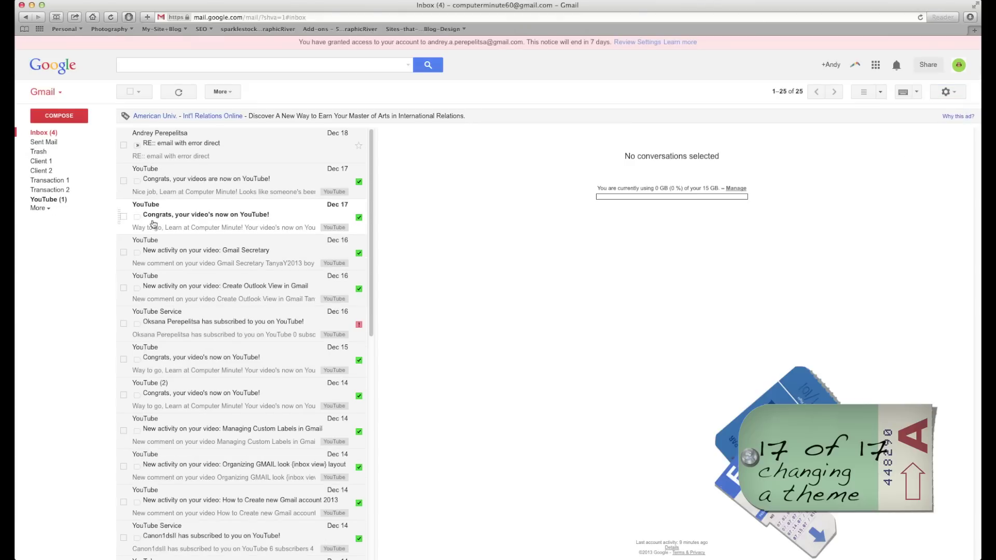
click(955, 93)
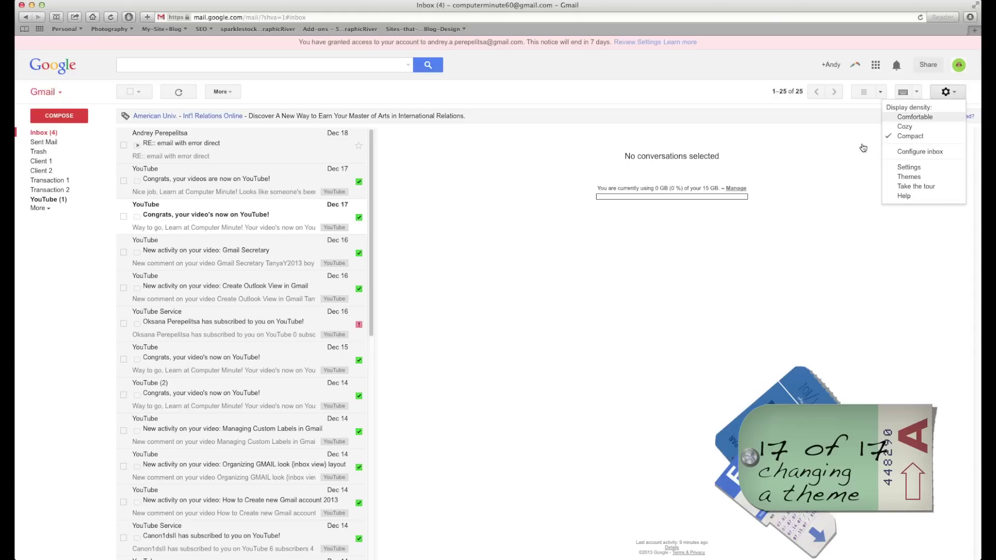
click(919, 121)
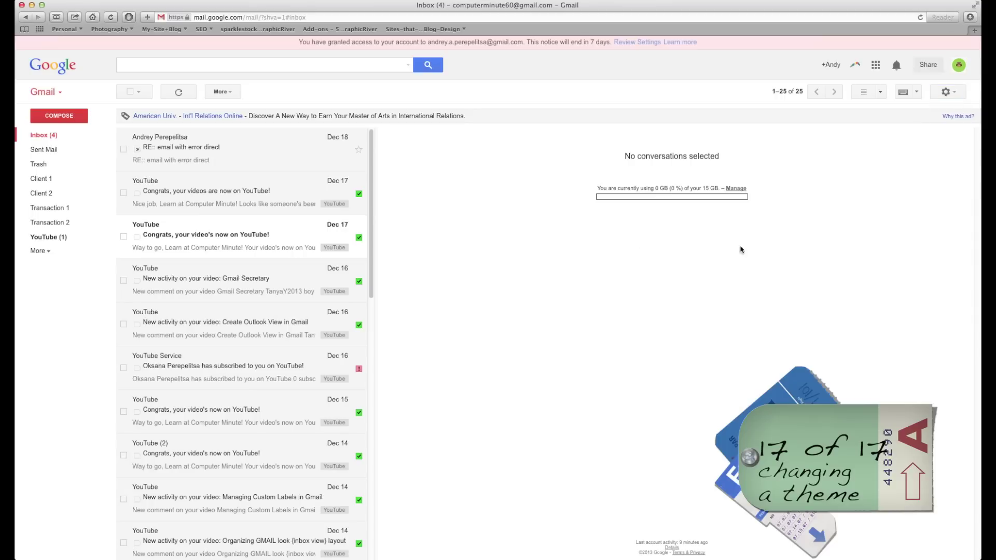
Open the inbox tabs configuration and cancel it, leaving only Primary enabled.
click(952, 94)
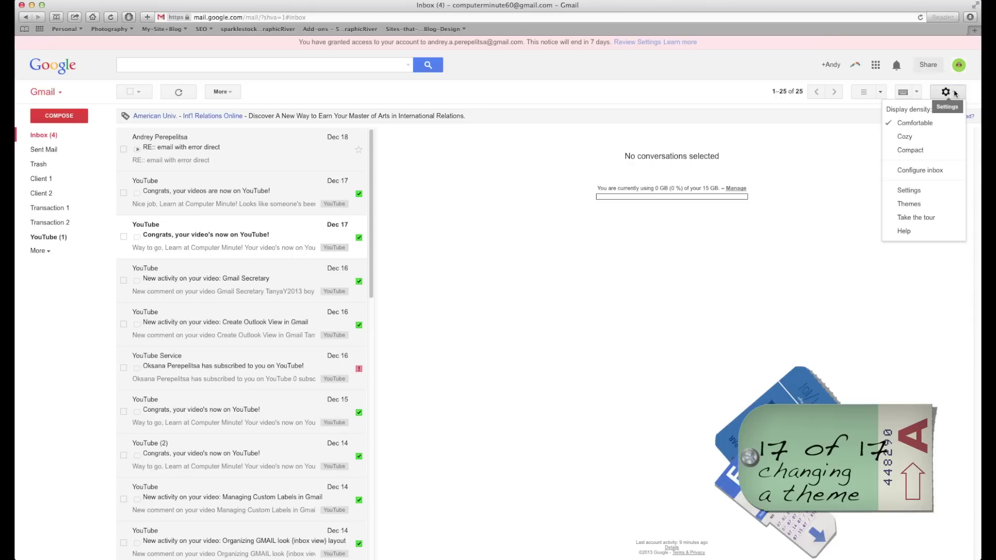
click(917, 171)
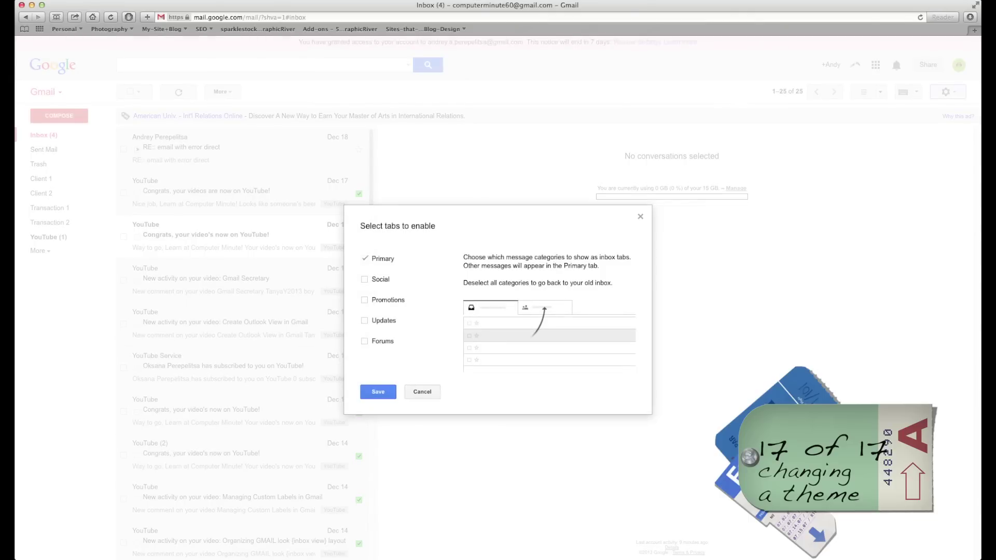
click(422, 392)
click(957, 98)
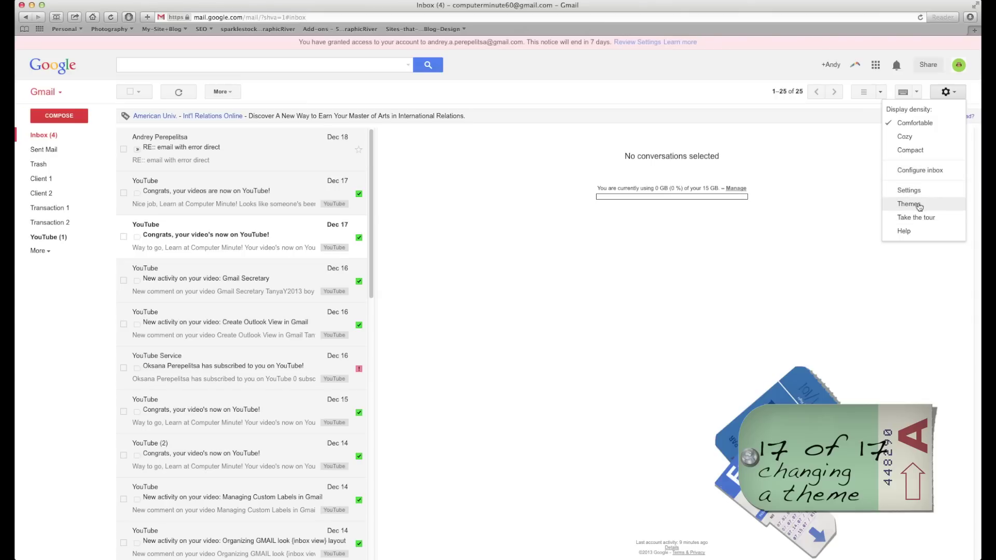
Apply the Tea House classic theme, then open the Dec 15 'Congrats, your video's now on YouTube!' email.
click(918, 206)
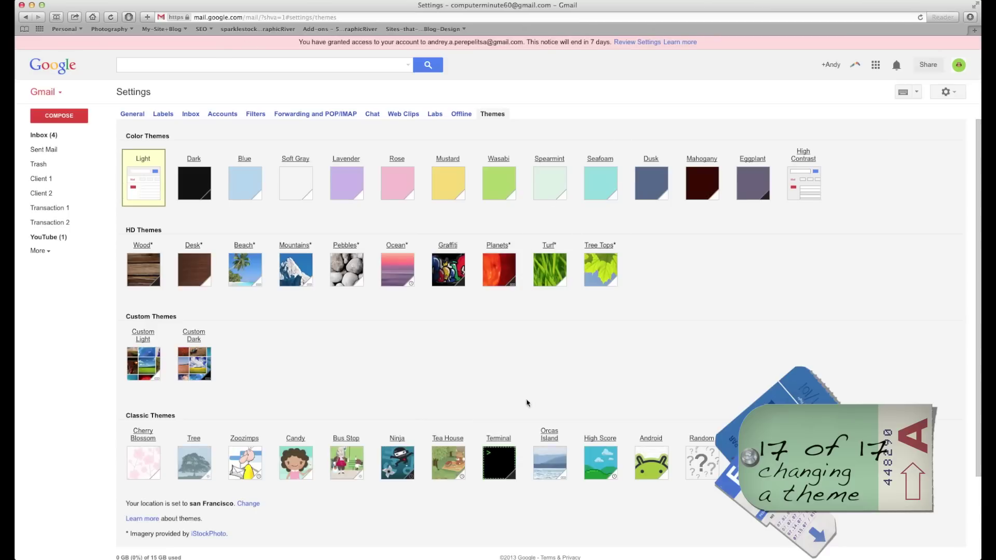
right_click(447, 450)
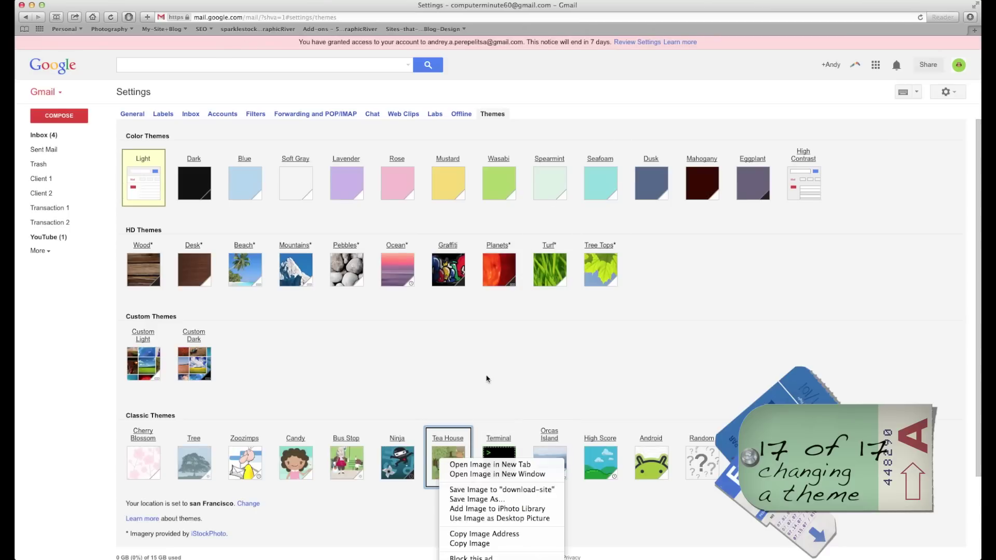
click(447, 452)
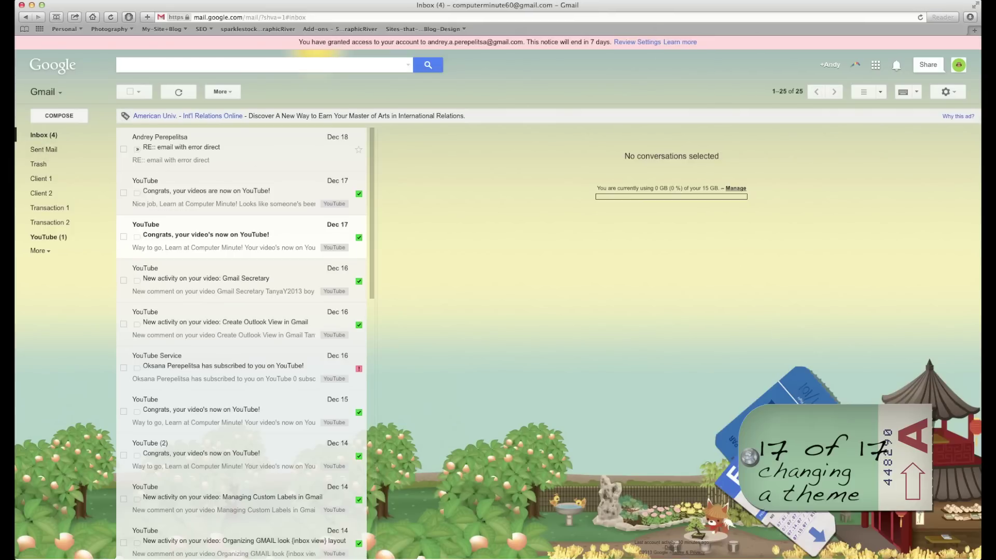
scroll(245, 234, down, 3)
click(245, 234)
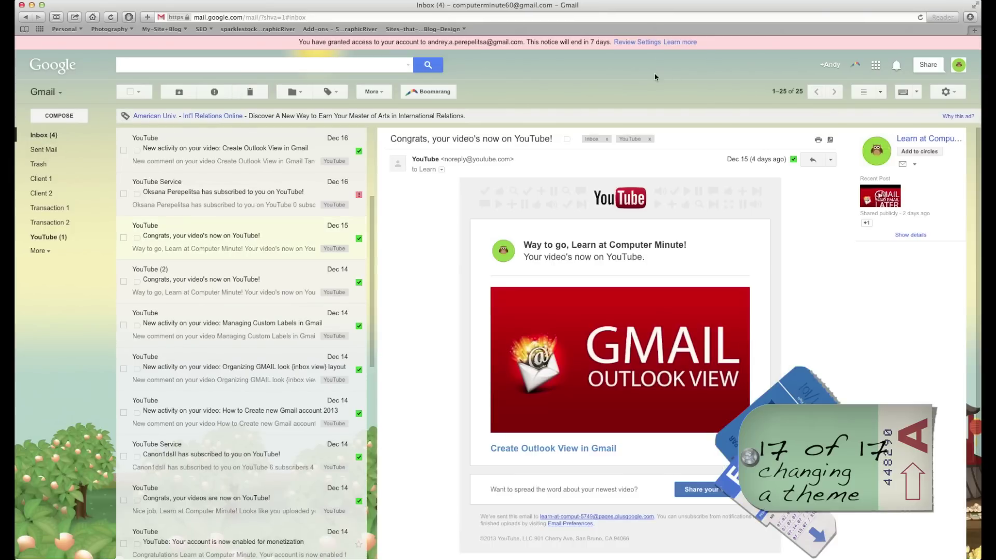